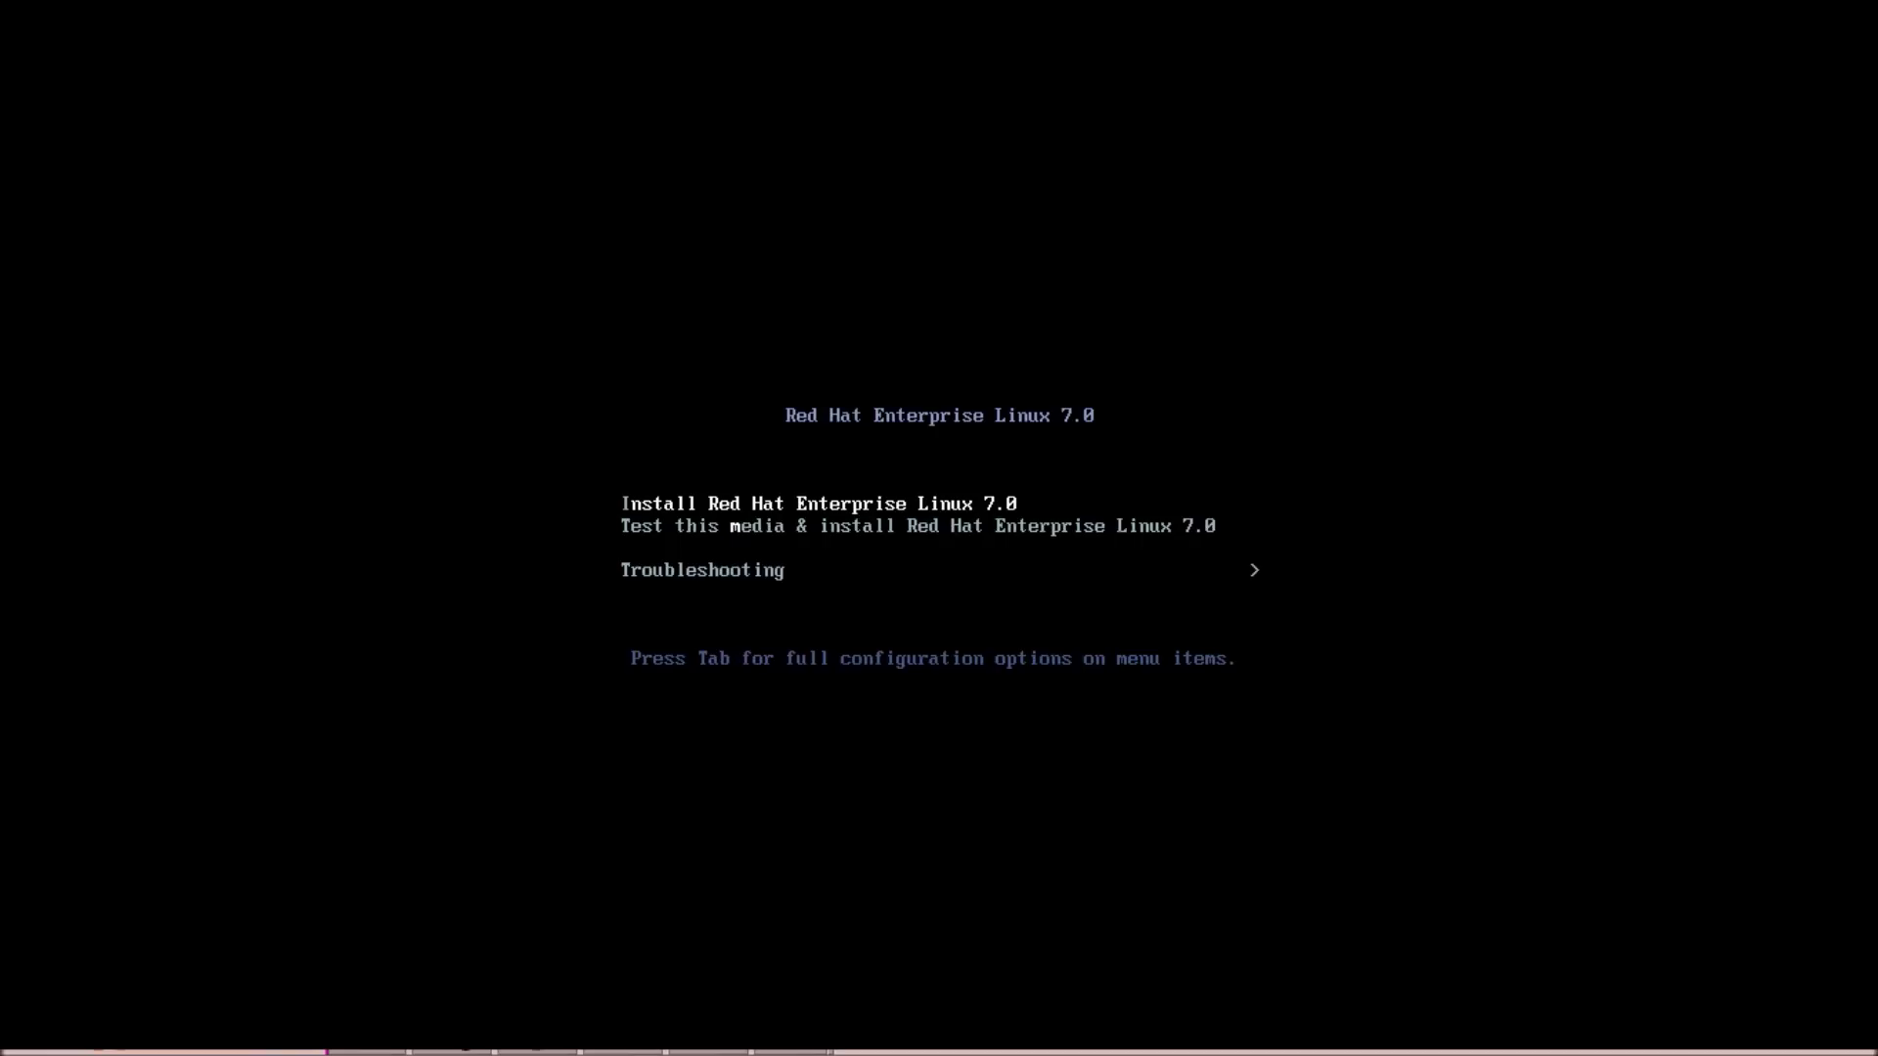
Boot the 'Install Red Hat Enterprise Linux 7.0' entry from the GRUB menu.
key(Down)
key(Up)
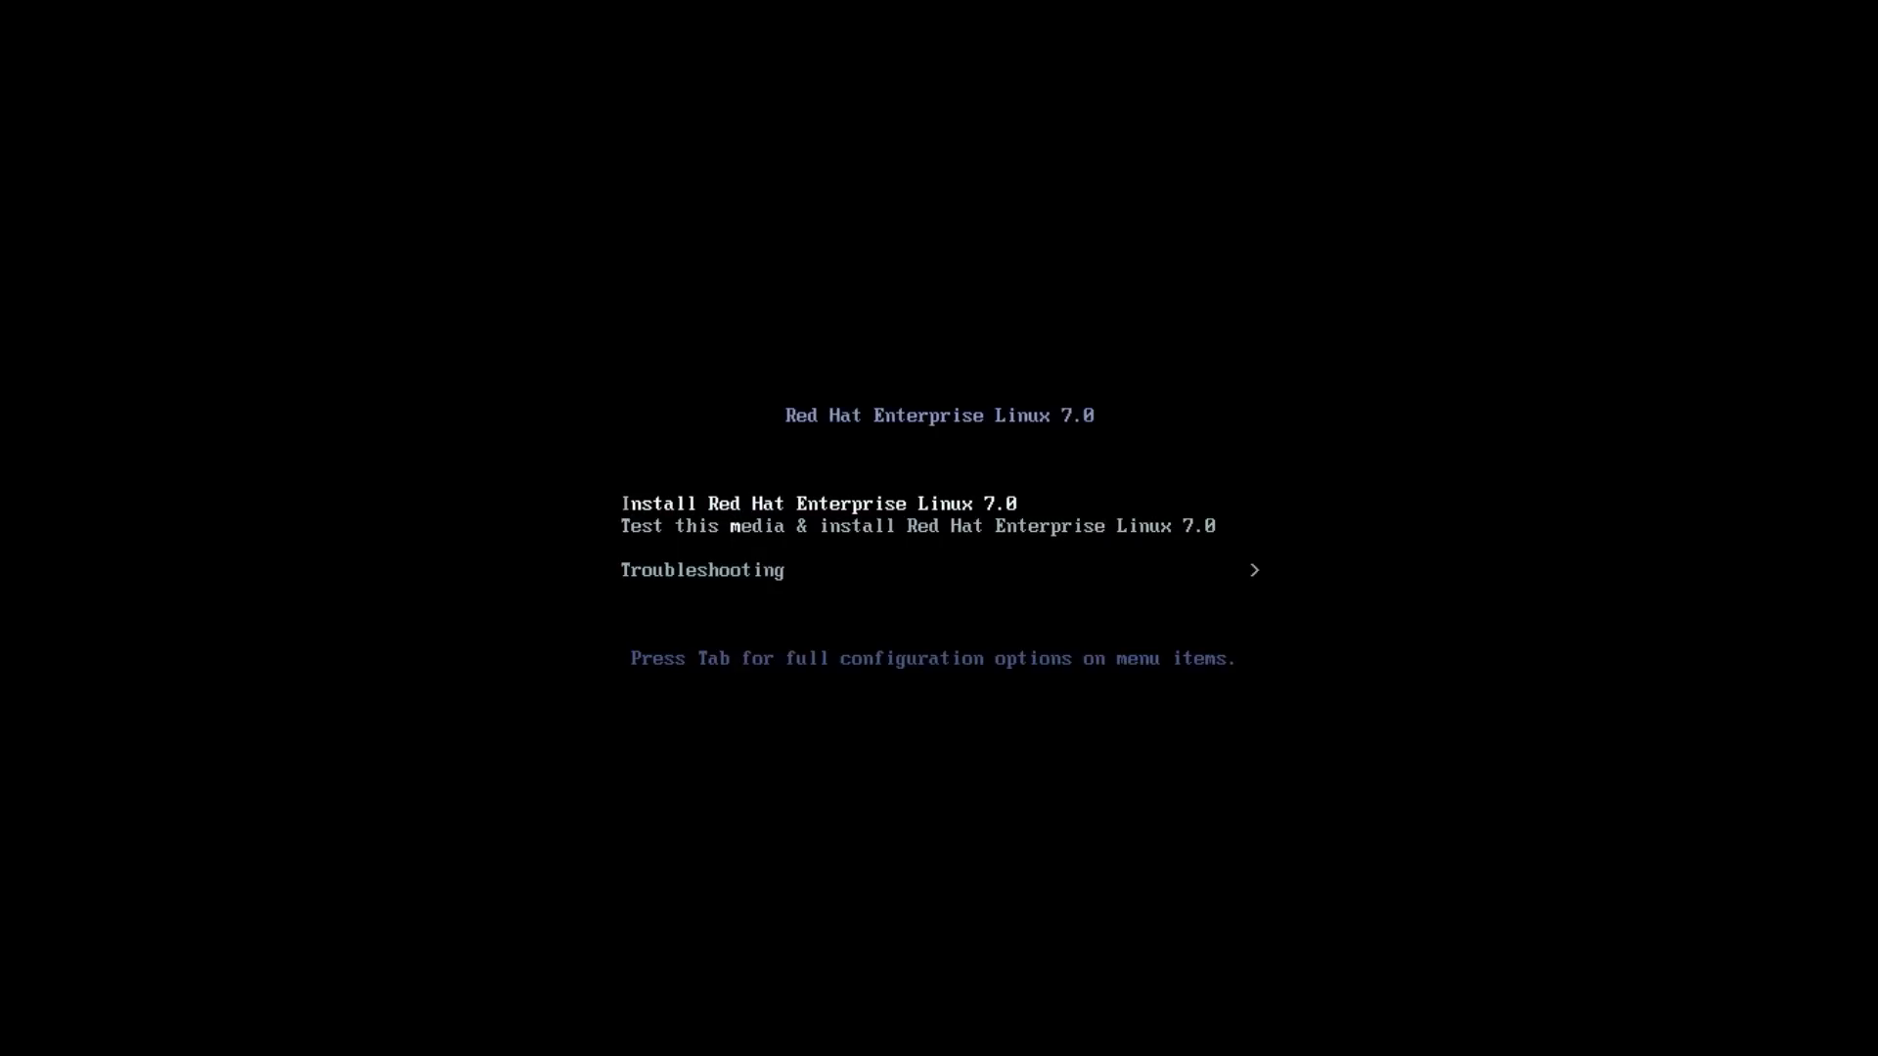
key(Return)
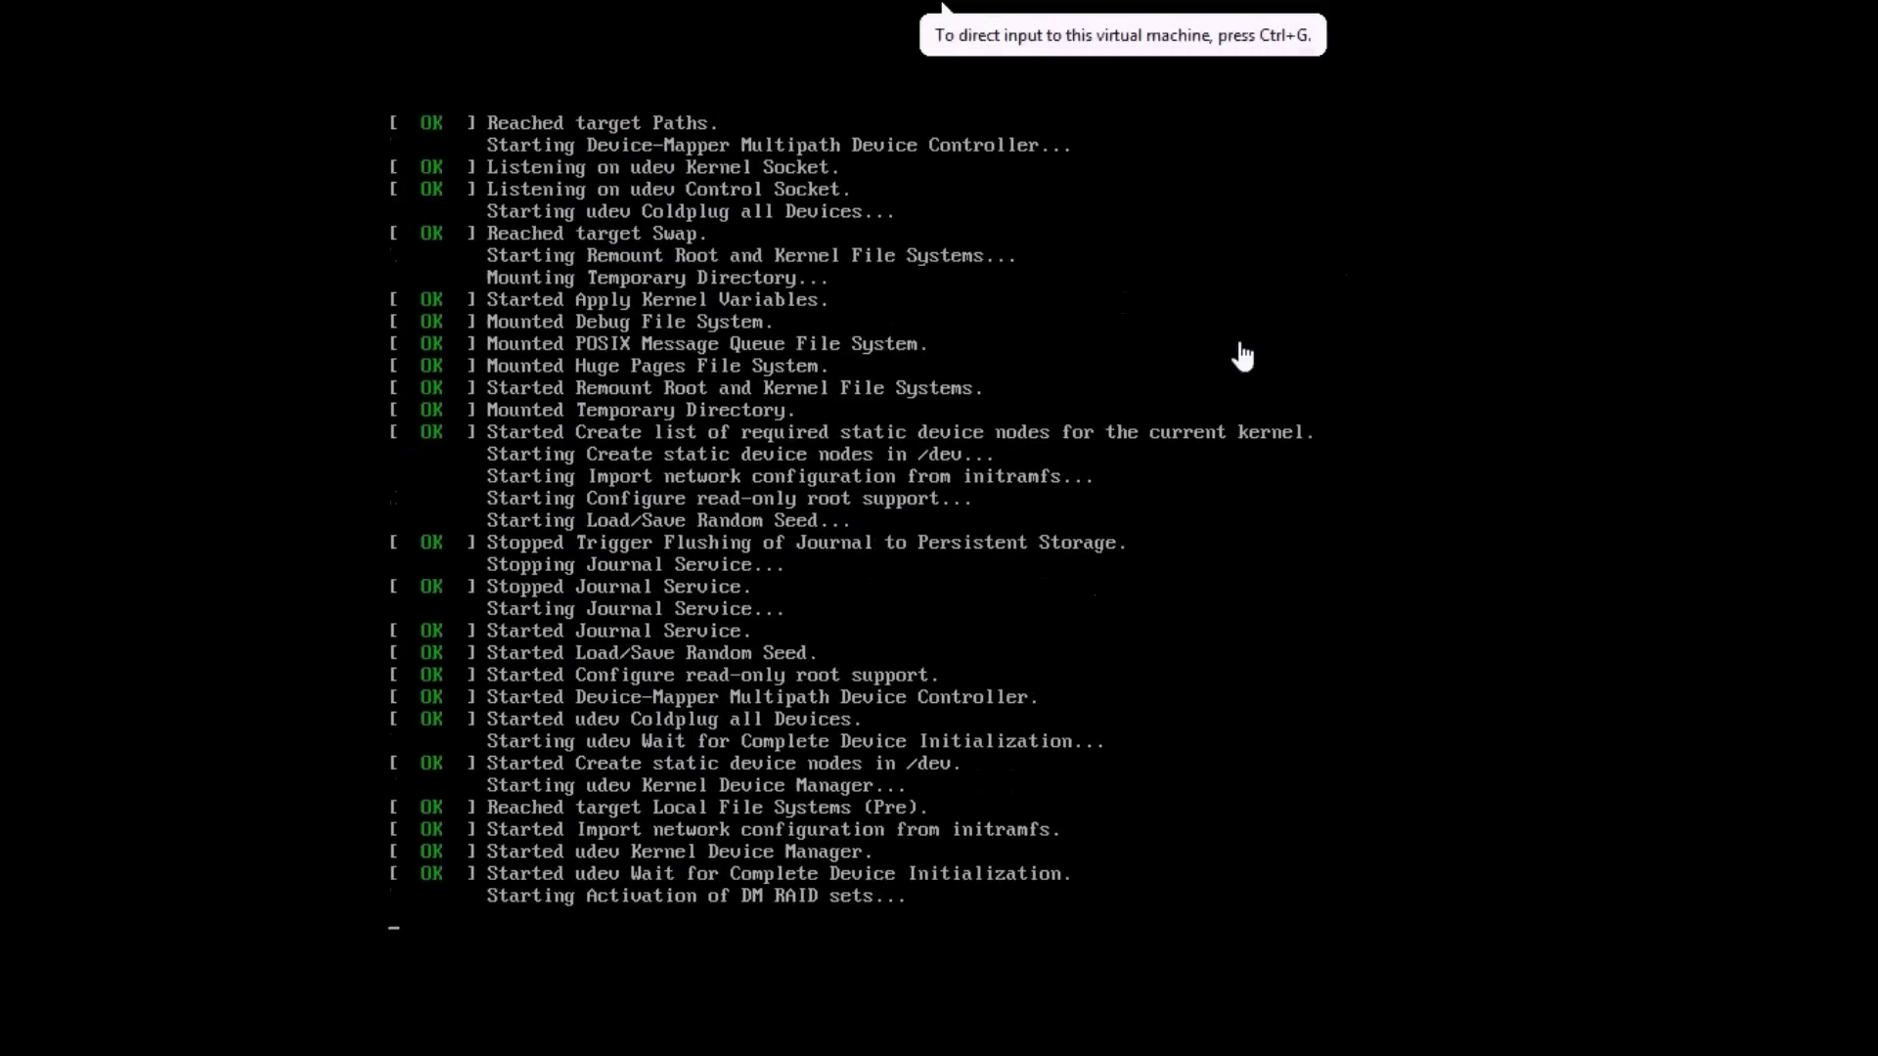
Keep English (United States) as the installation language on the welcome screen and continue.
click(1242, 357)
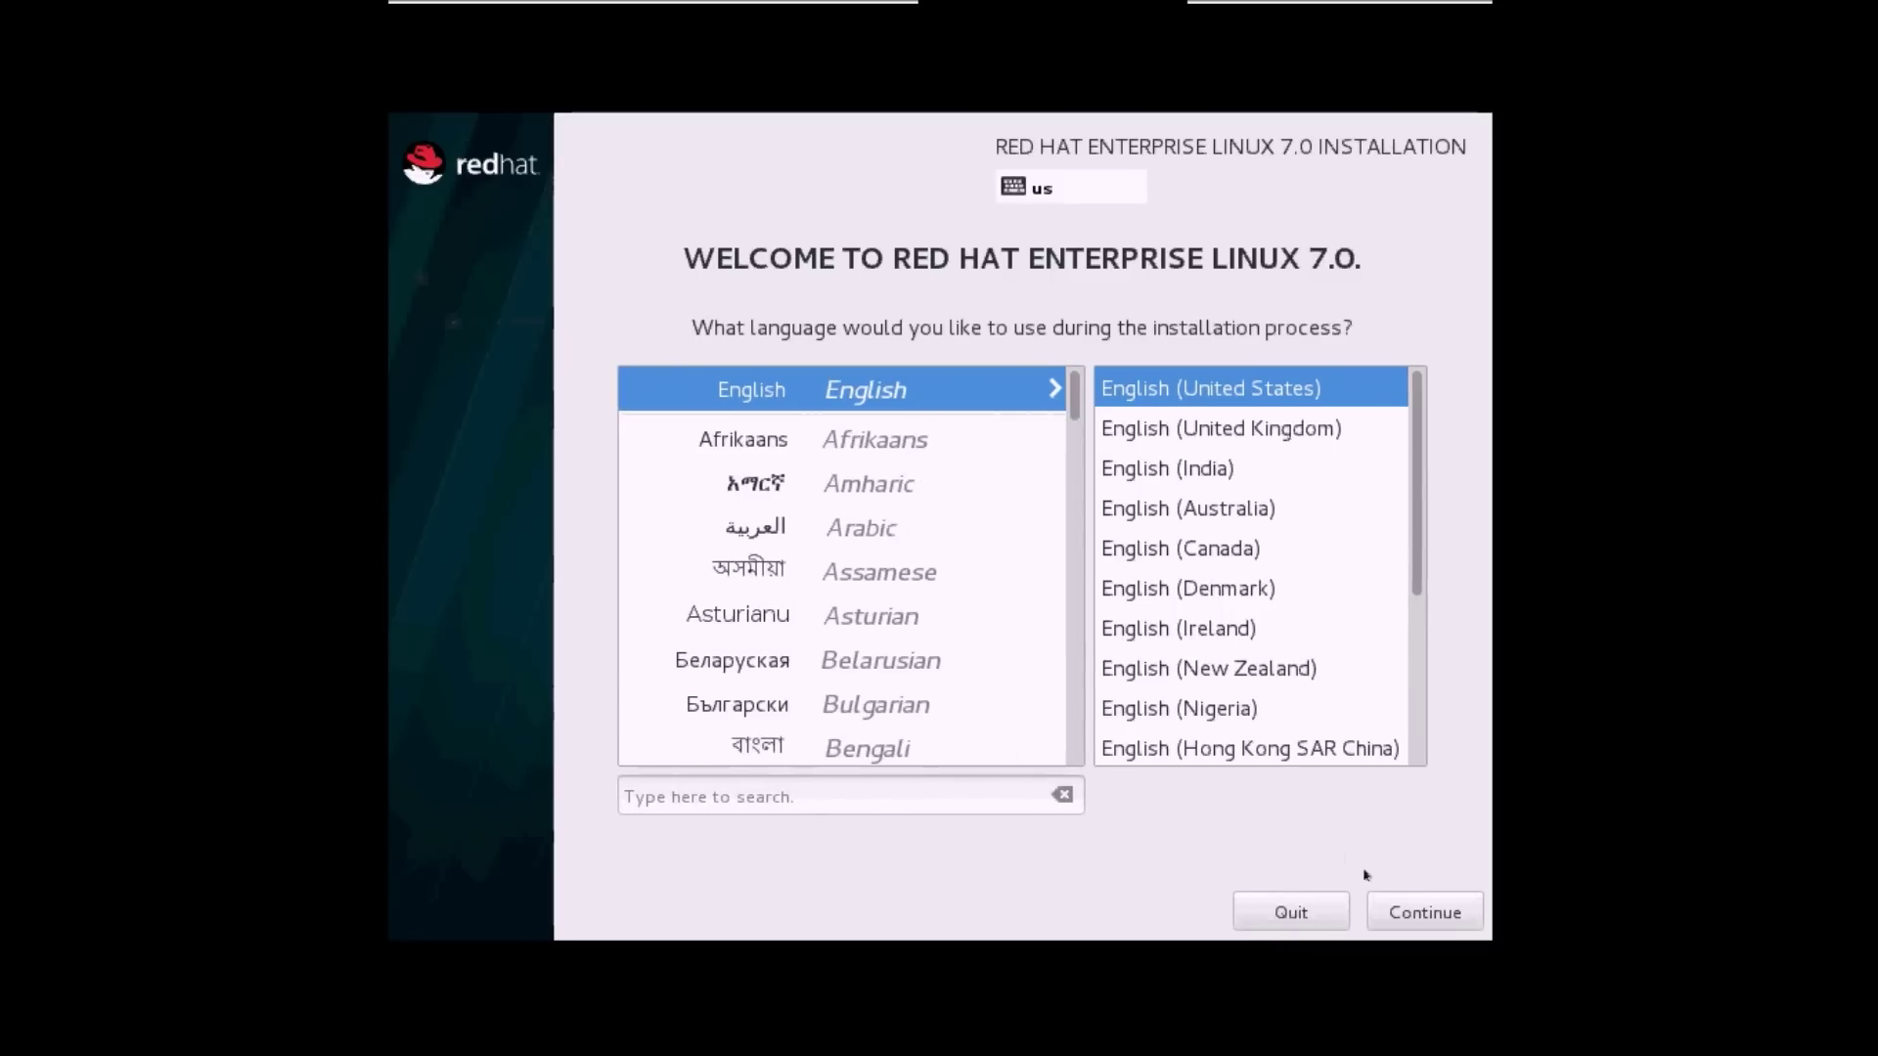
click(1430, 909)
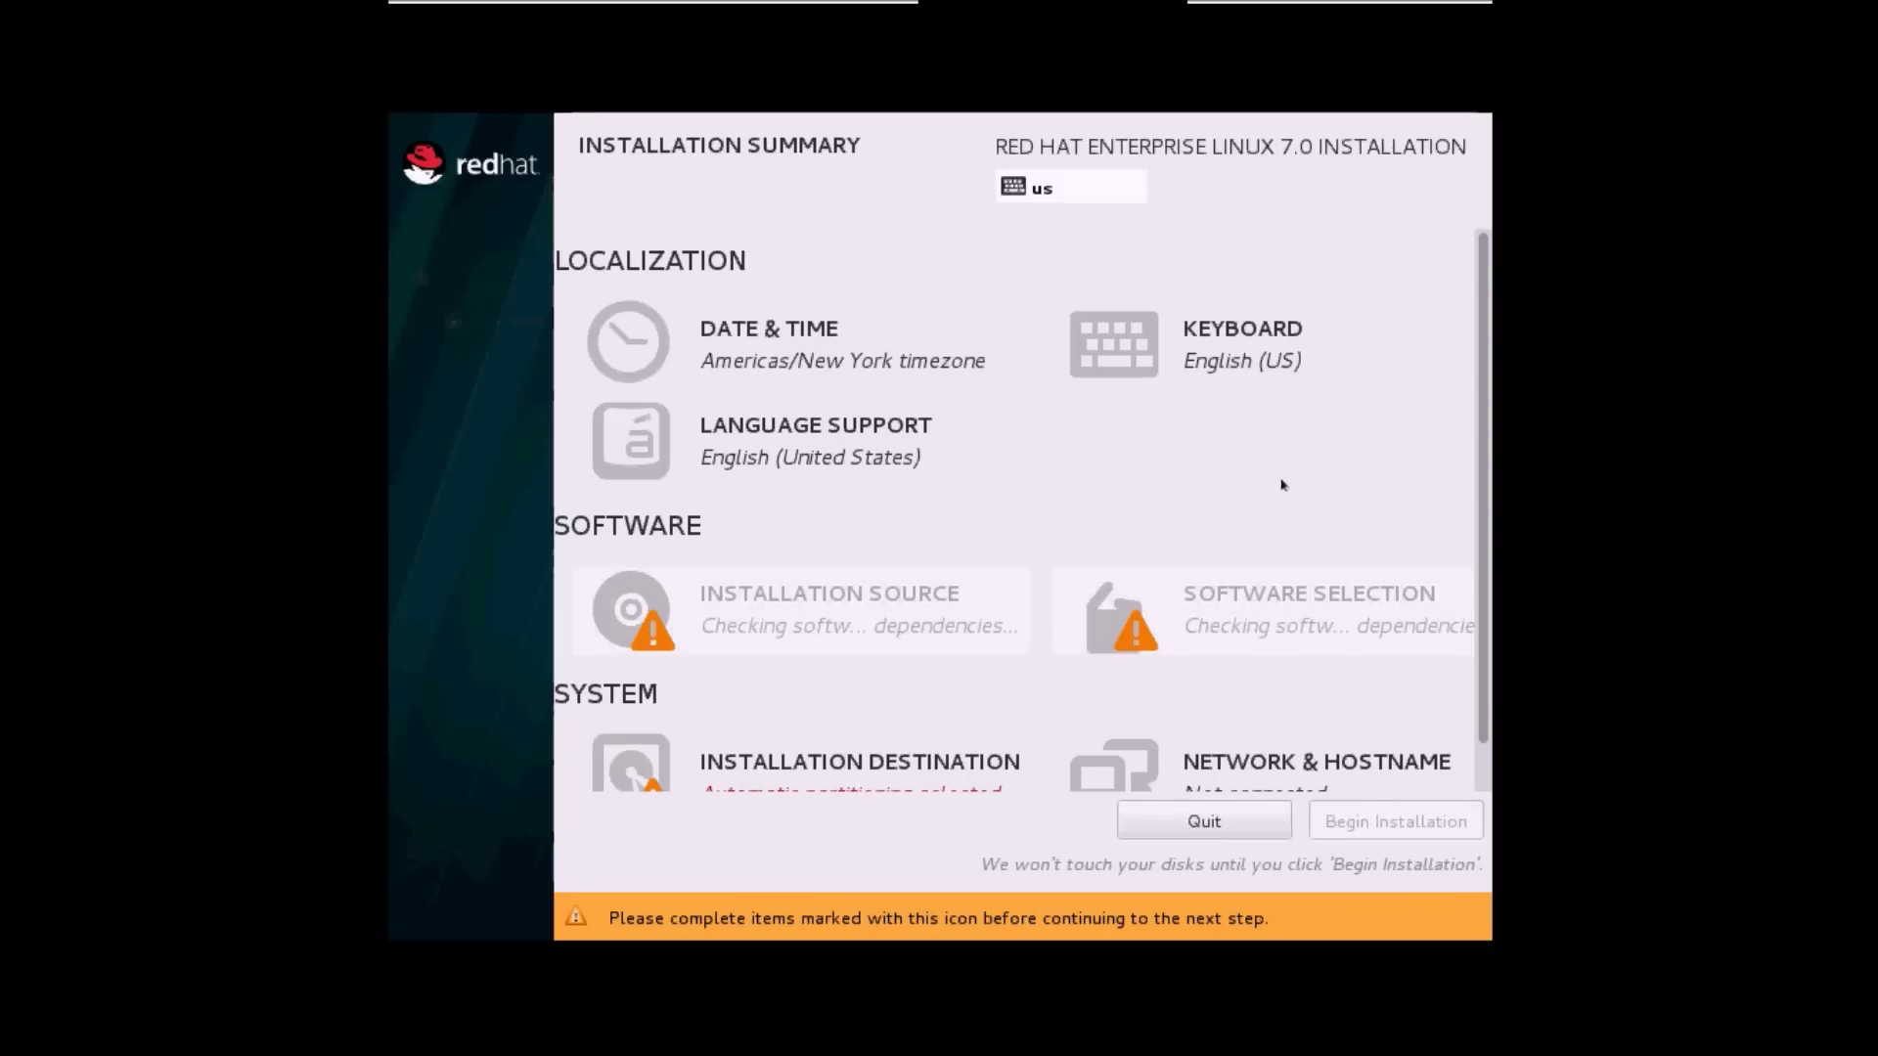
Set the timezone to Asia/Kolkata by picking India on the world map.
scroll(1481, 470, down, 2)
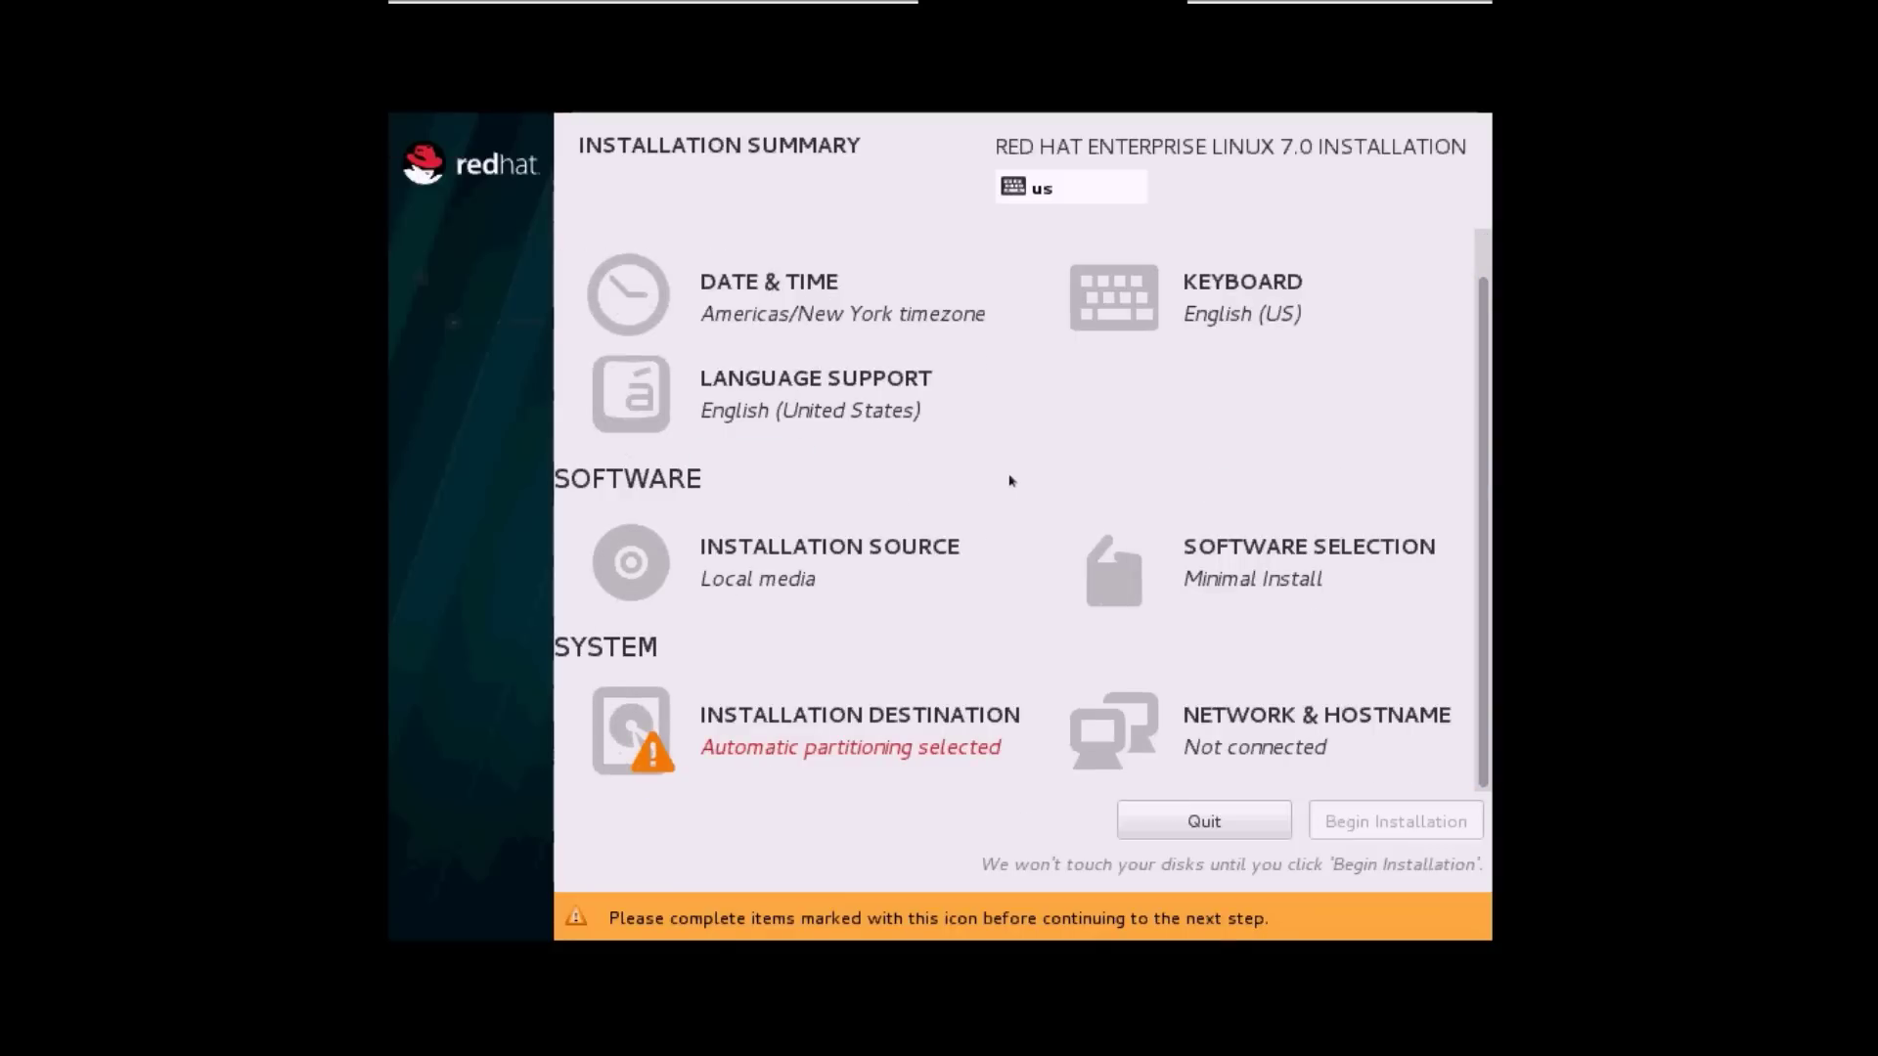
click(796, 306)
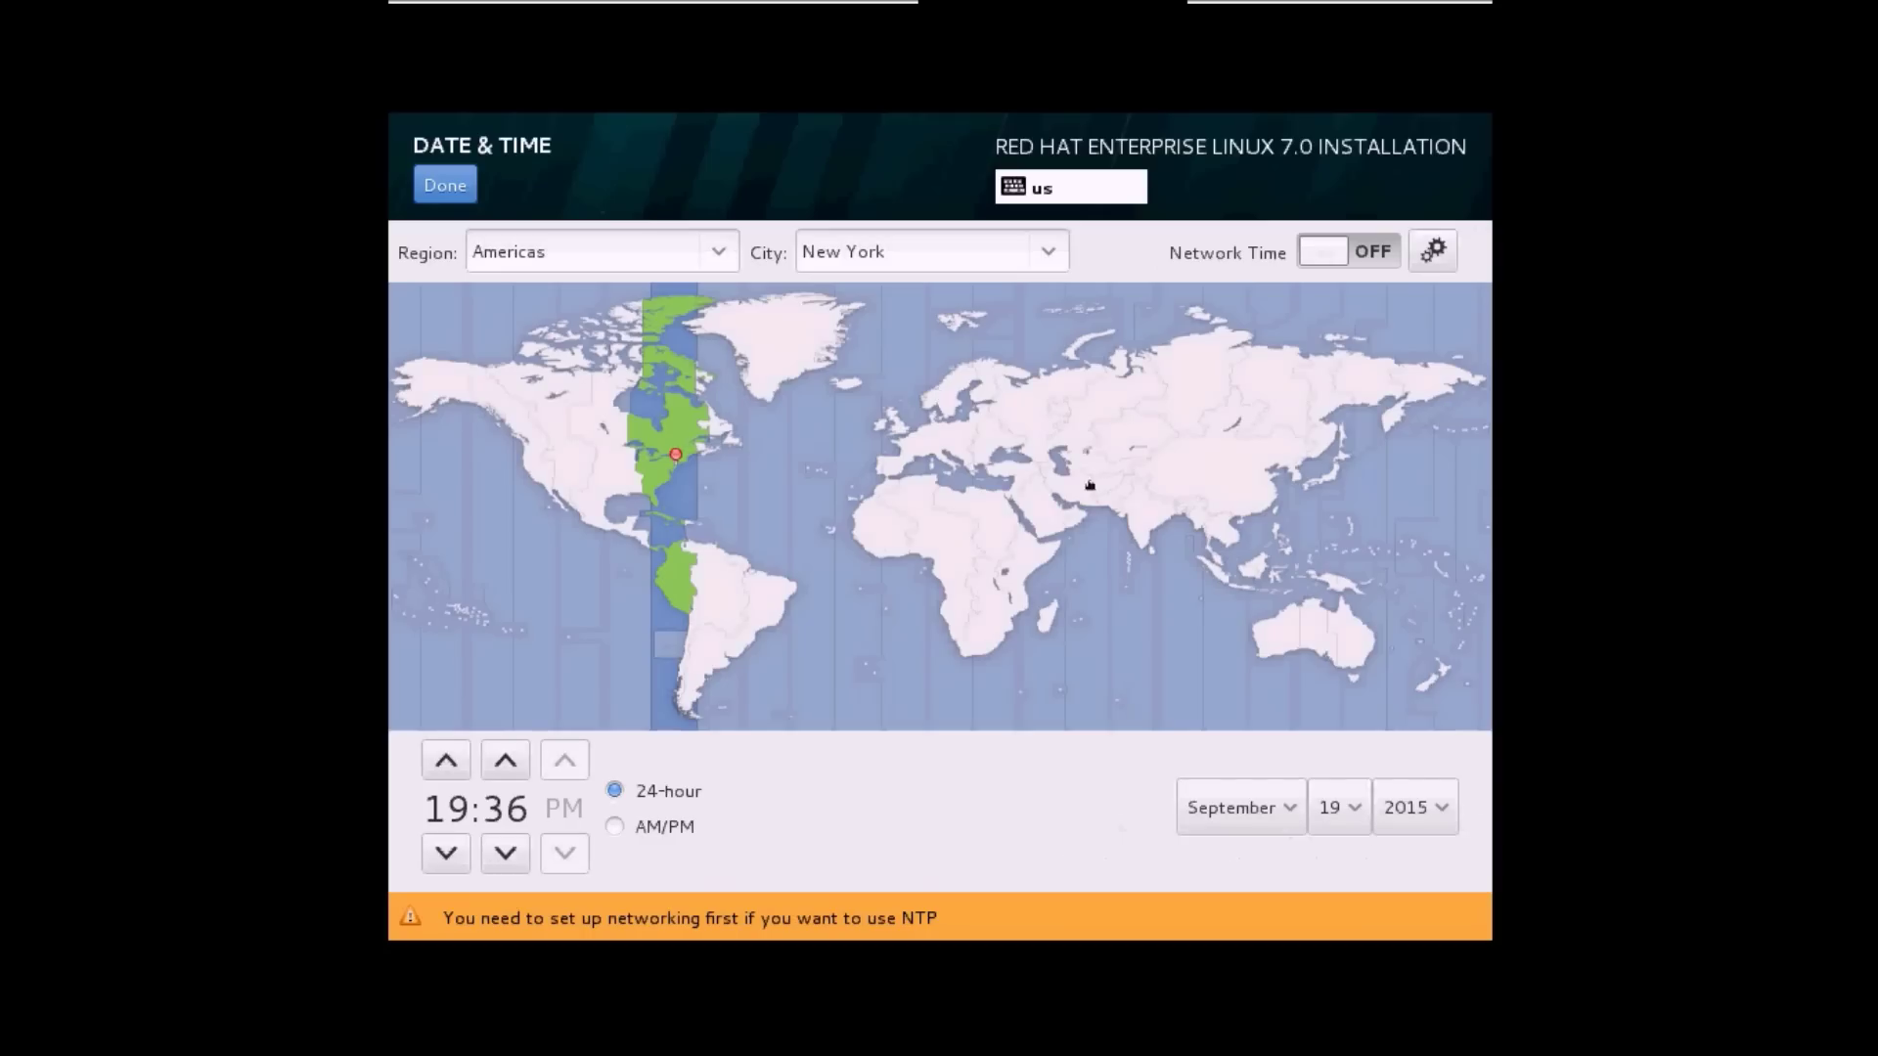
click(1143, 522)
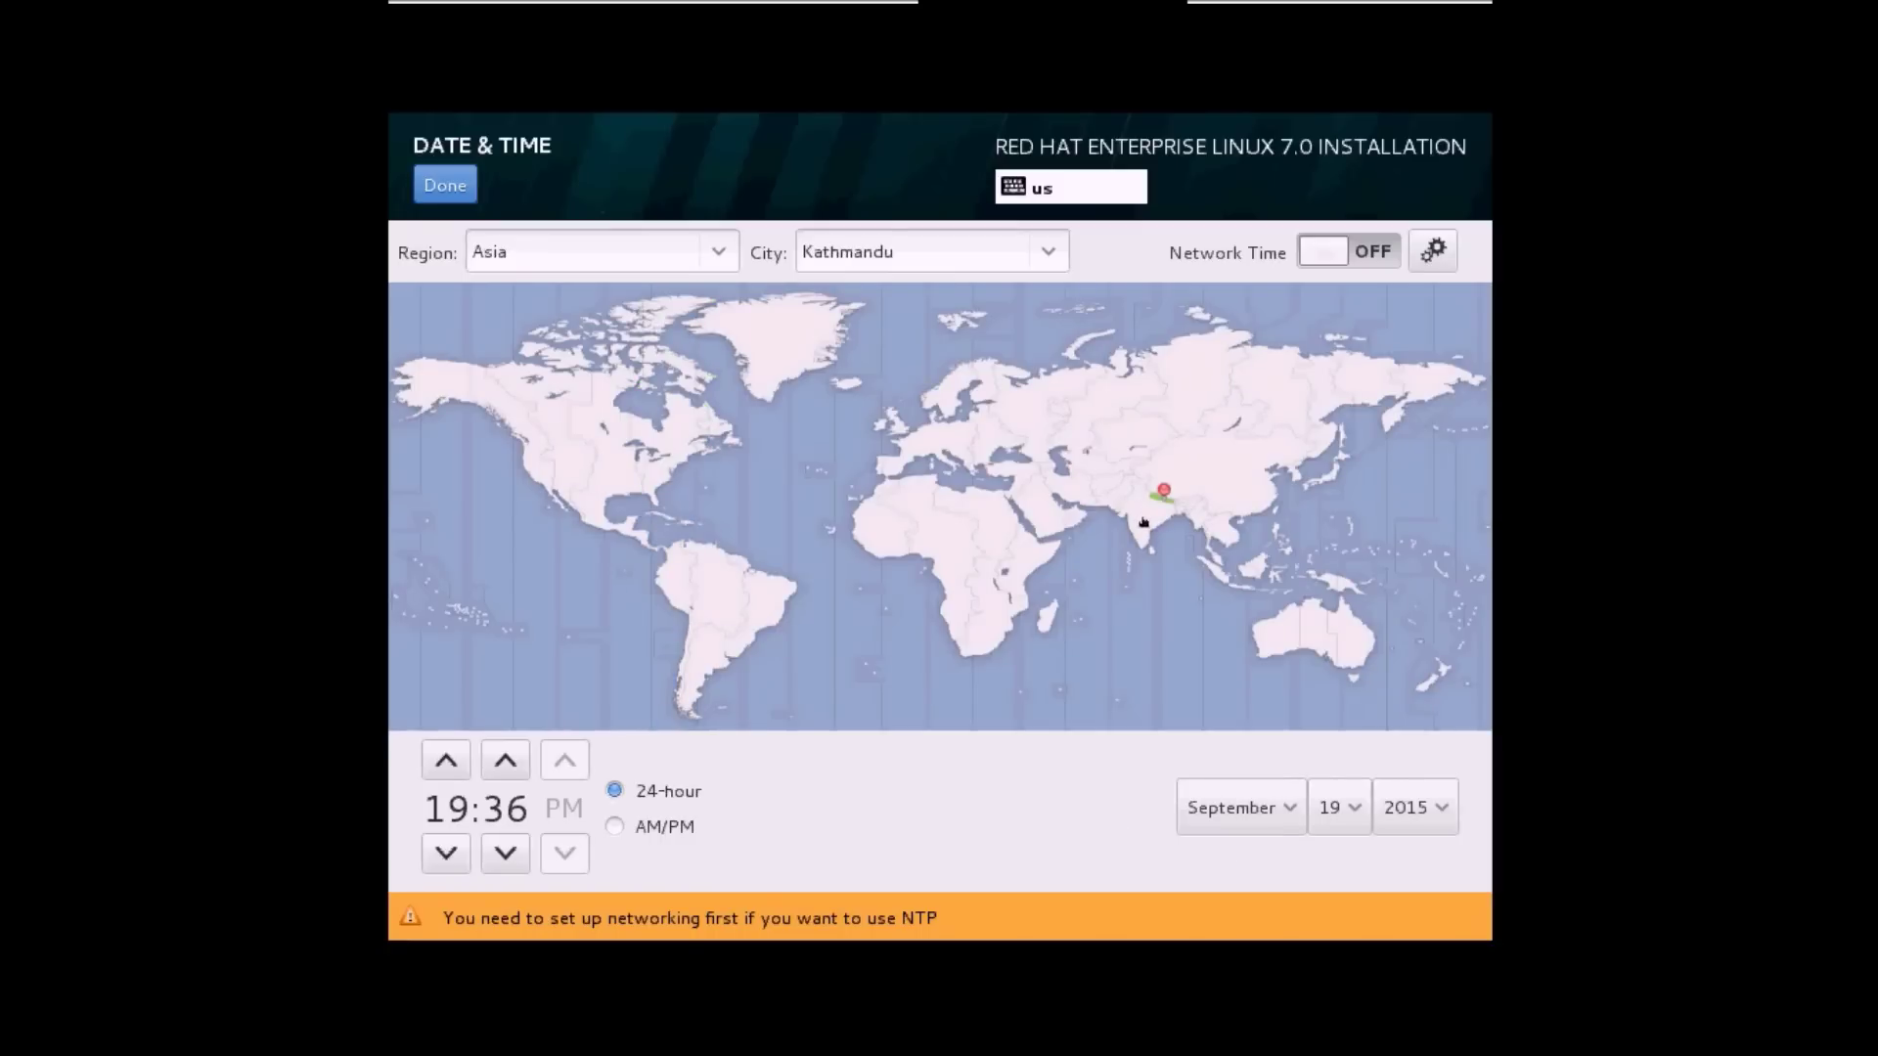
click(1145, 525)
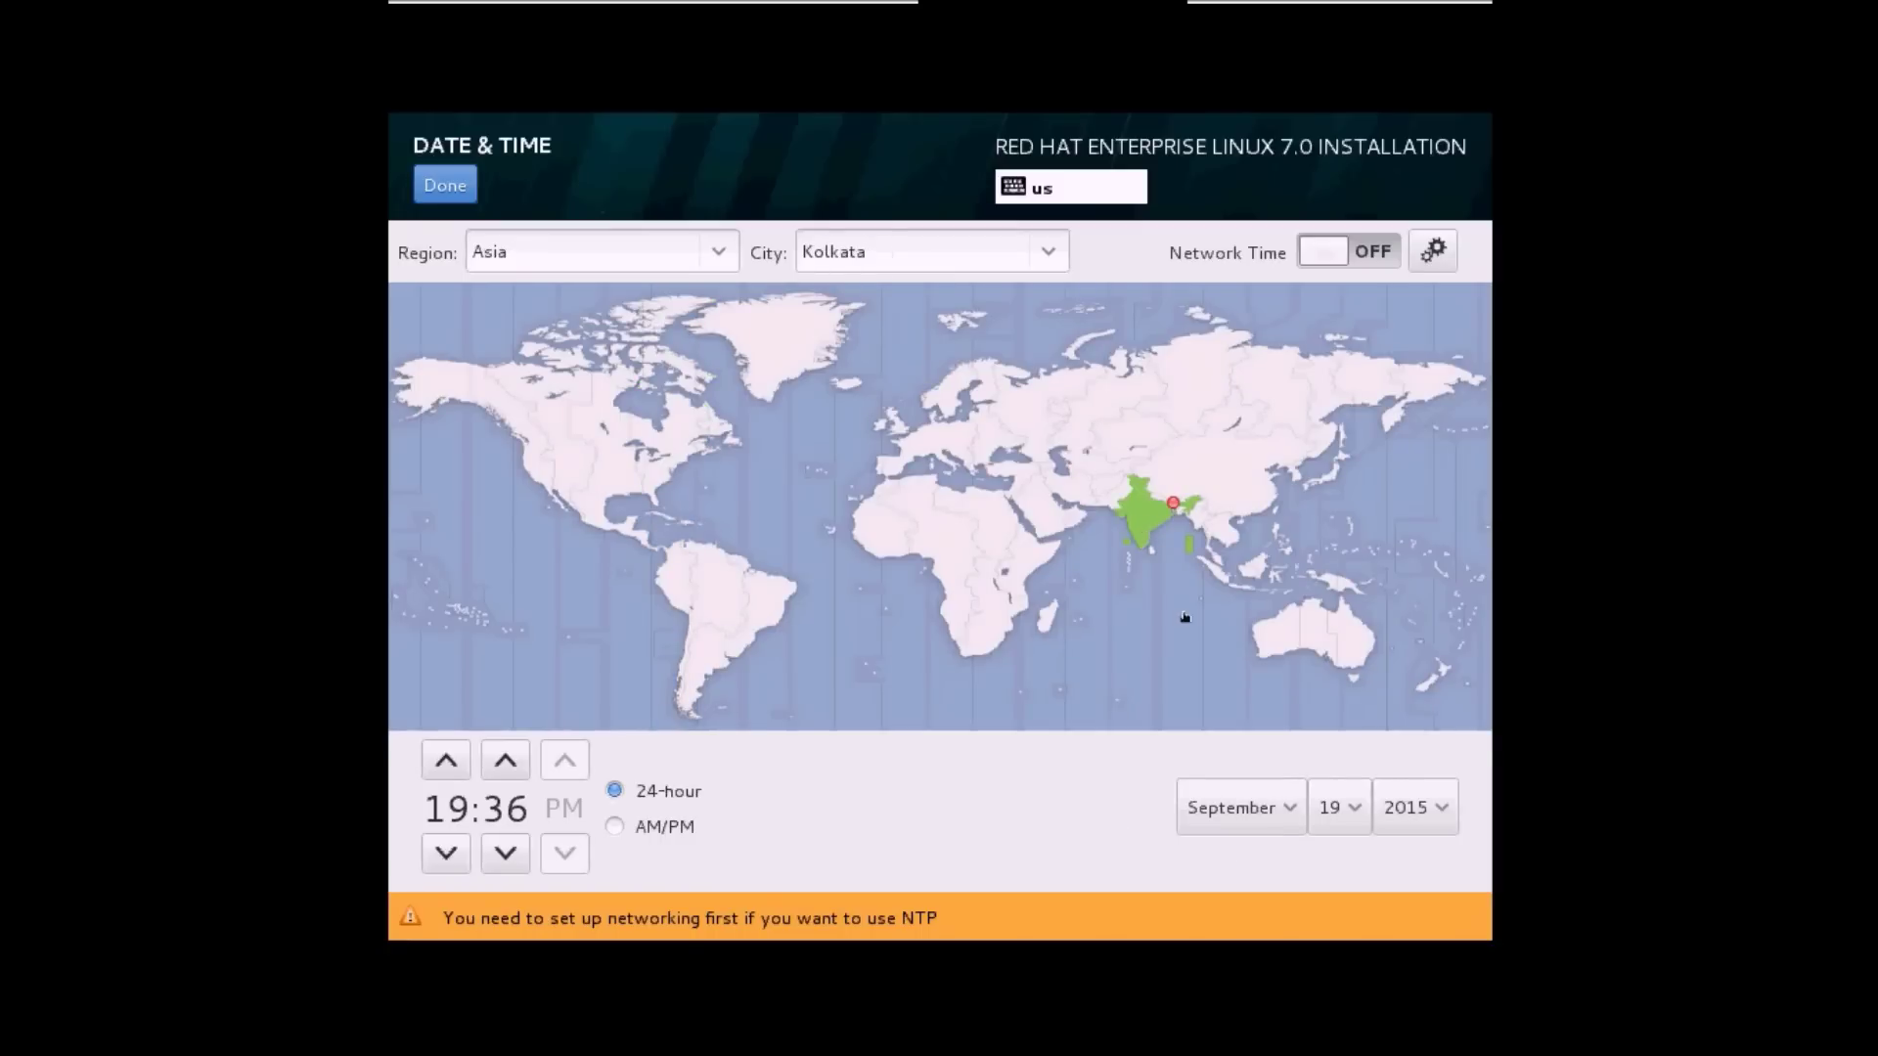
click(442, 187)
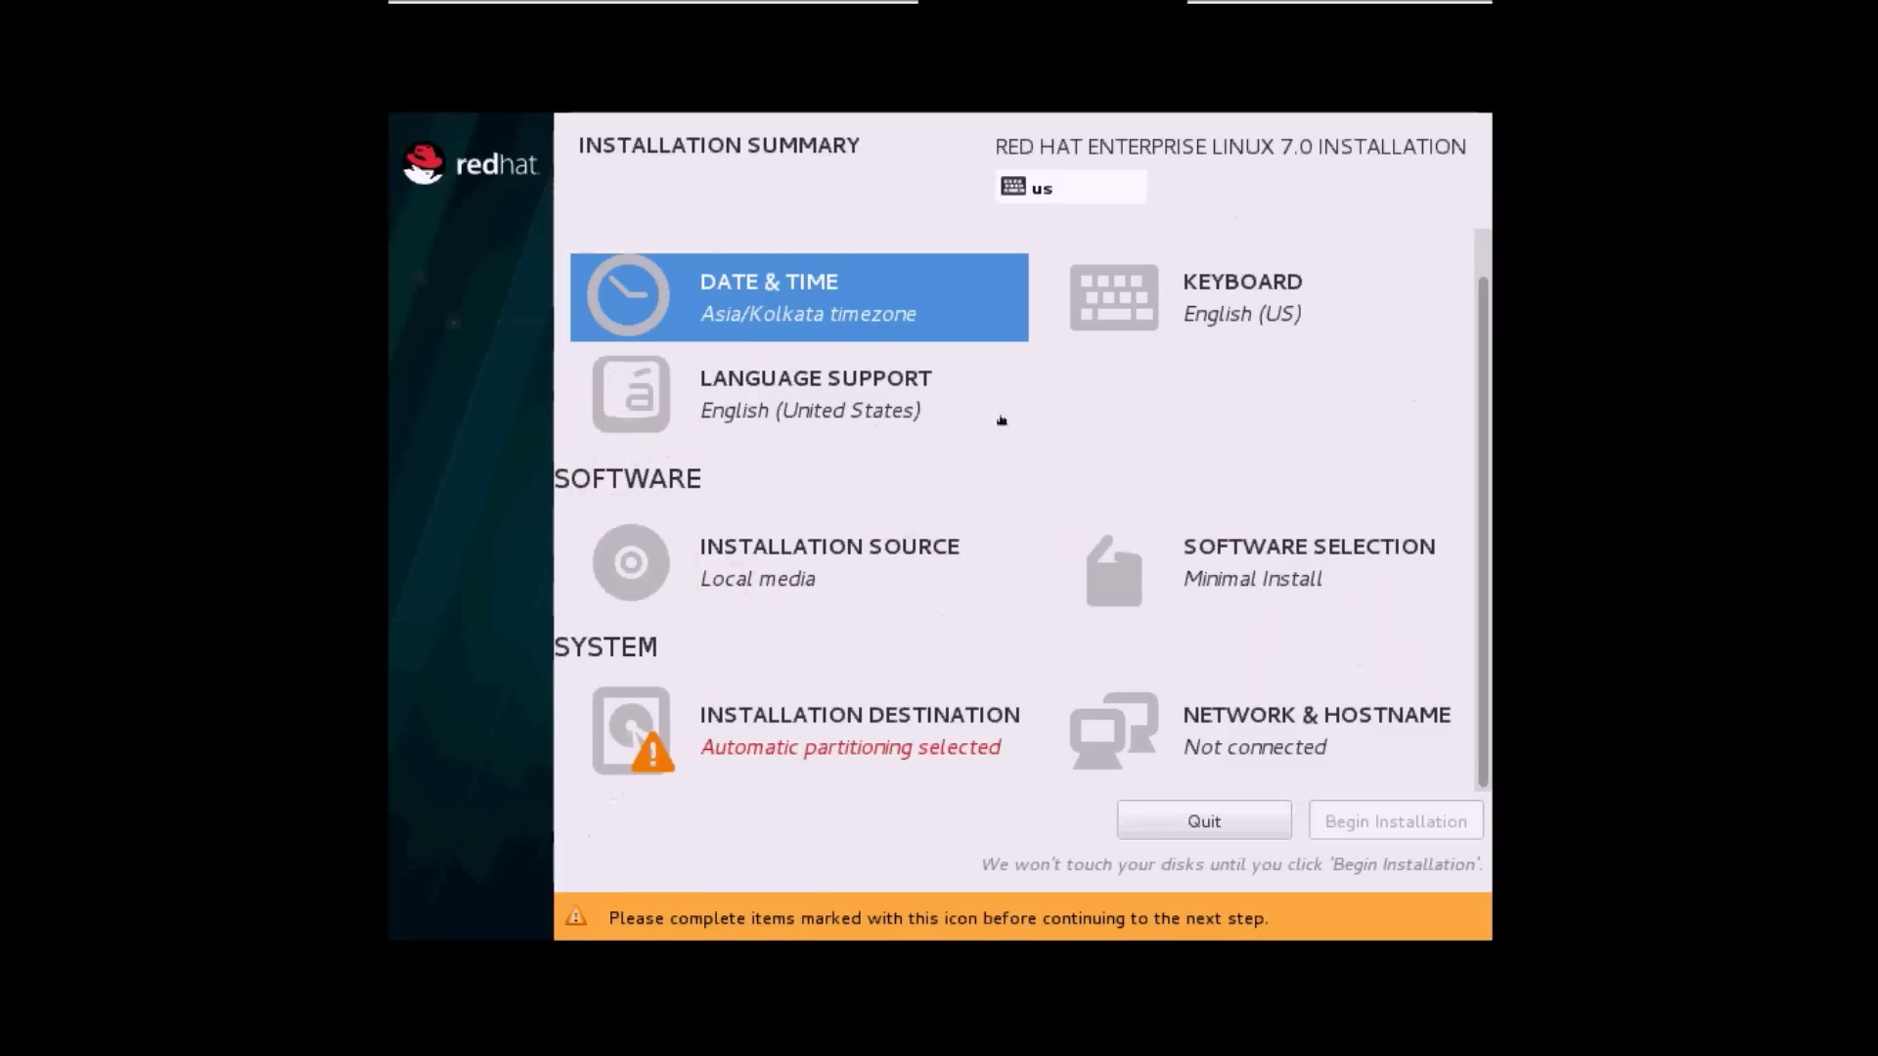
click(1207, 582)
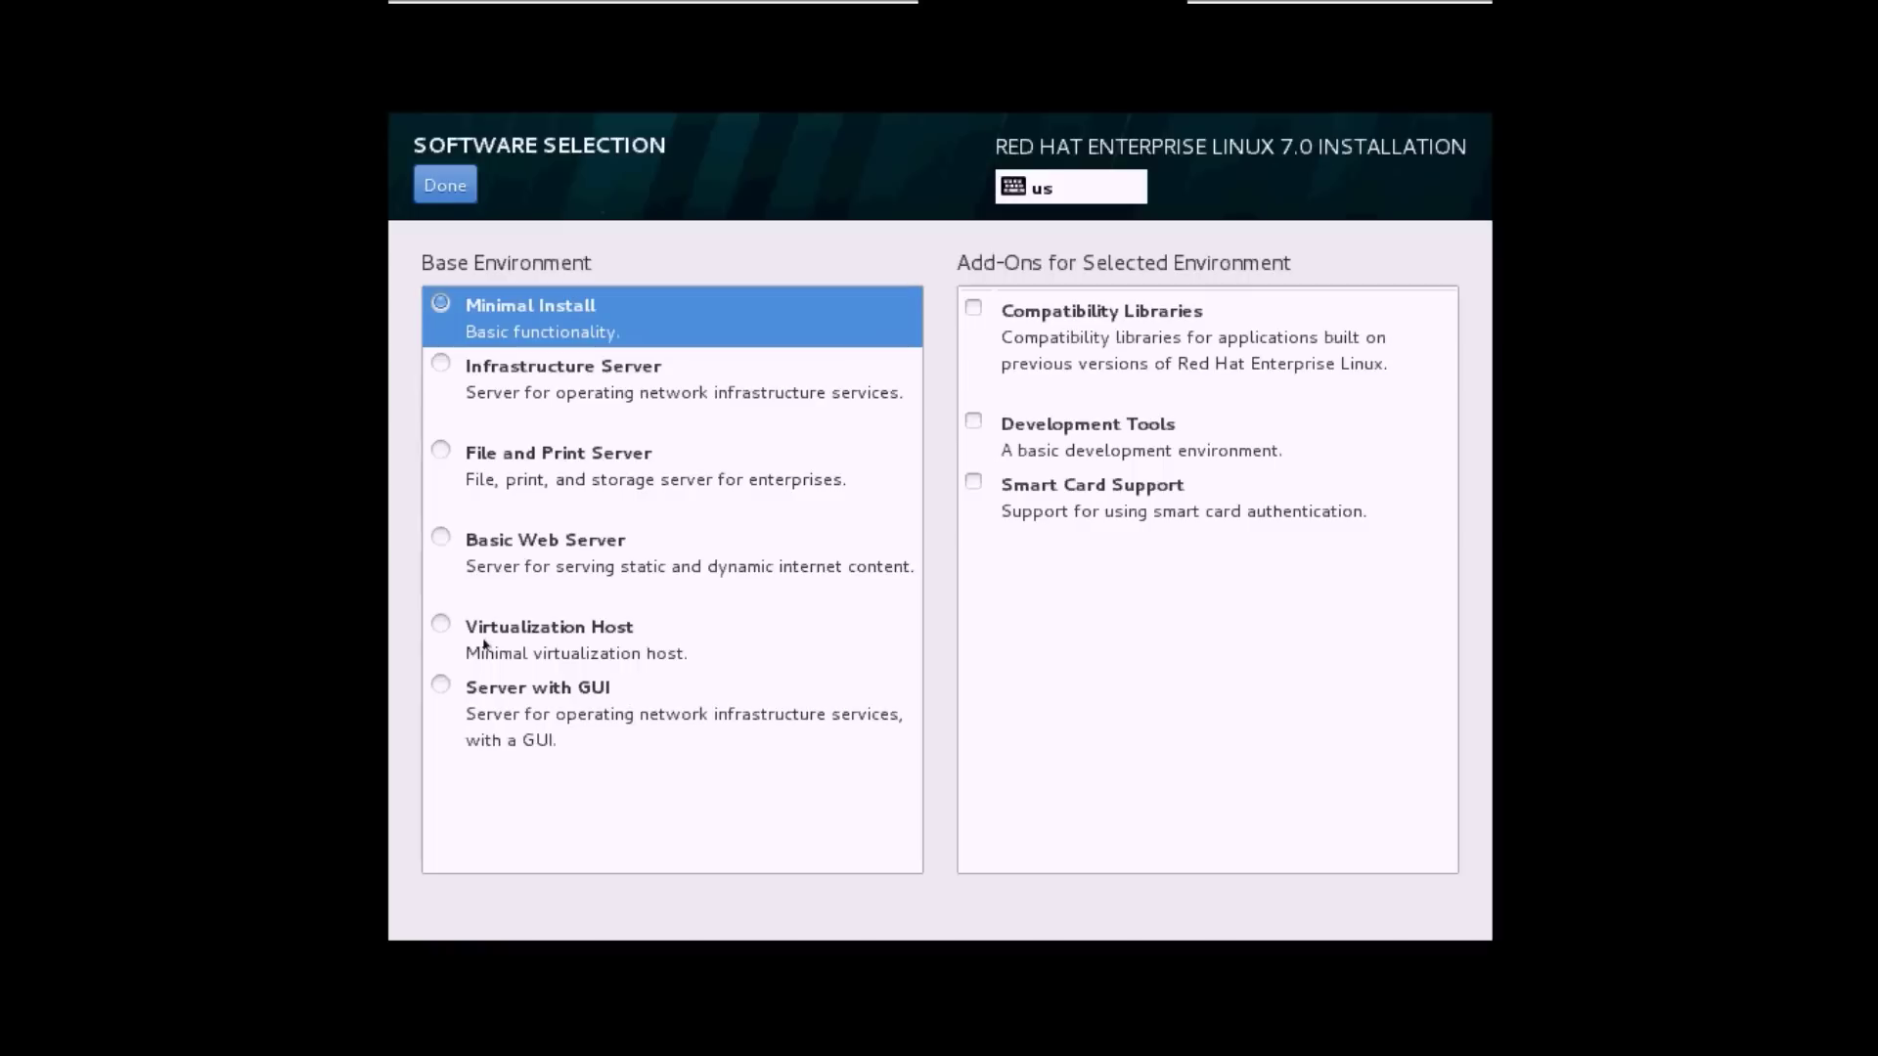
Choose Server with GUI as the base environment, browse the add-ons, and return to the summary.
click(442, 684)
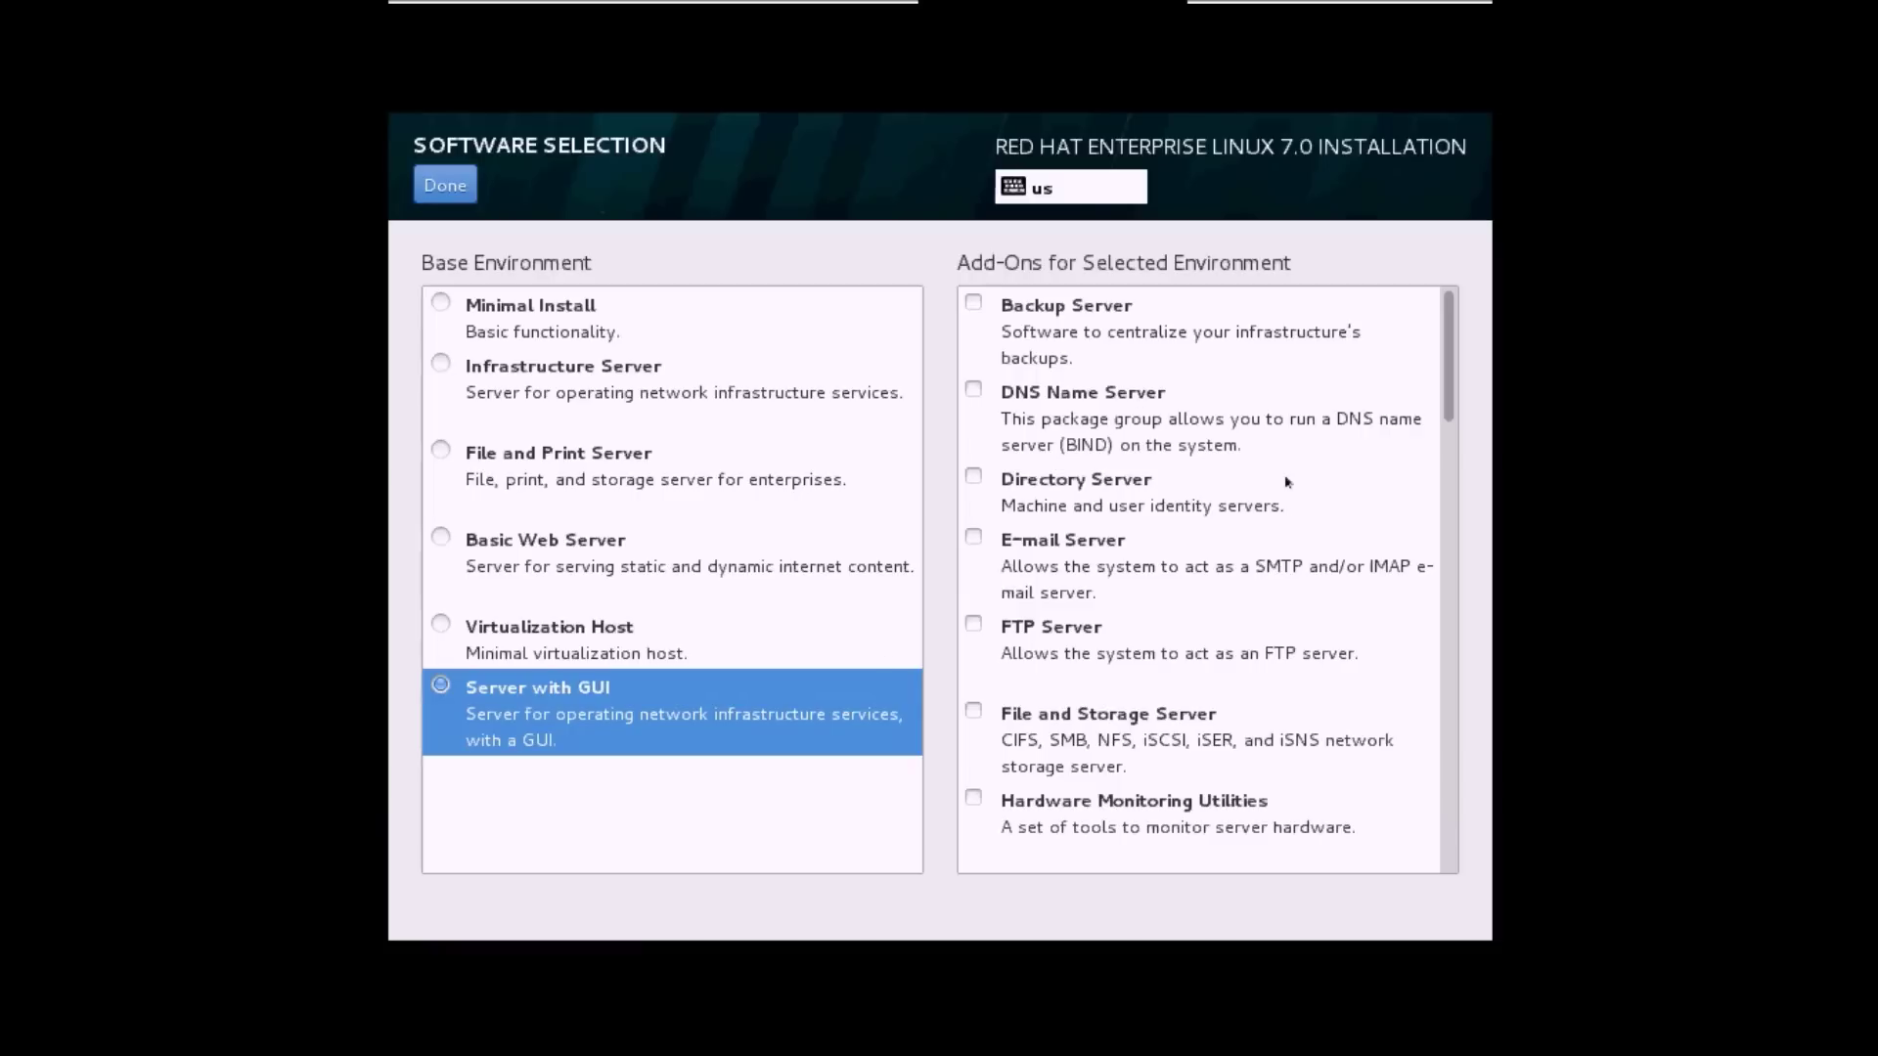
click(1449, 323)
scroll(1449, 324, down, 10)
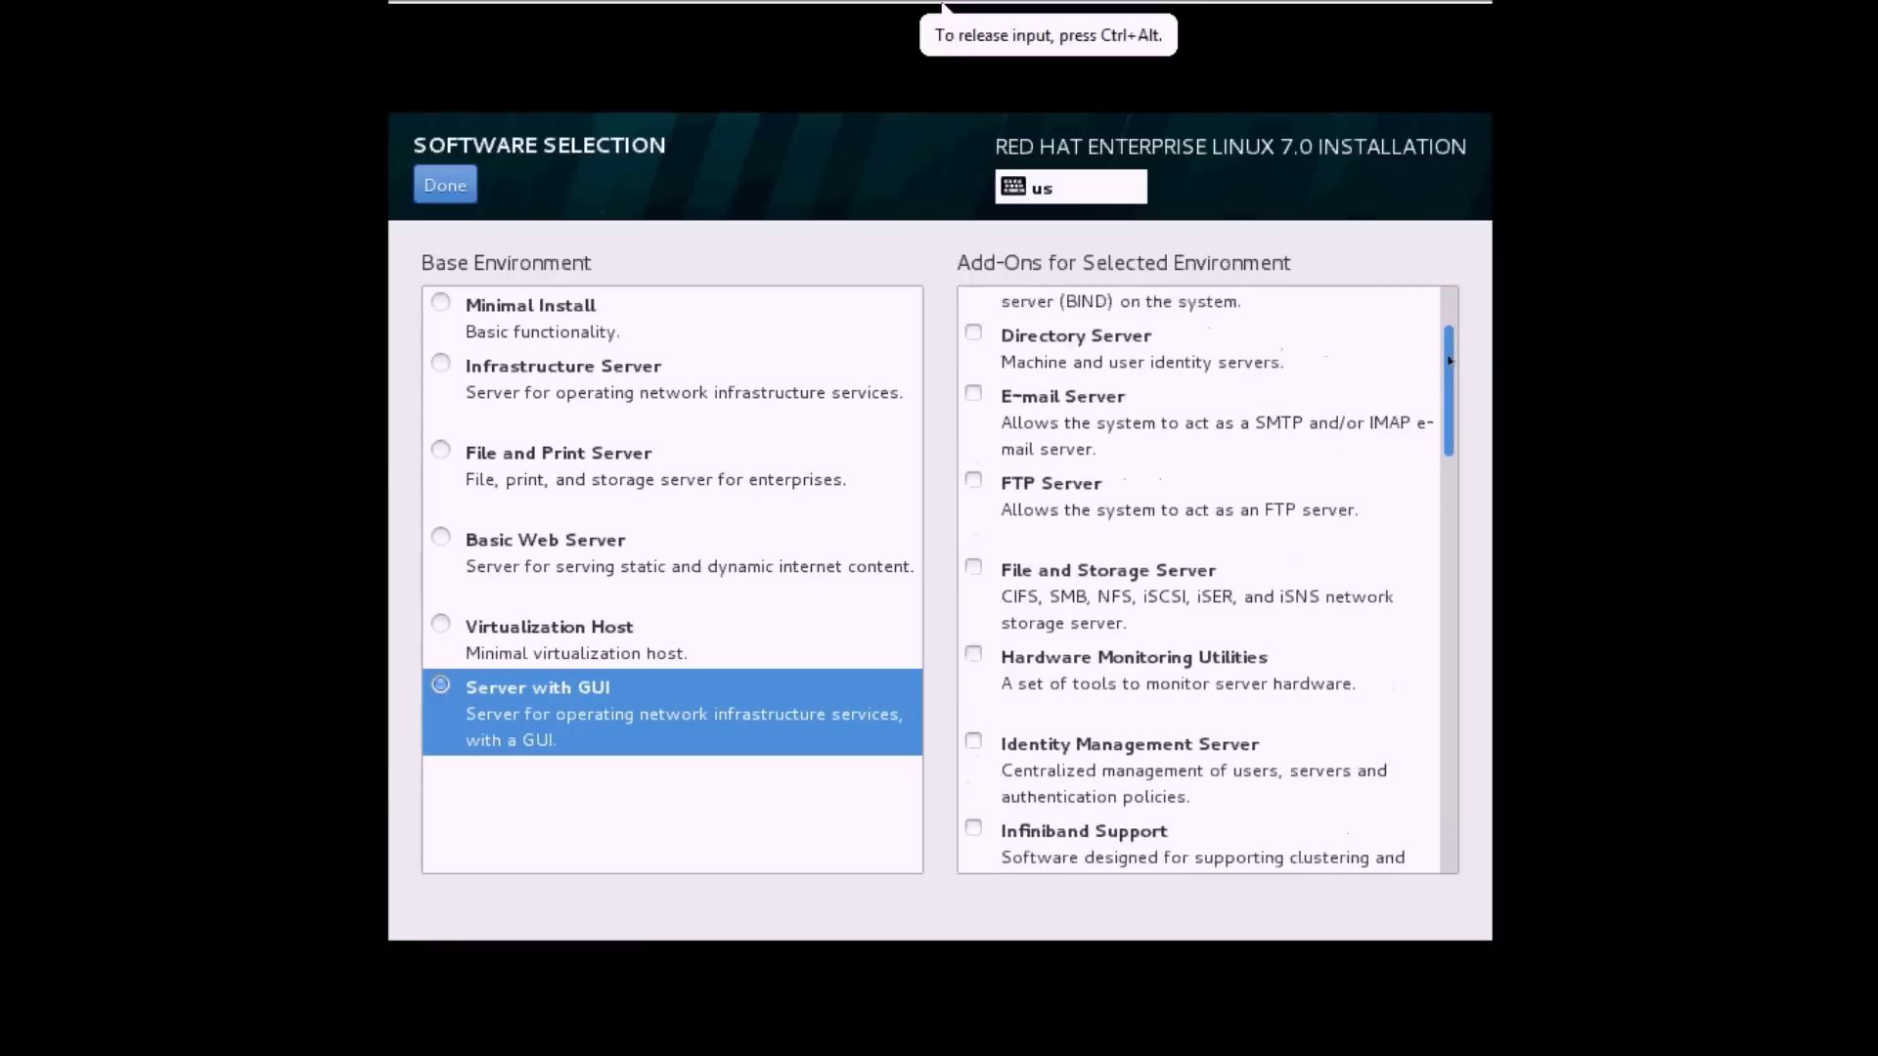
scroll(1451, 392, up, 10)
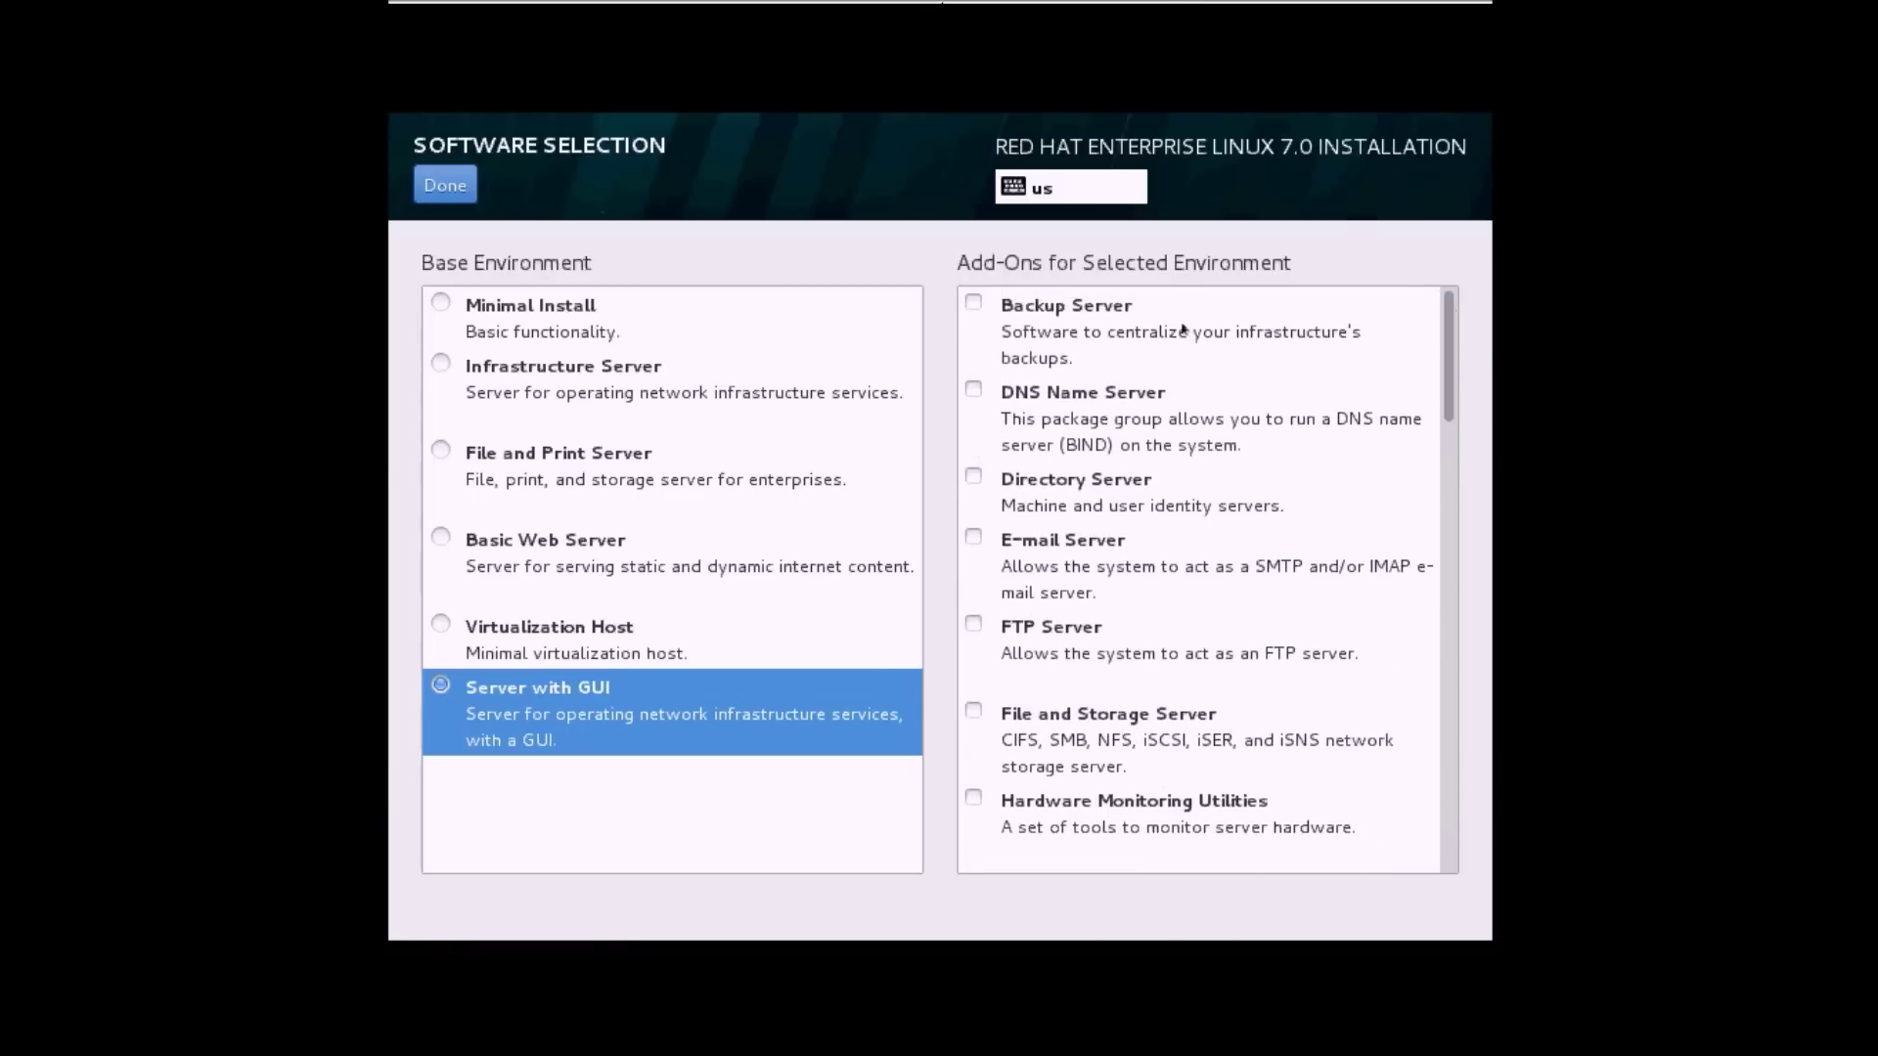
scroll(1446, 333, down, 3)
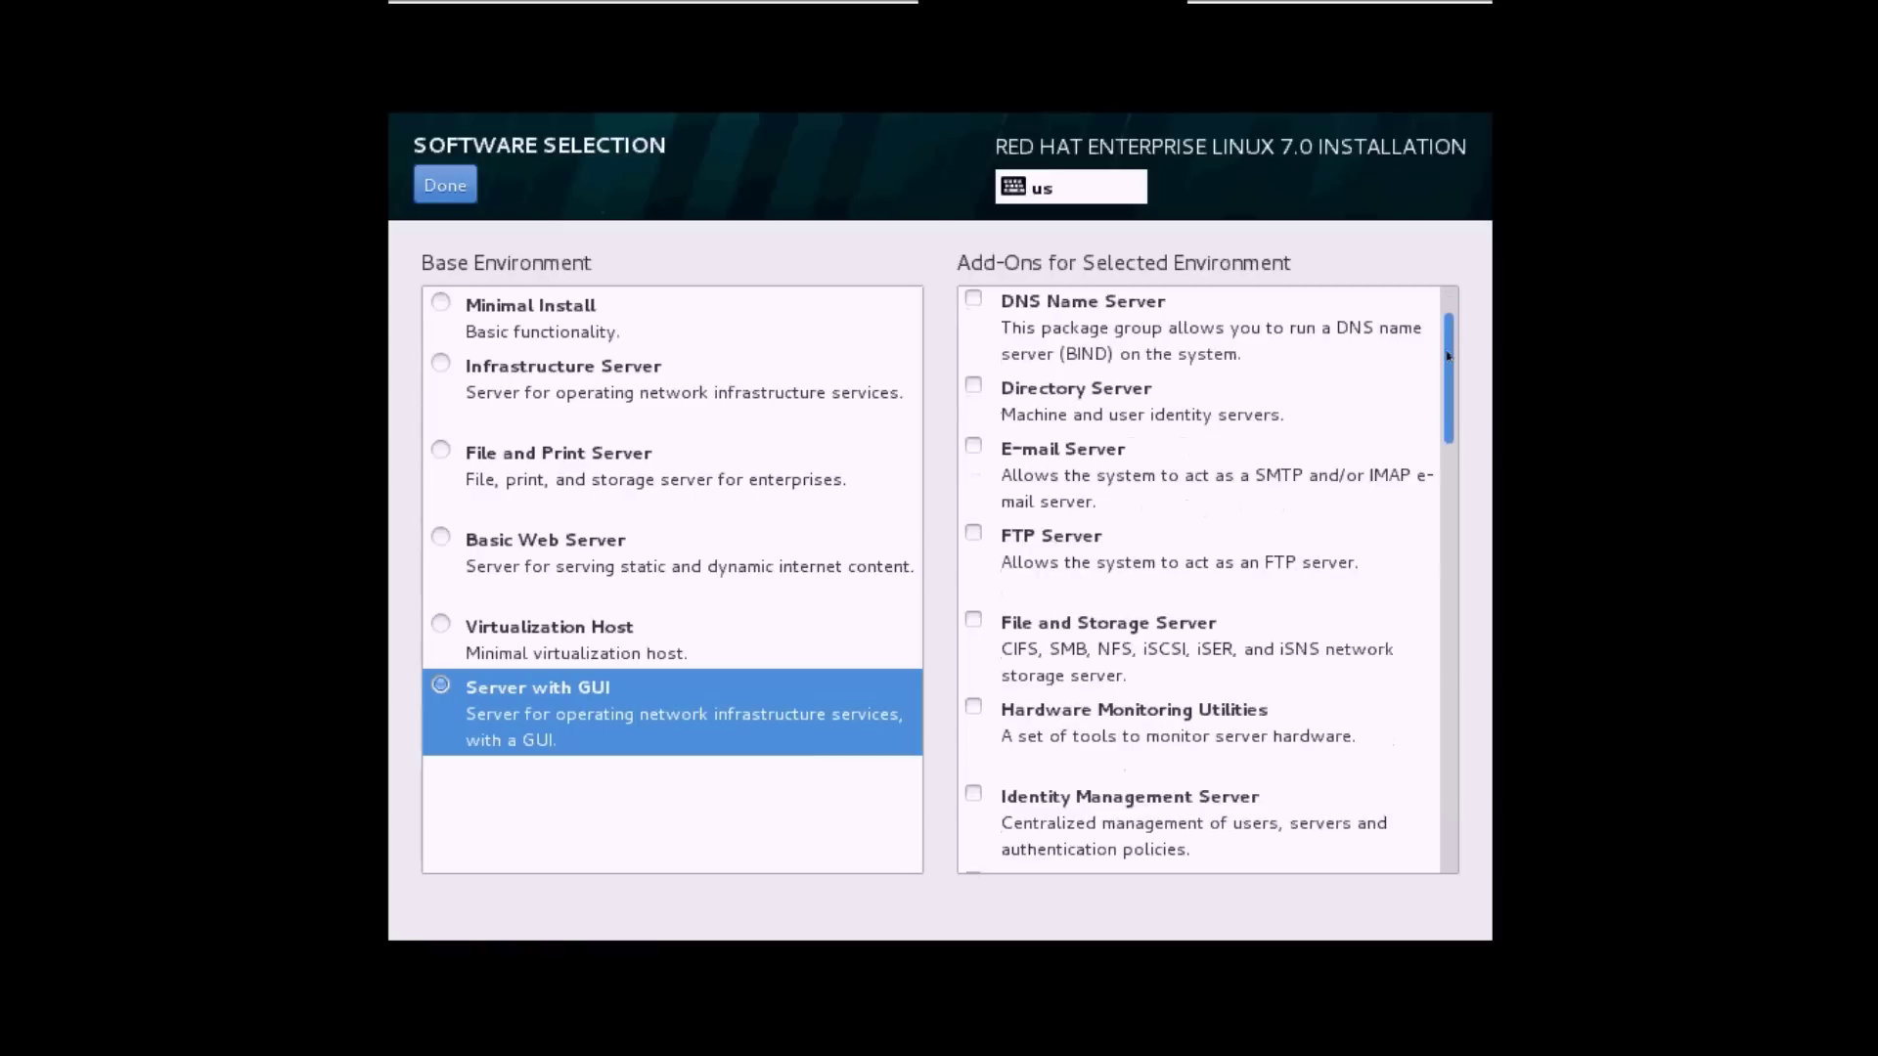
scroll(1449, 327, up, 3)
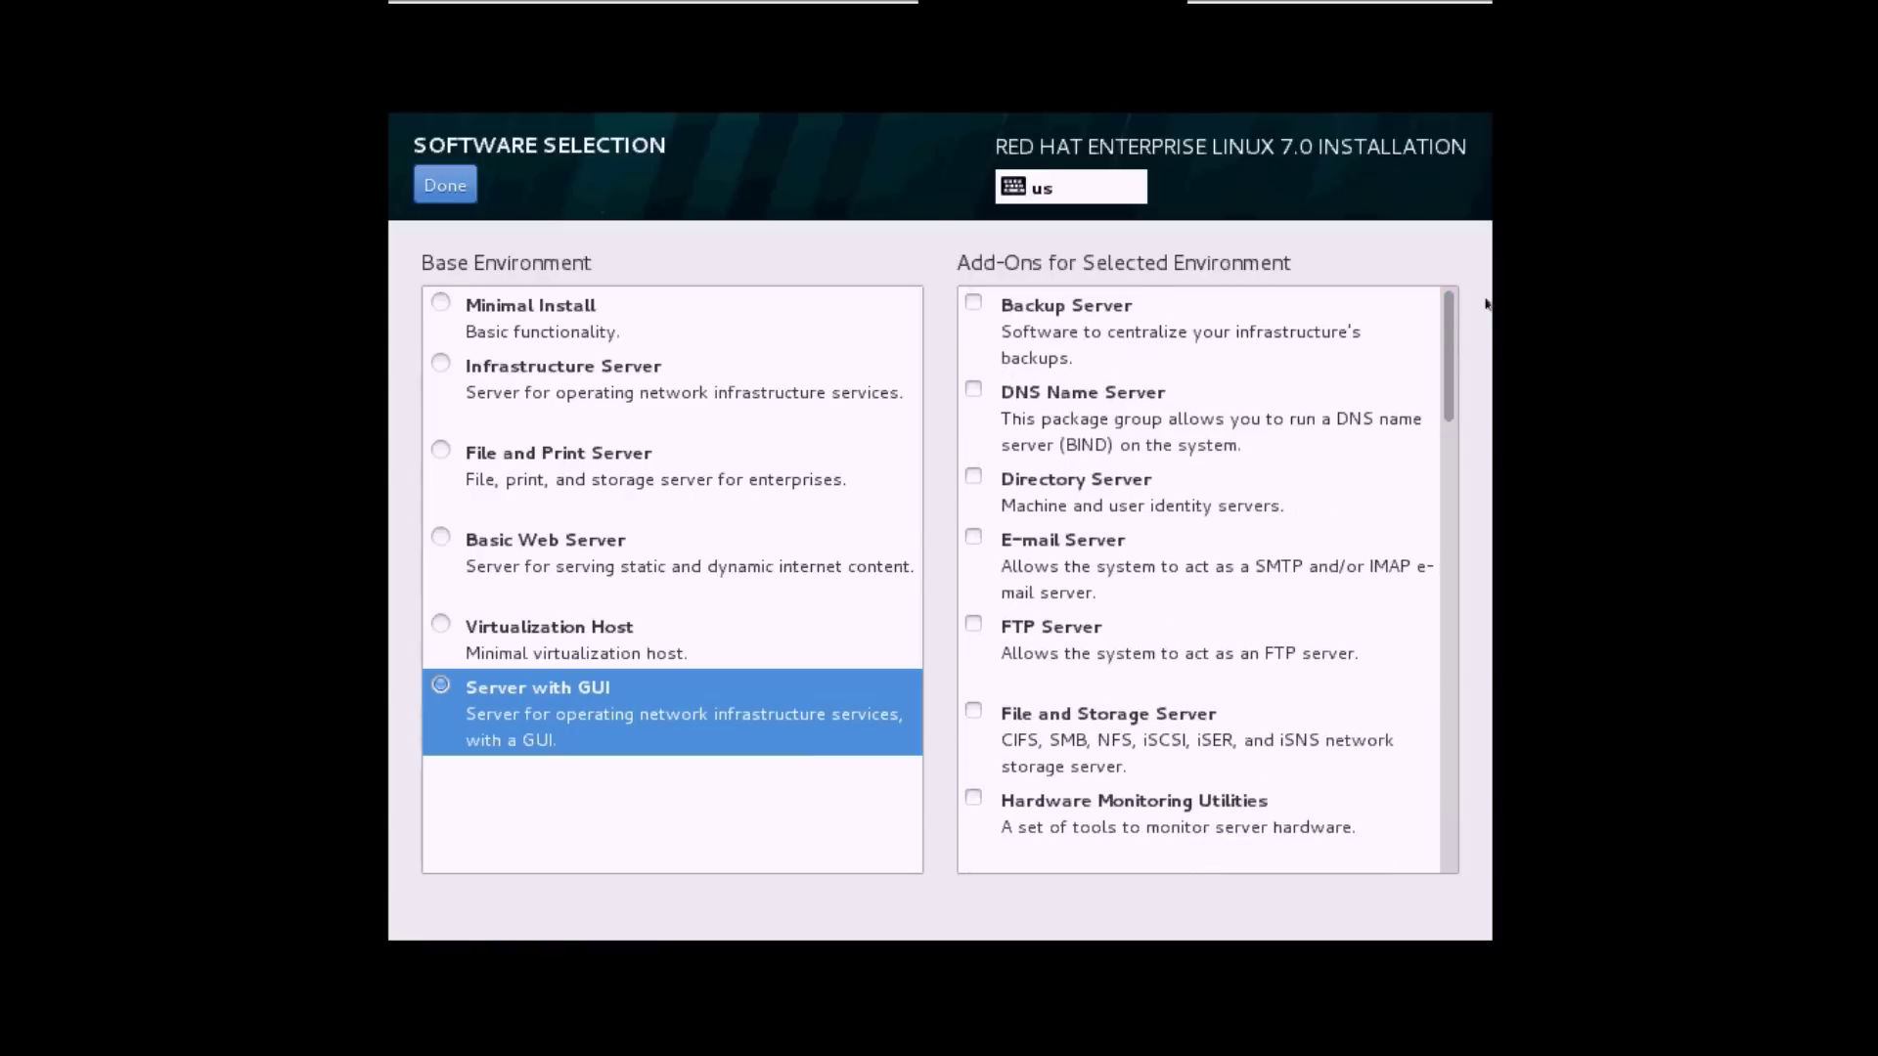
click(1445, 321)
drag(1445, 320, 1448, 433)
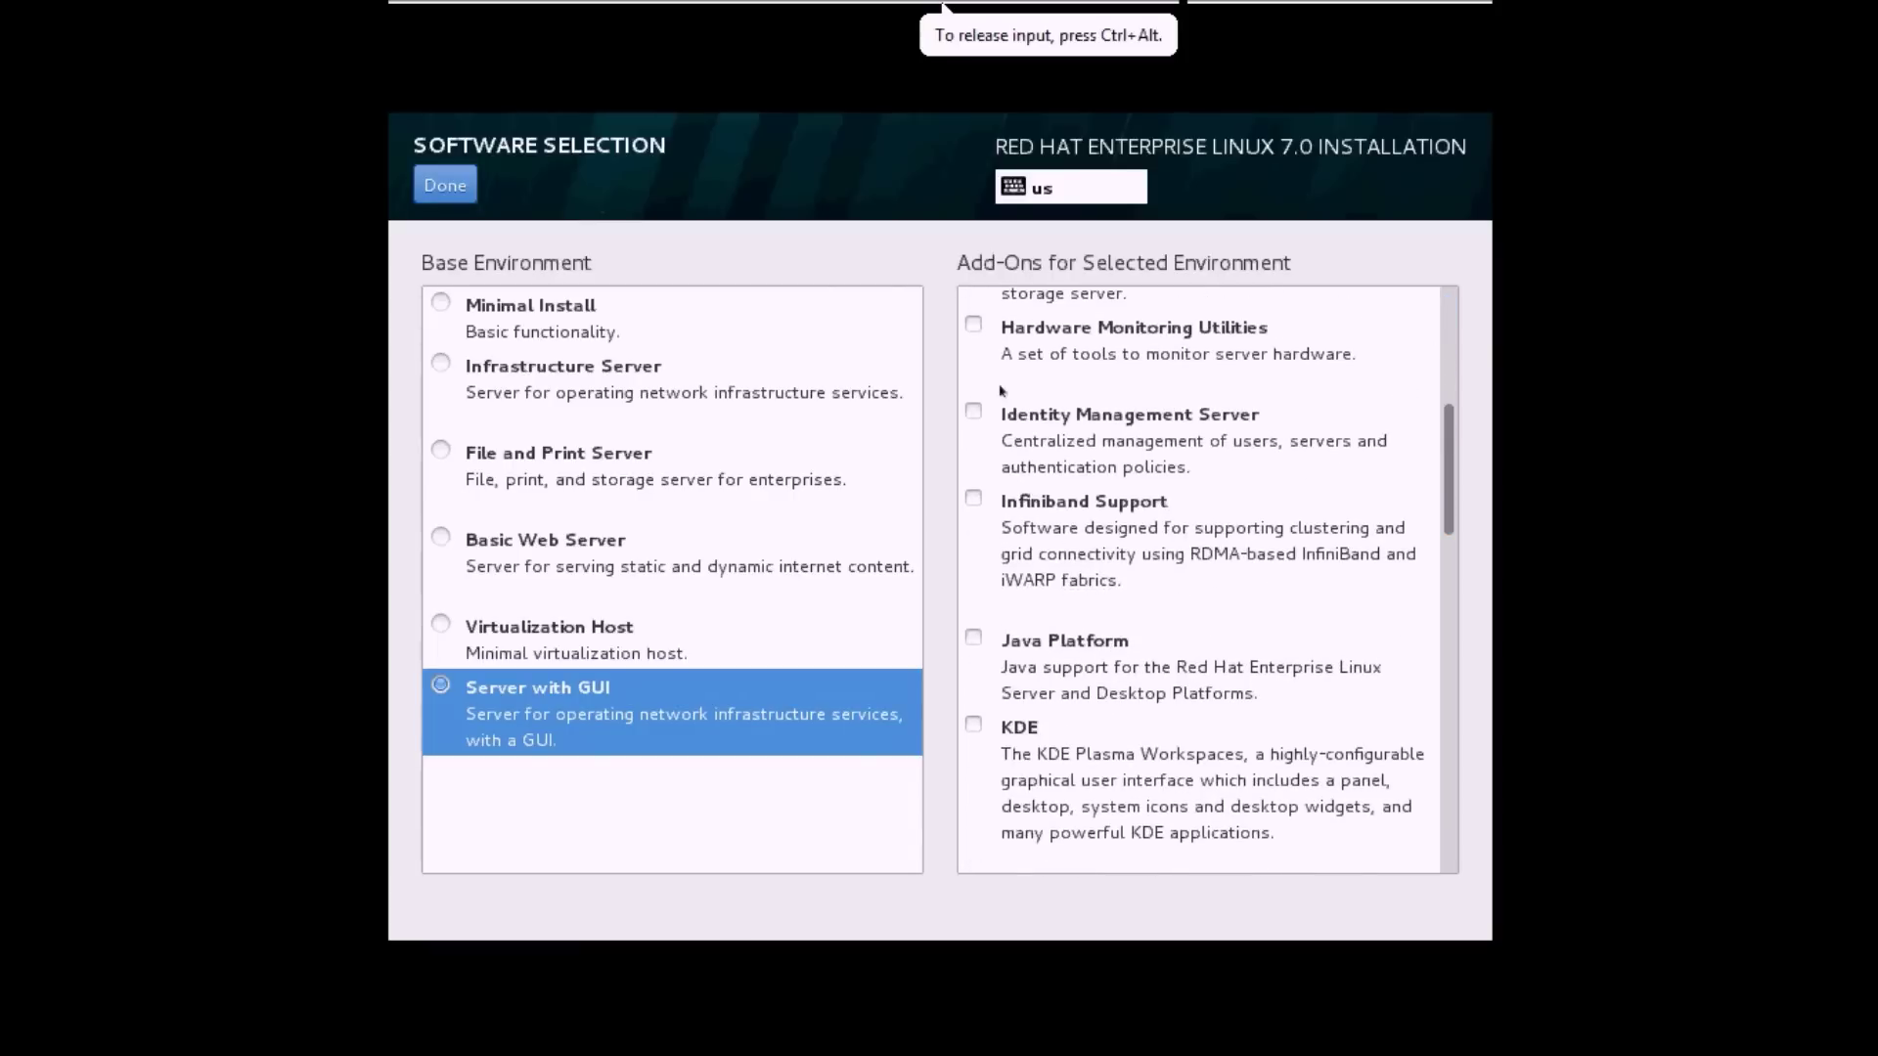
click(444, 187)
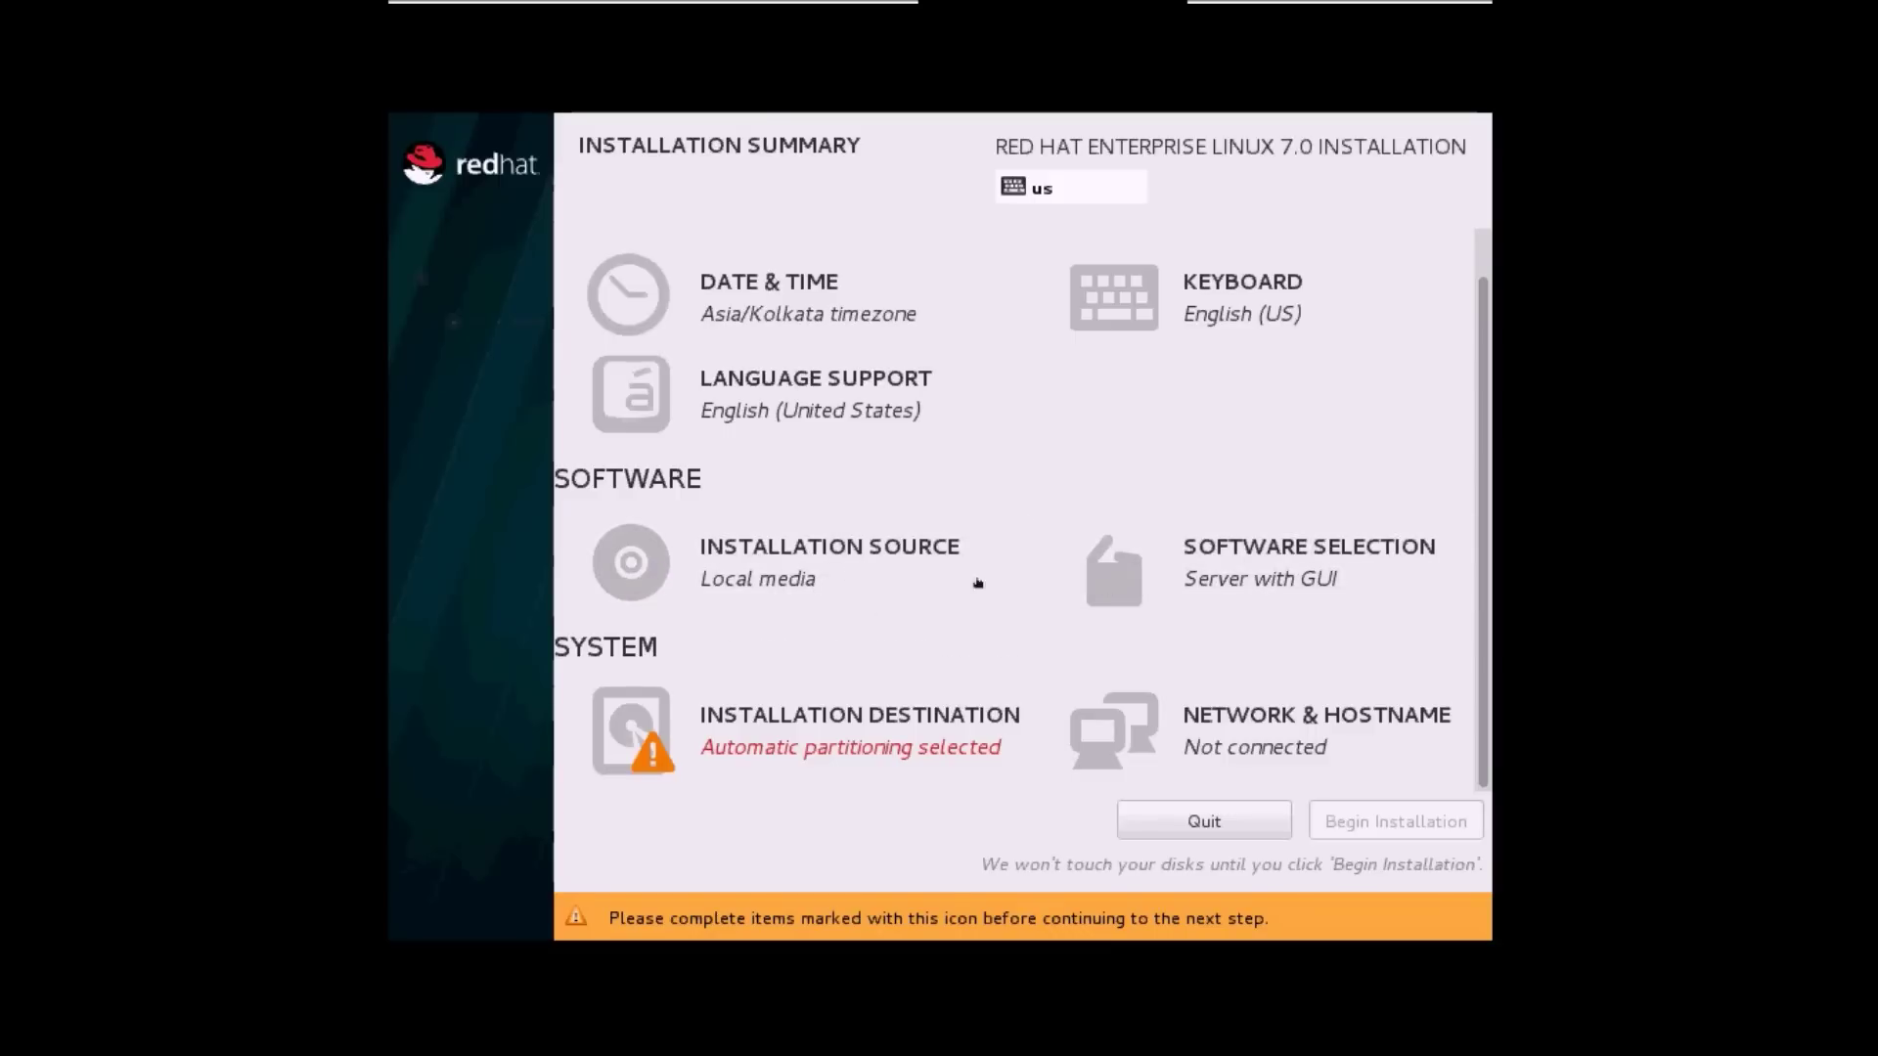
Select the 51.2 GB sda disk with 'I will configure partitioning' and proceed.
click(791, 735)
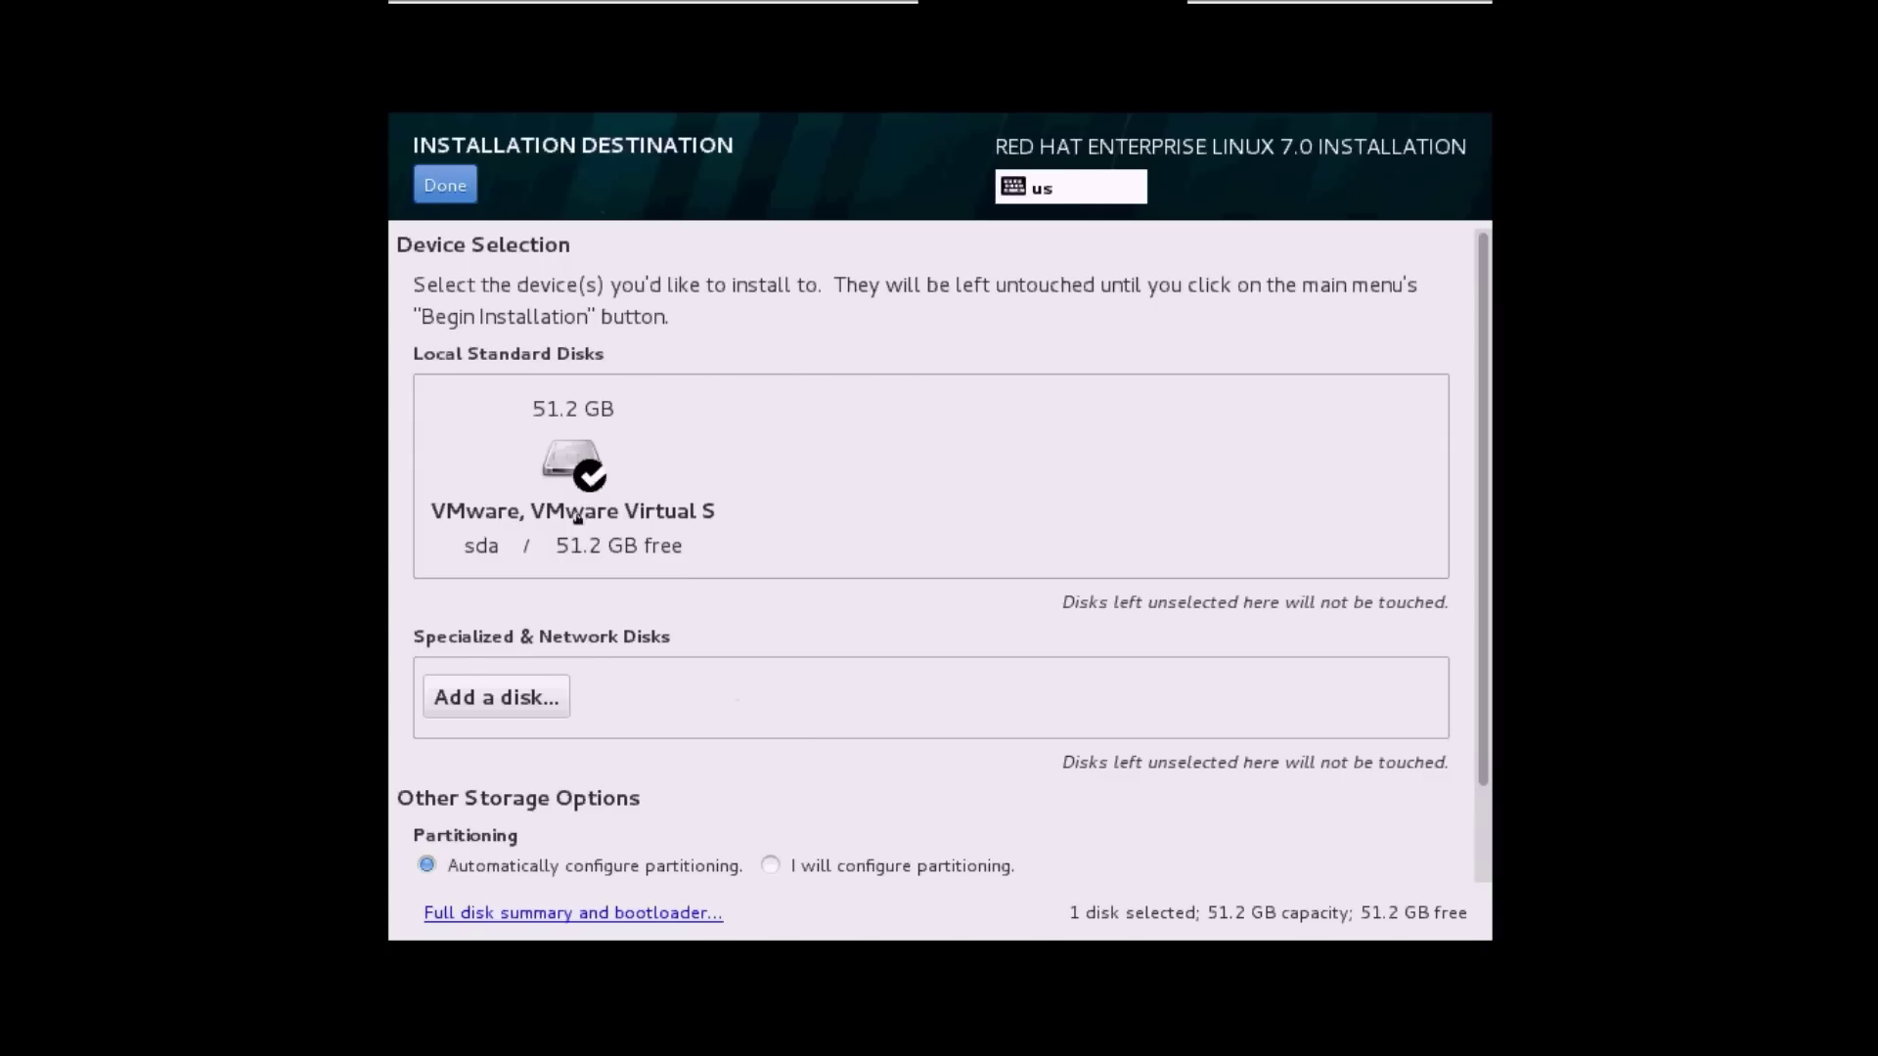
click(578, 520)
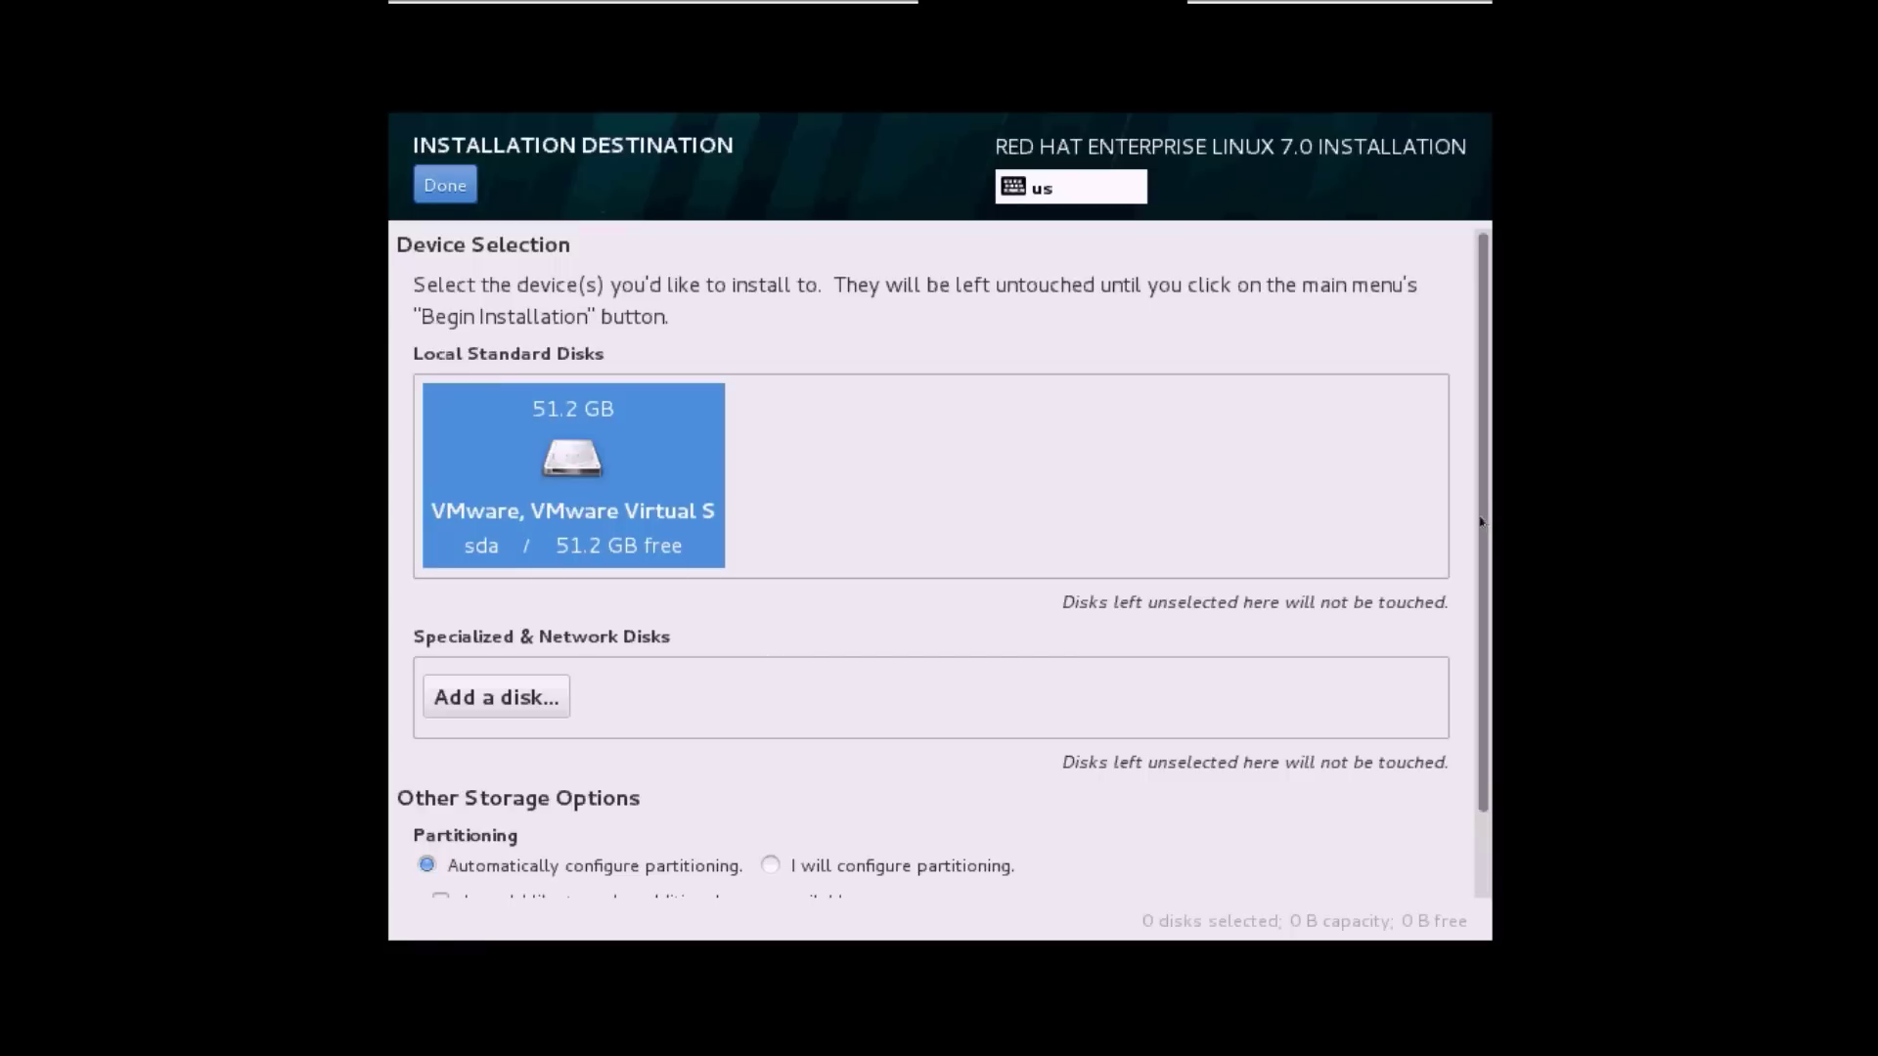
scroll(1481, 521, down, 2)
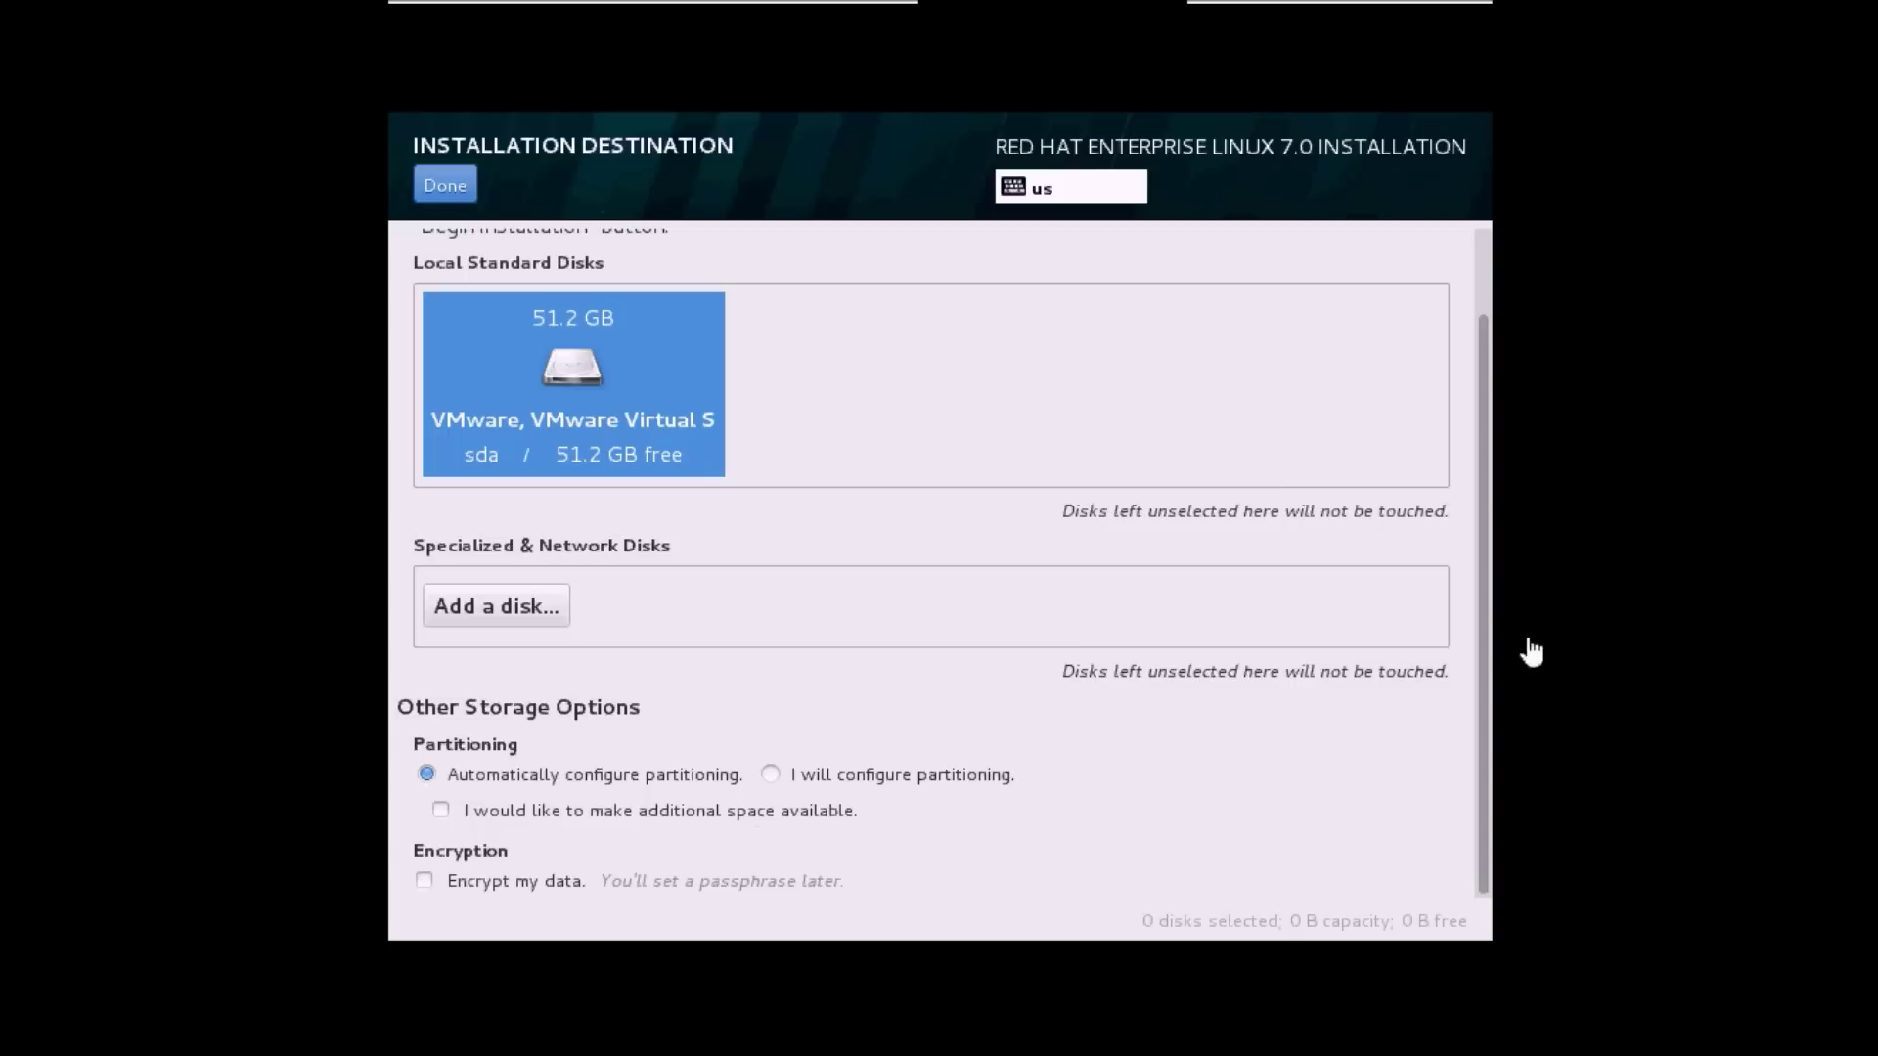
click(1480, 642)
mouse_move(1480, 642)
mouse_down()
mouse_move(1479, 627)
mouse_move(1478, 655)
mouse_up()
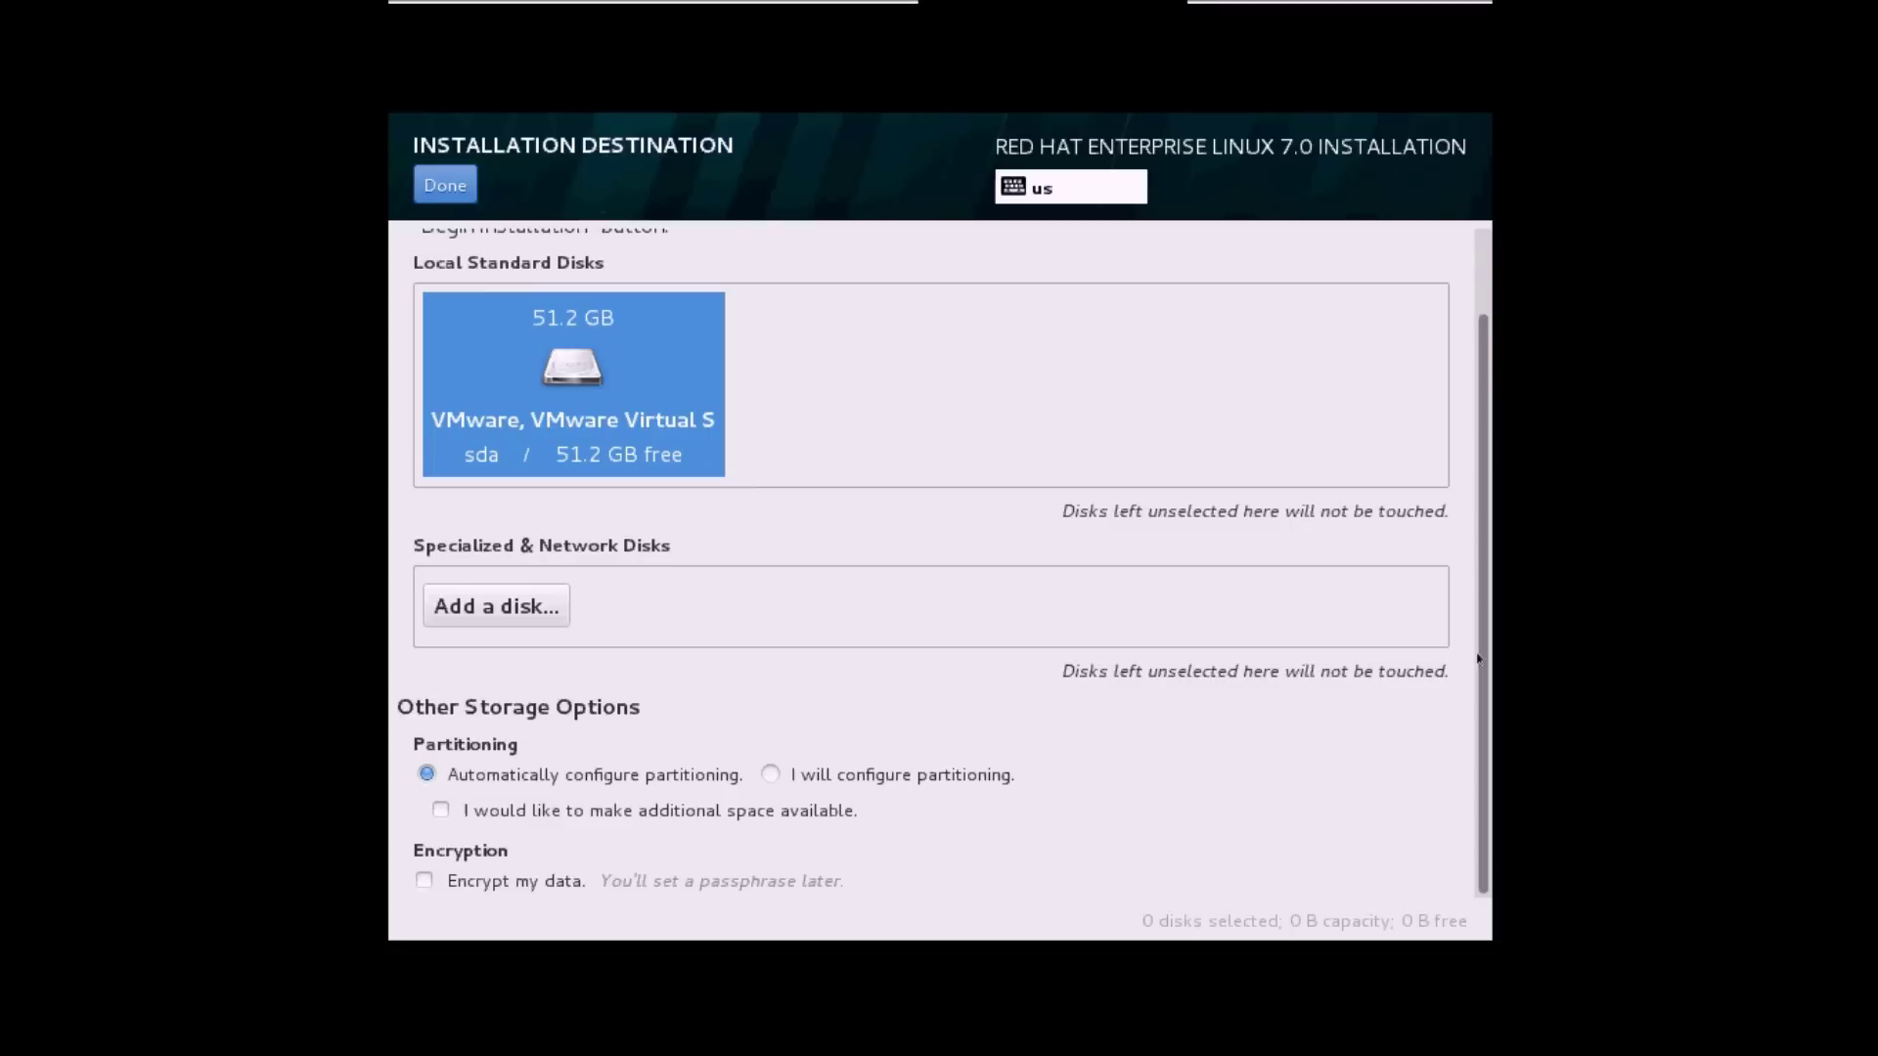
click(769, 775)
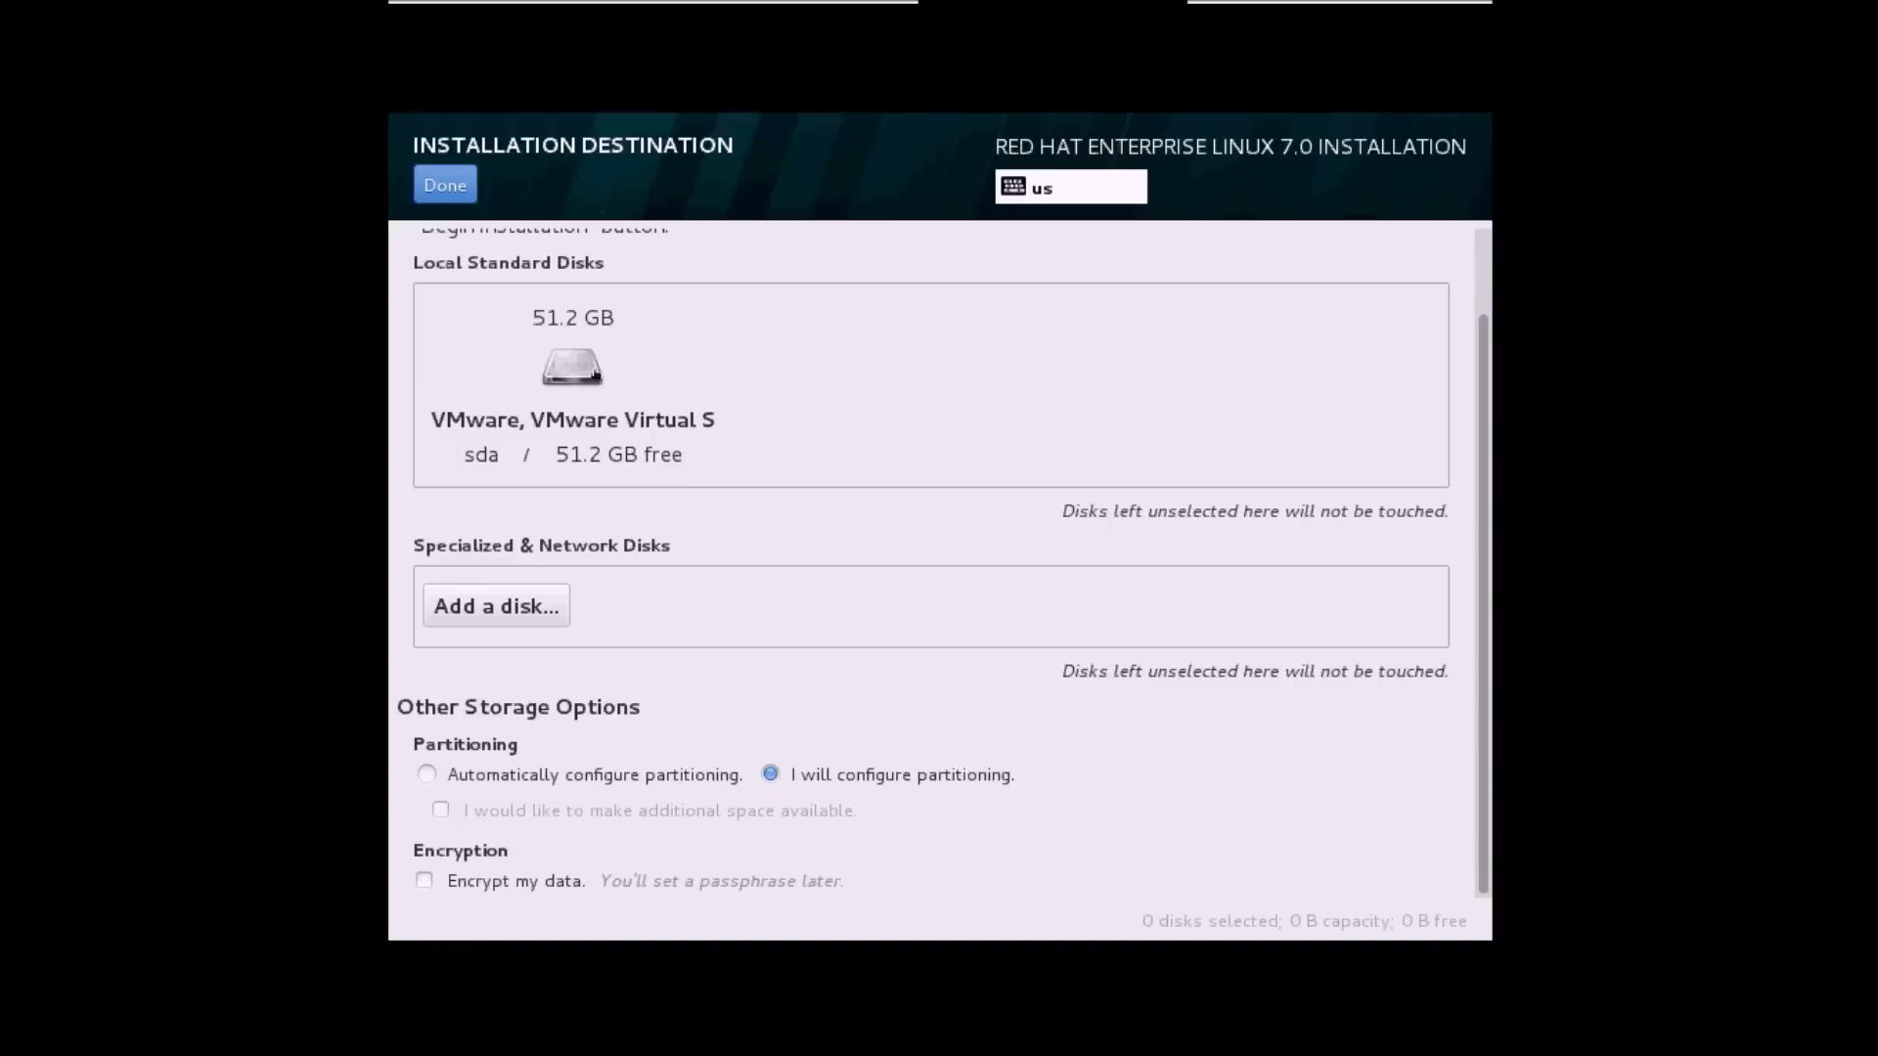
click(595, 374)
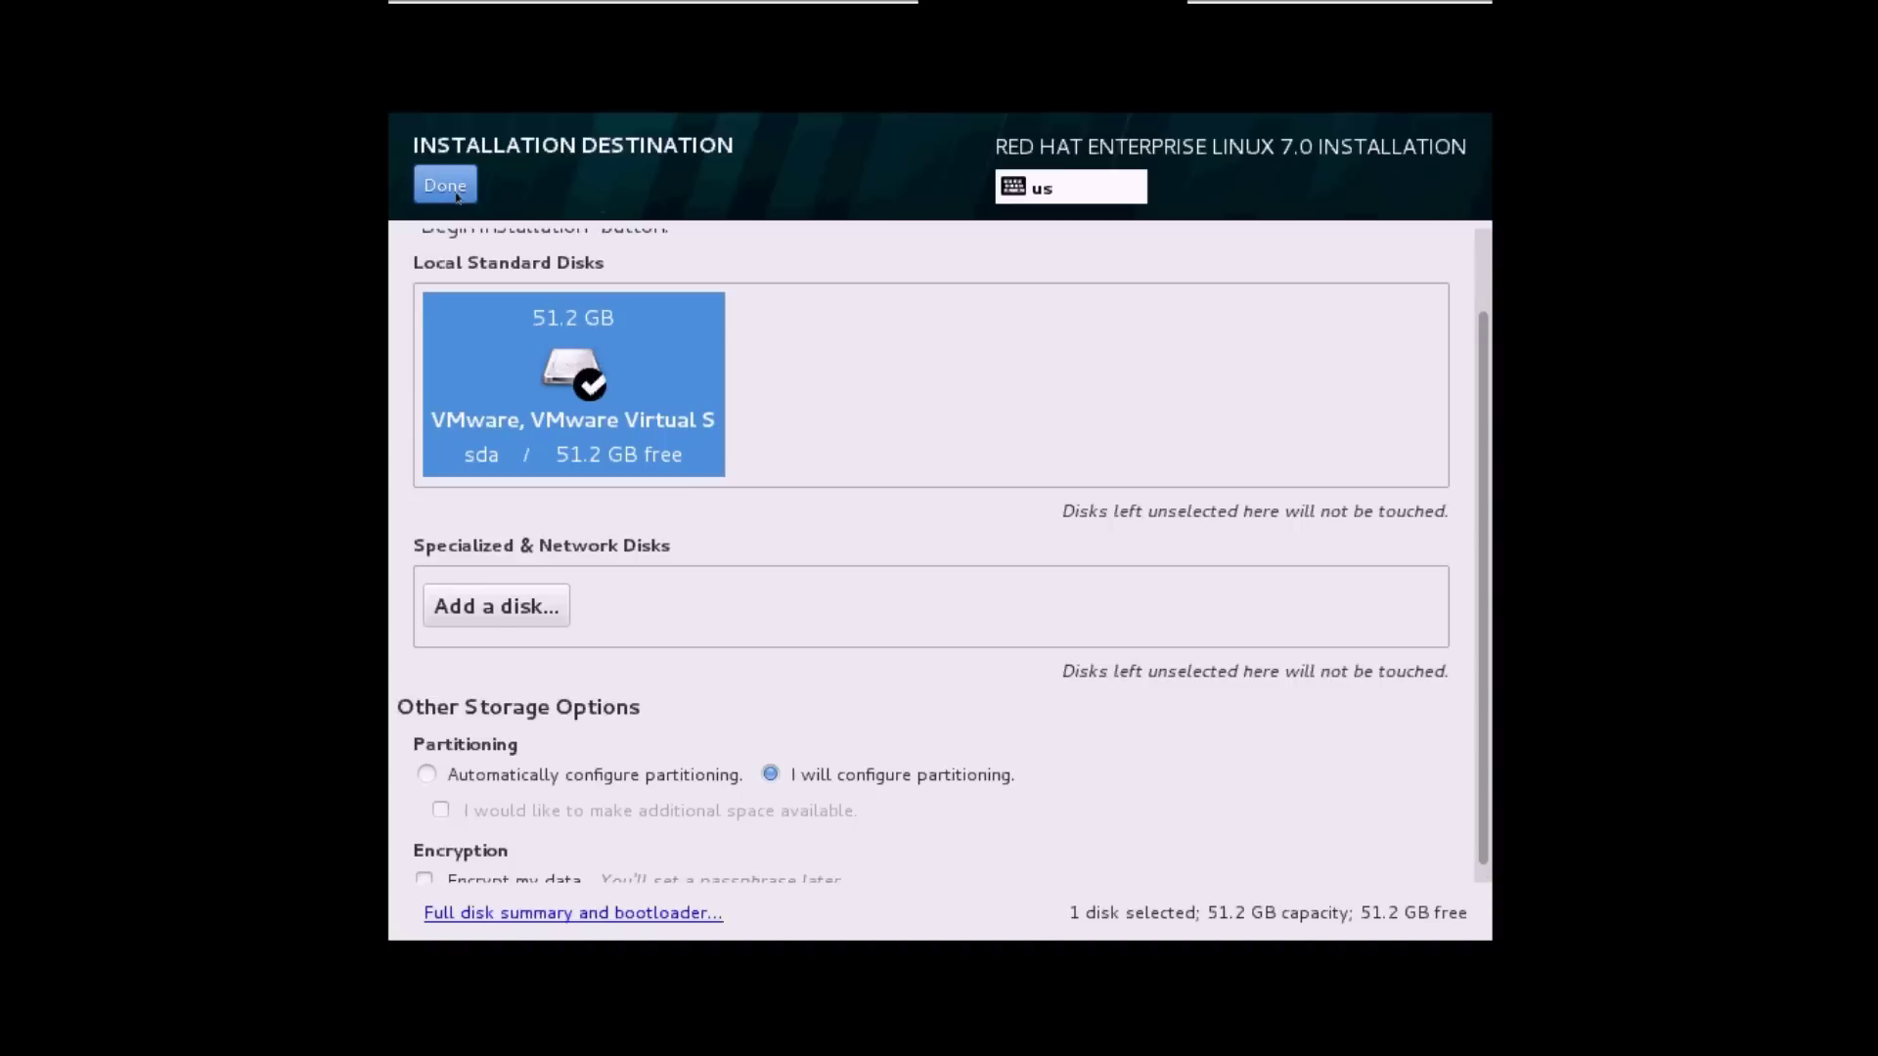
click(445, 185)
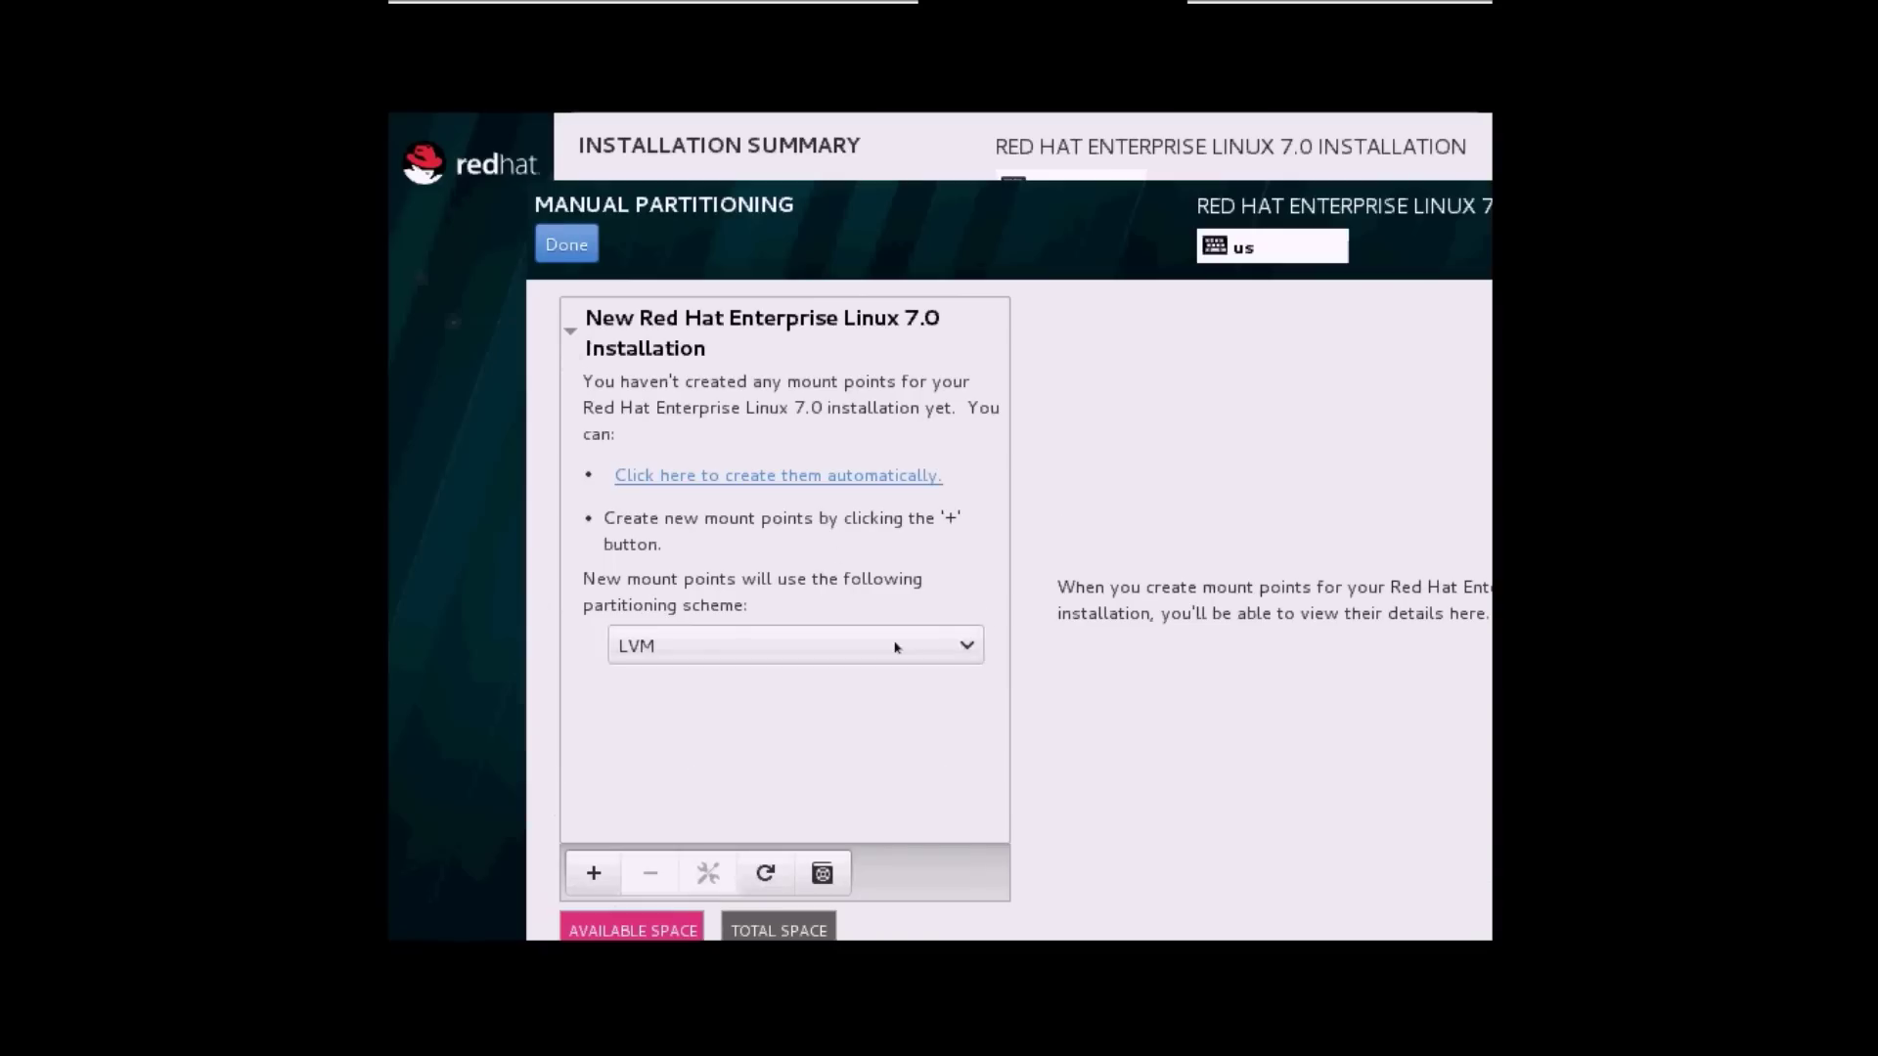
Use the Standard Partition scheme and add a 4G swap partition.
click(894, 645)
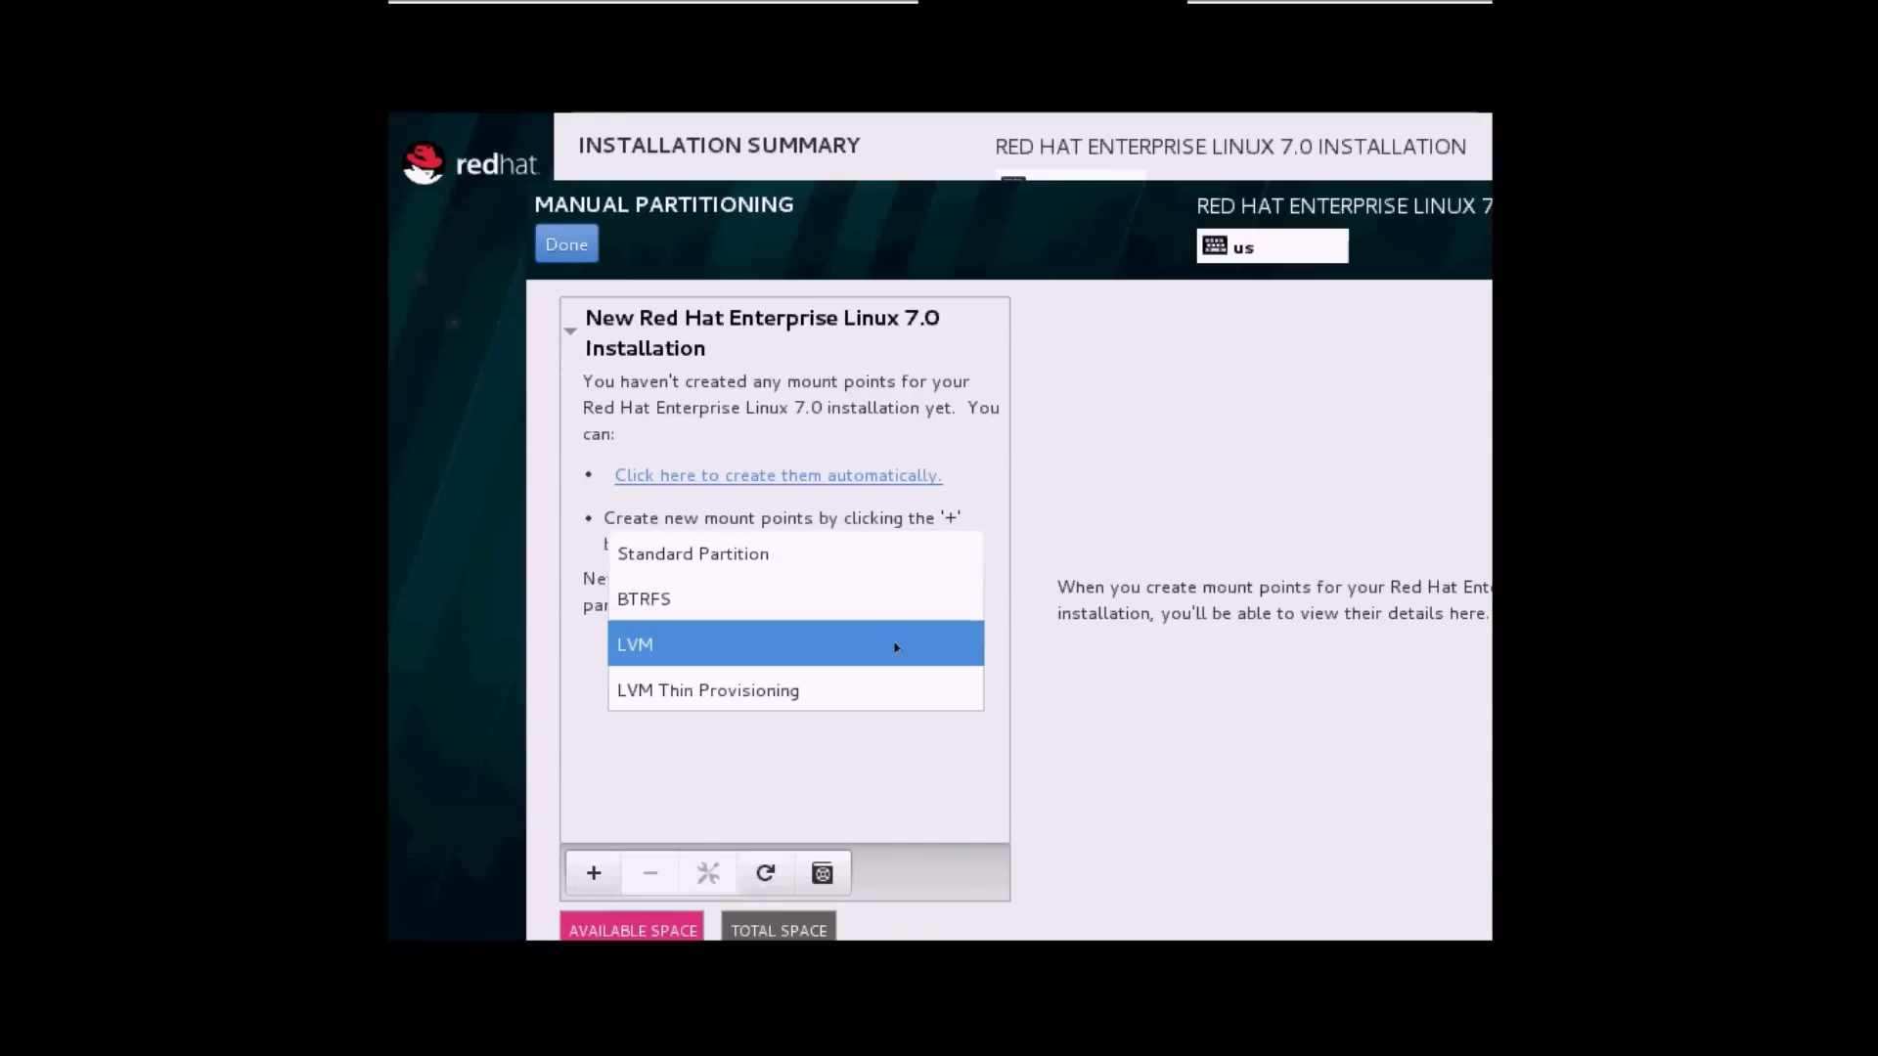
click(812, 554)
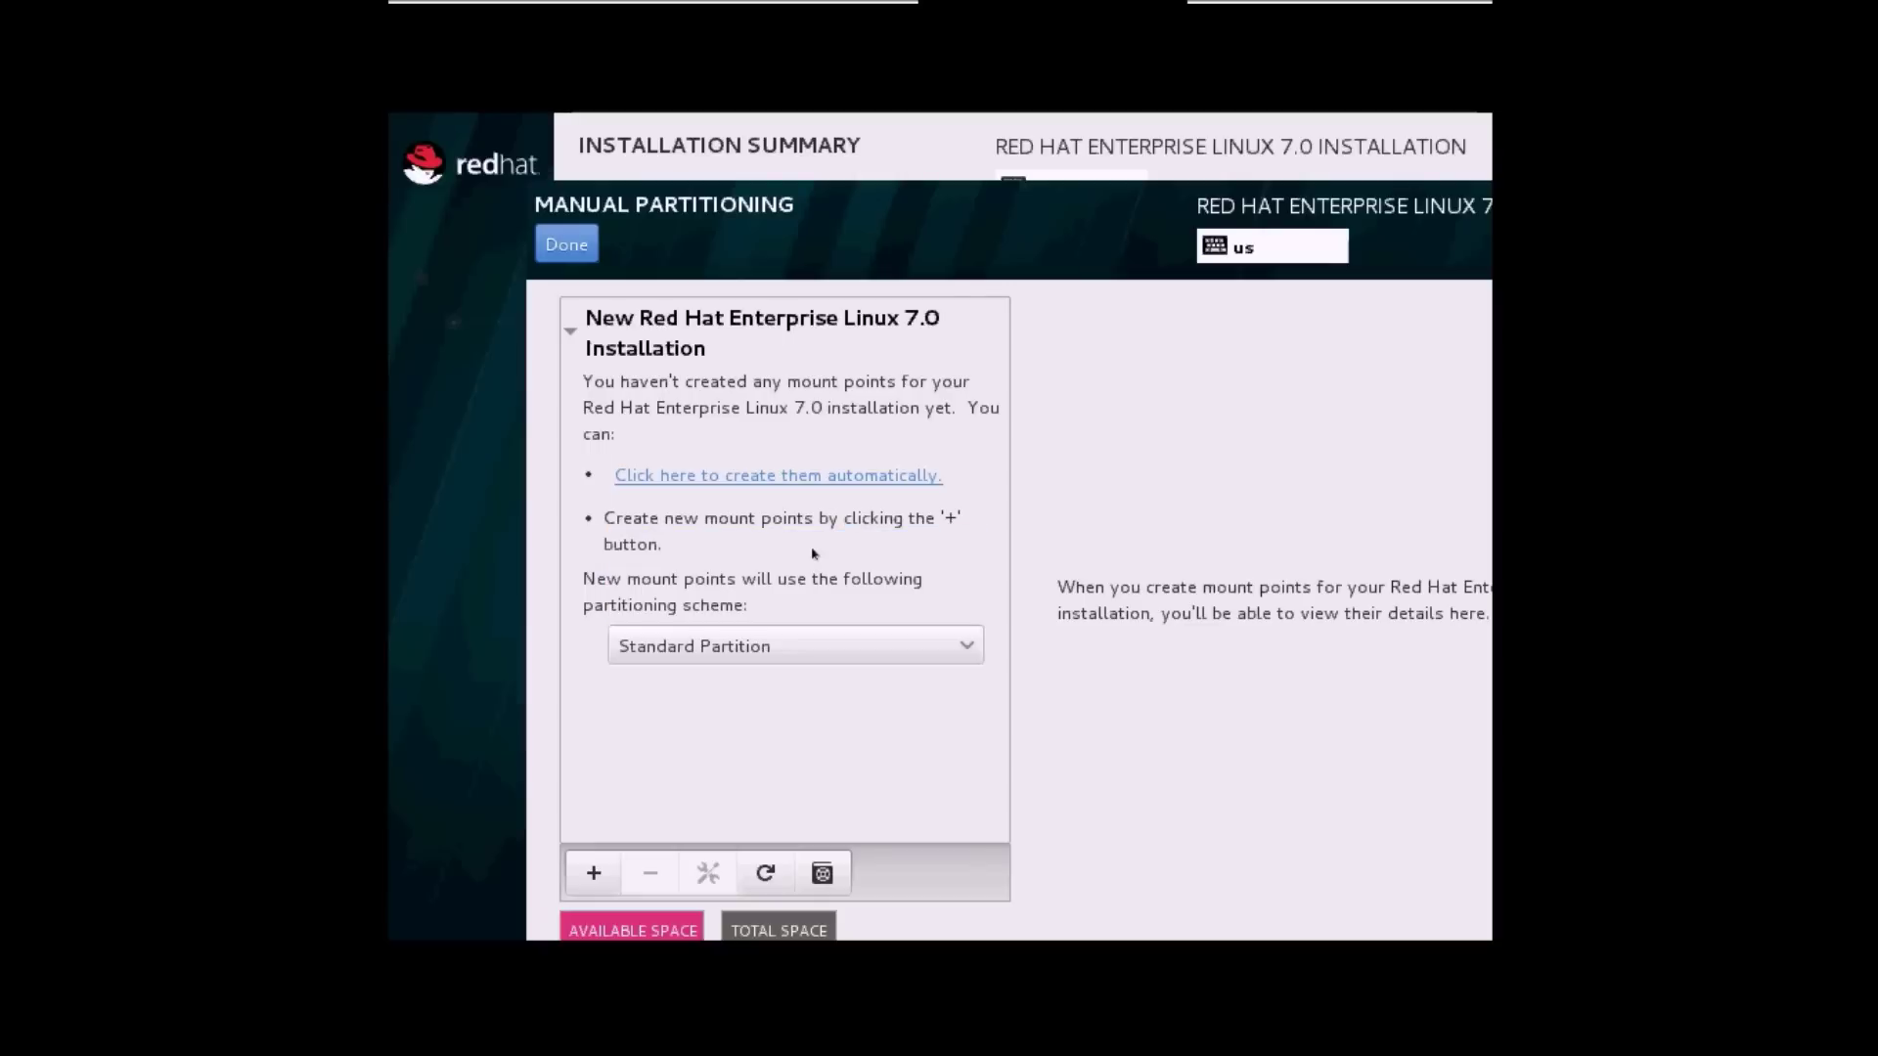
click(590, 874)
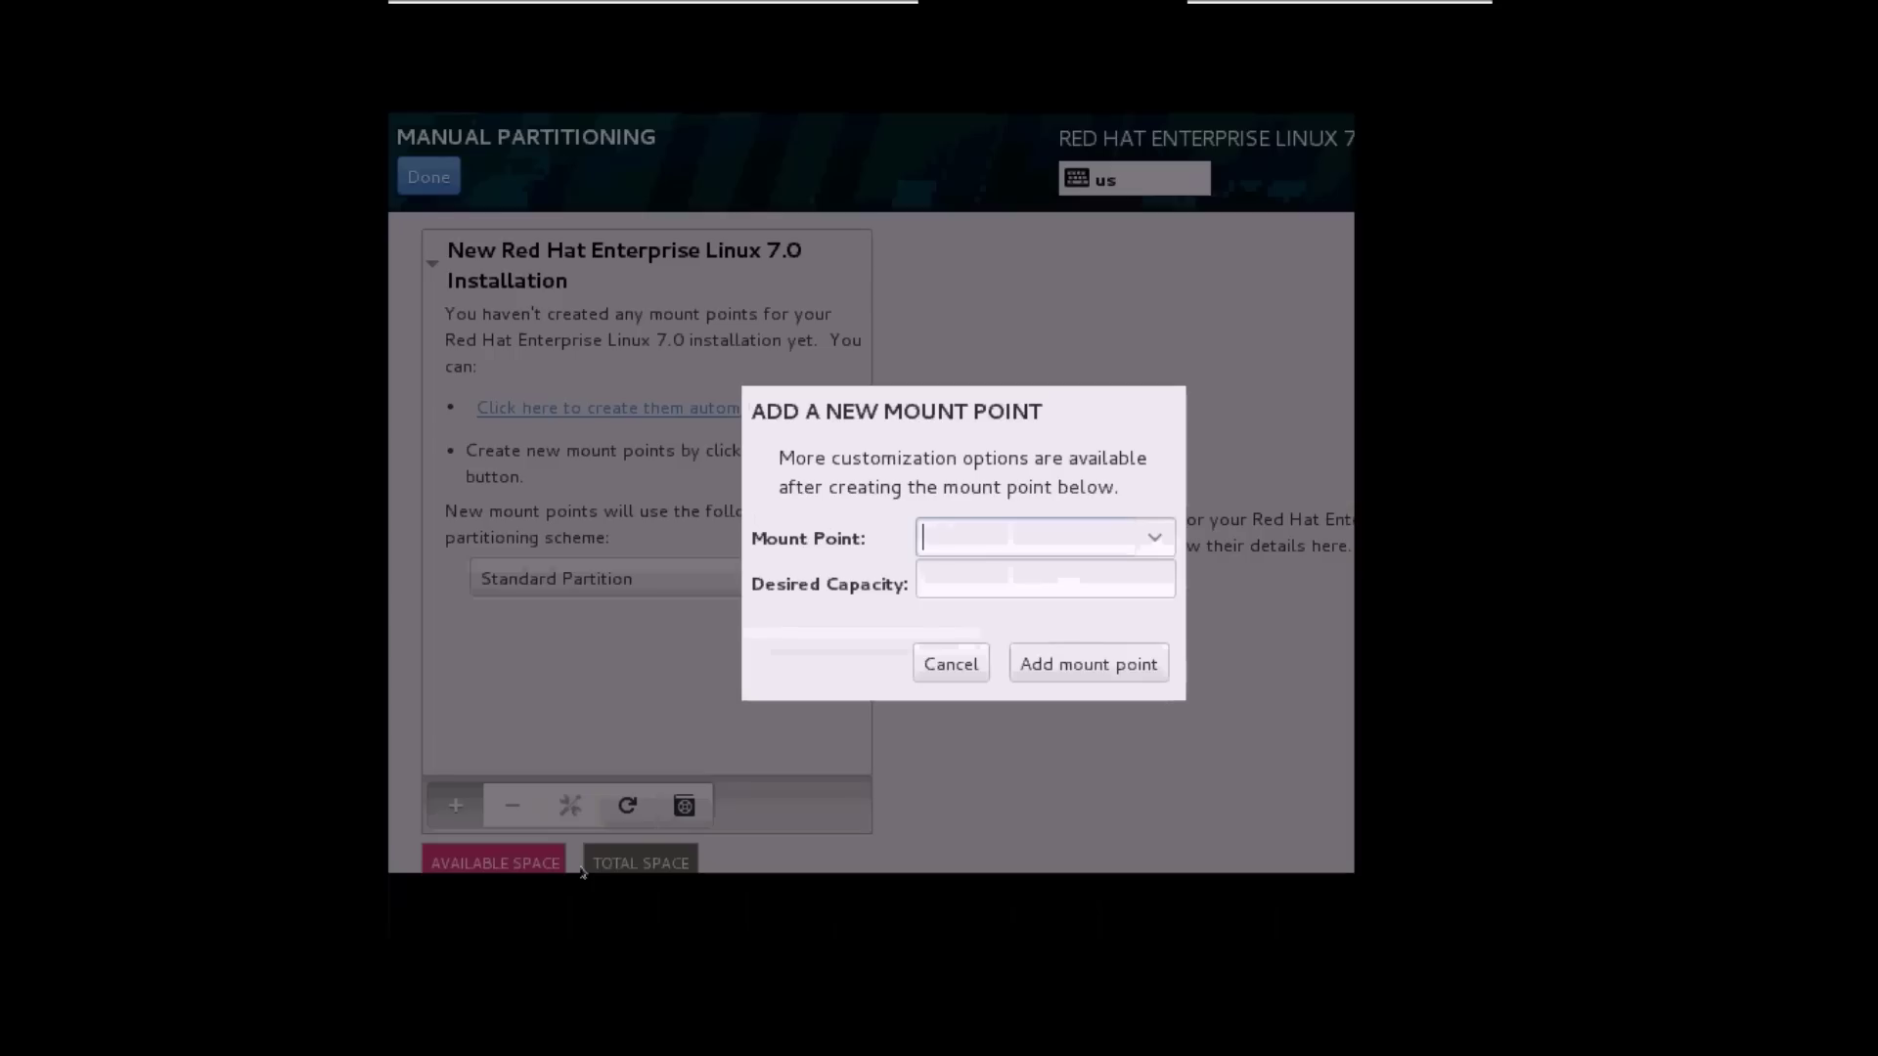
click(1153, 538)
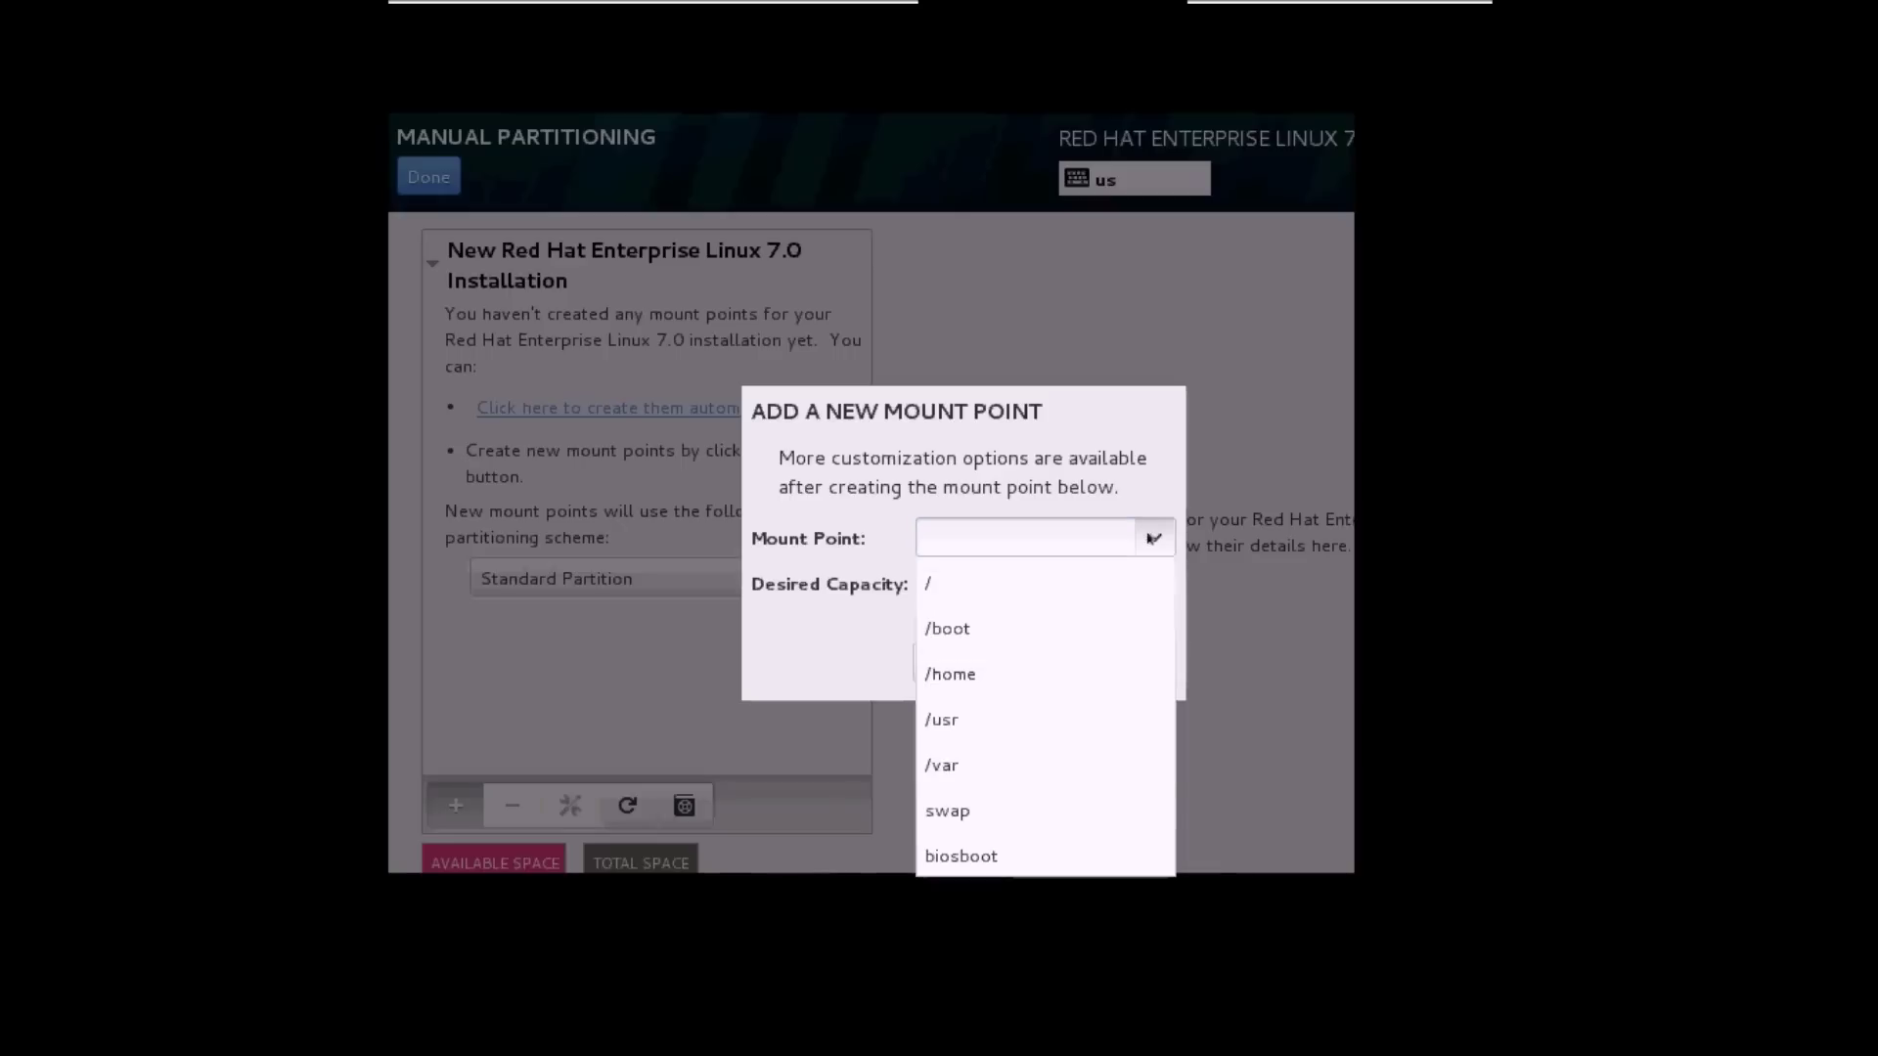
click(1032, 811)
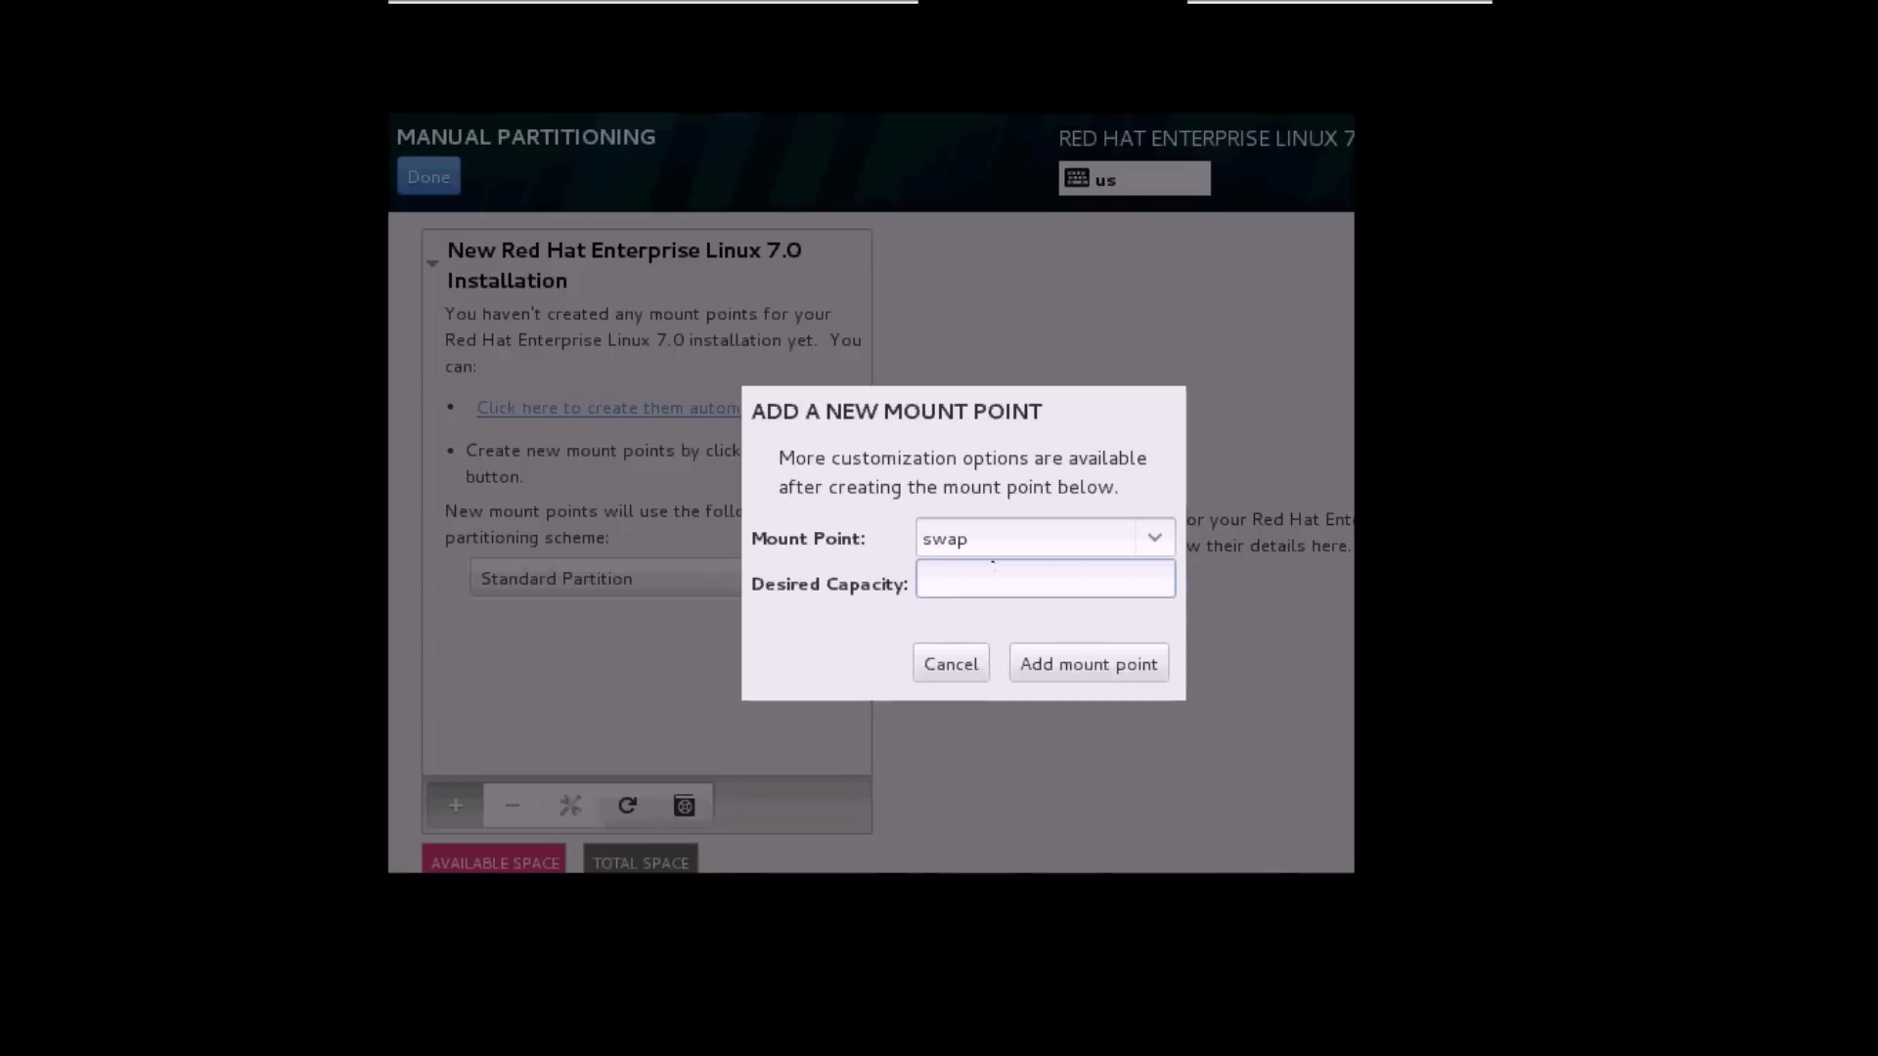
text(4G)
click(1034, 667)
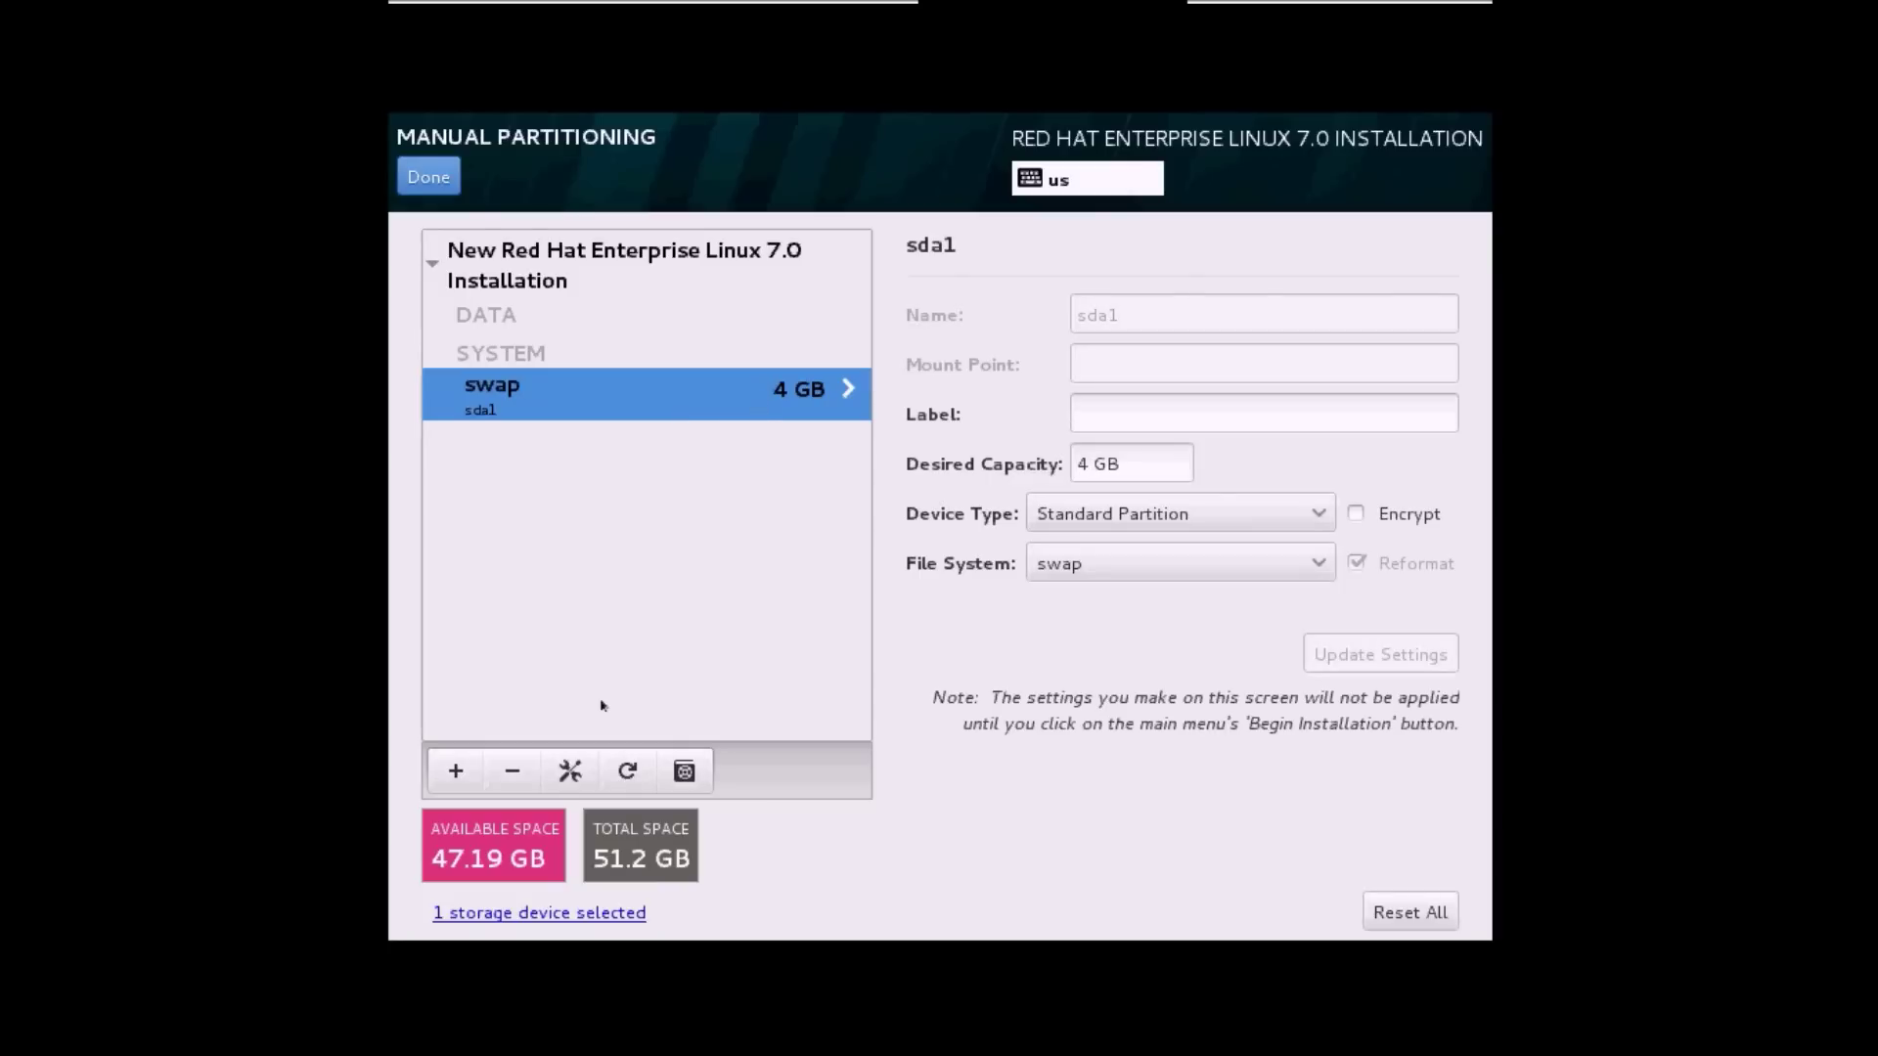
Add a 500M /boot mount point.
click(458, 771)
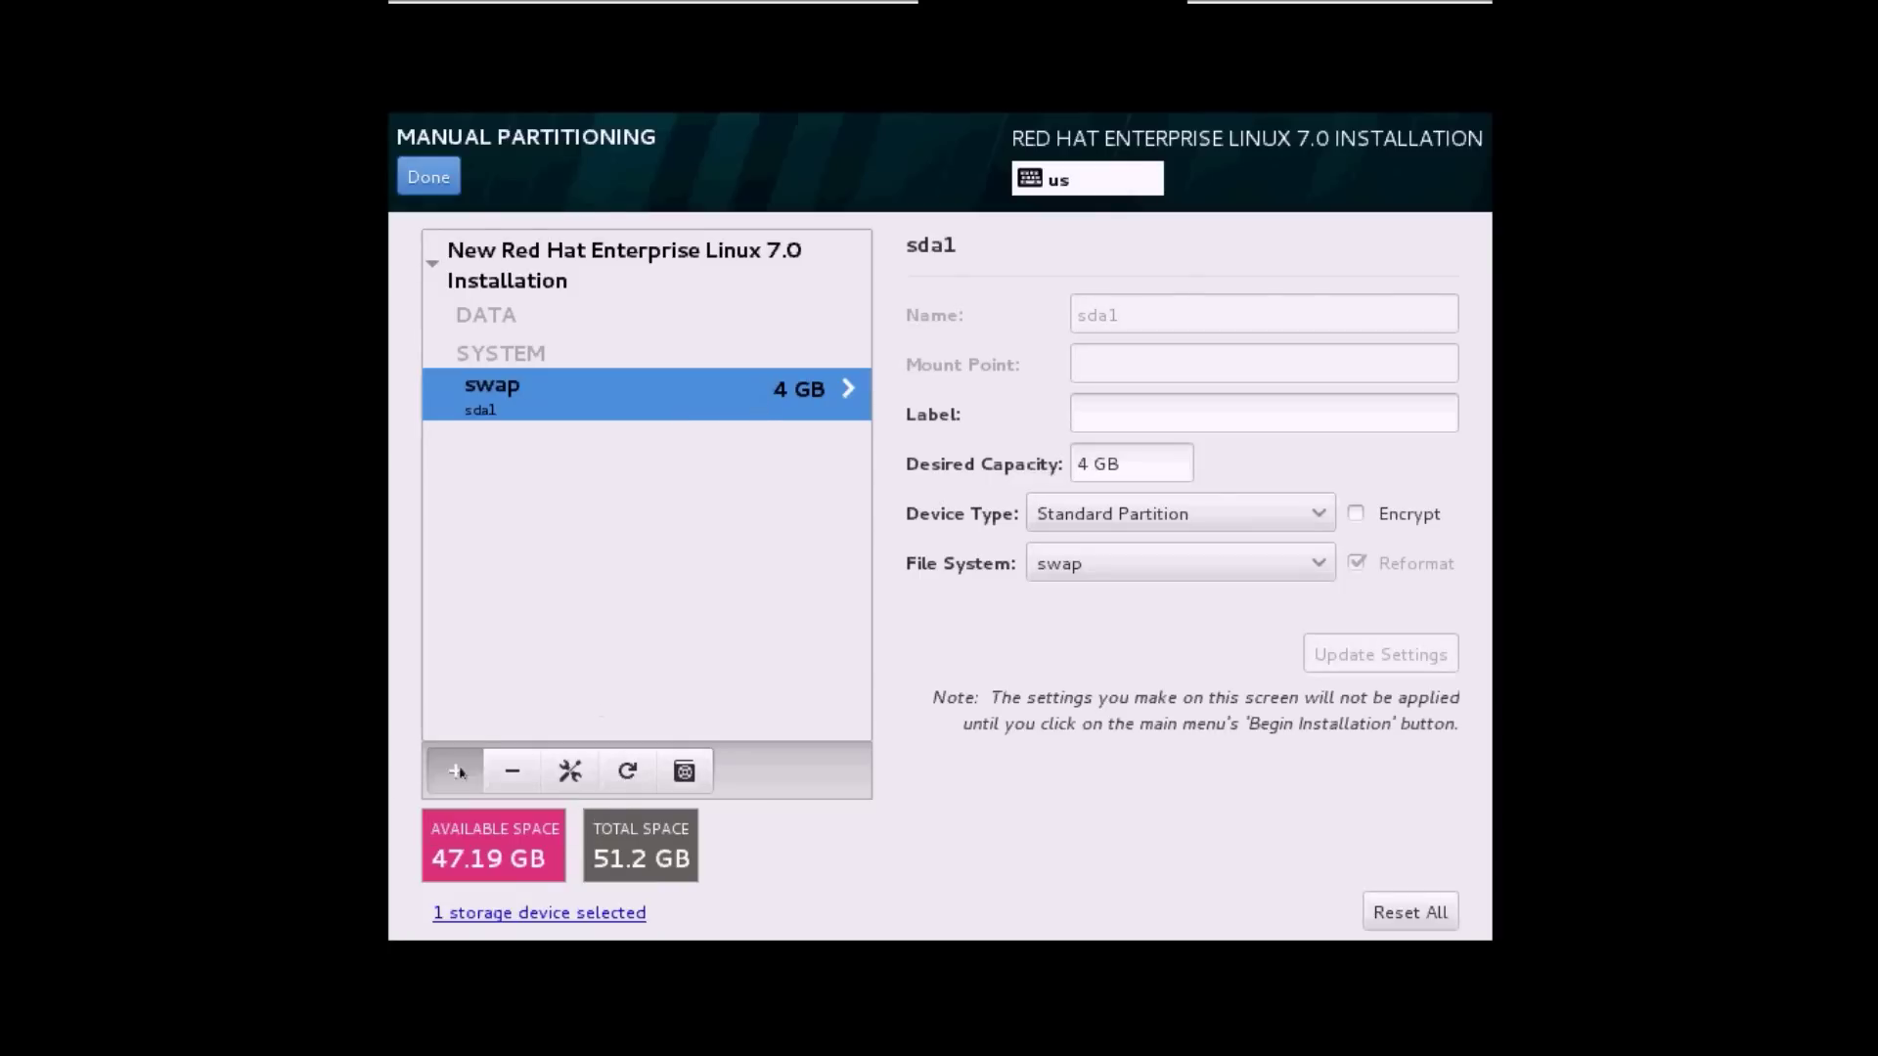
click(1129, 523)
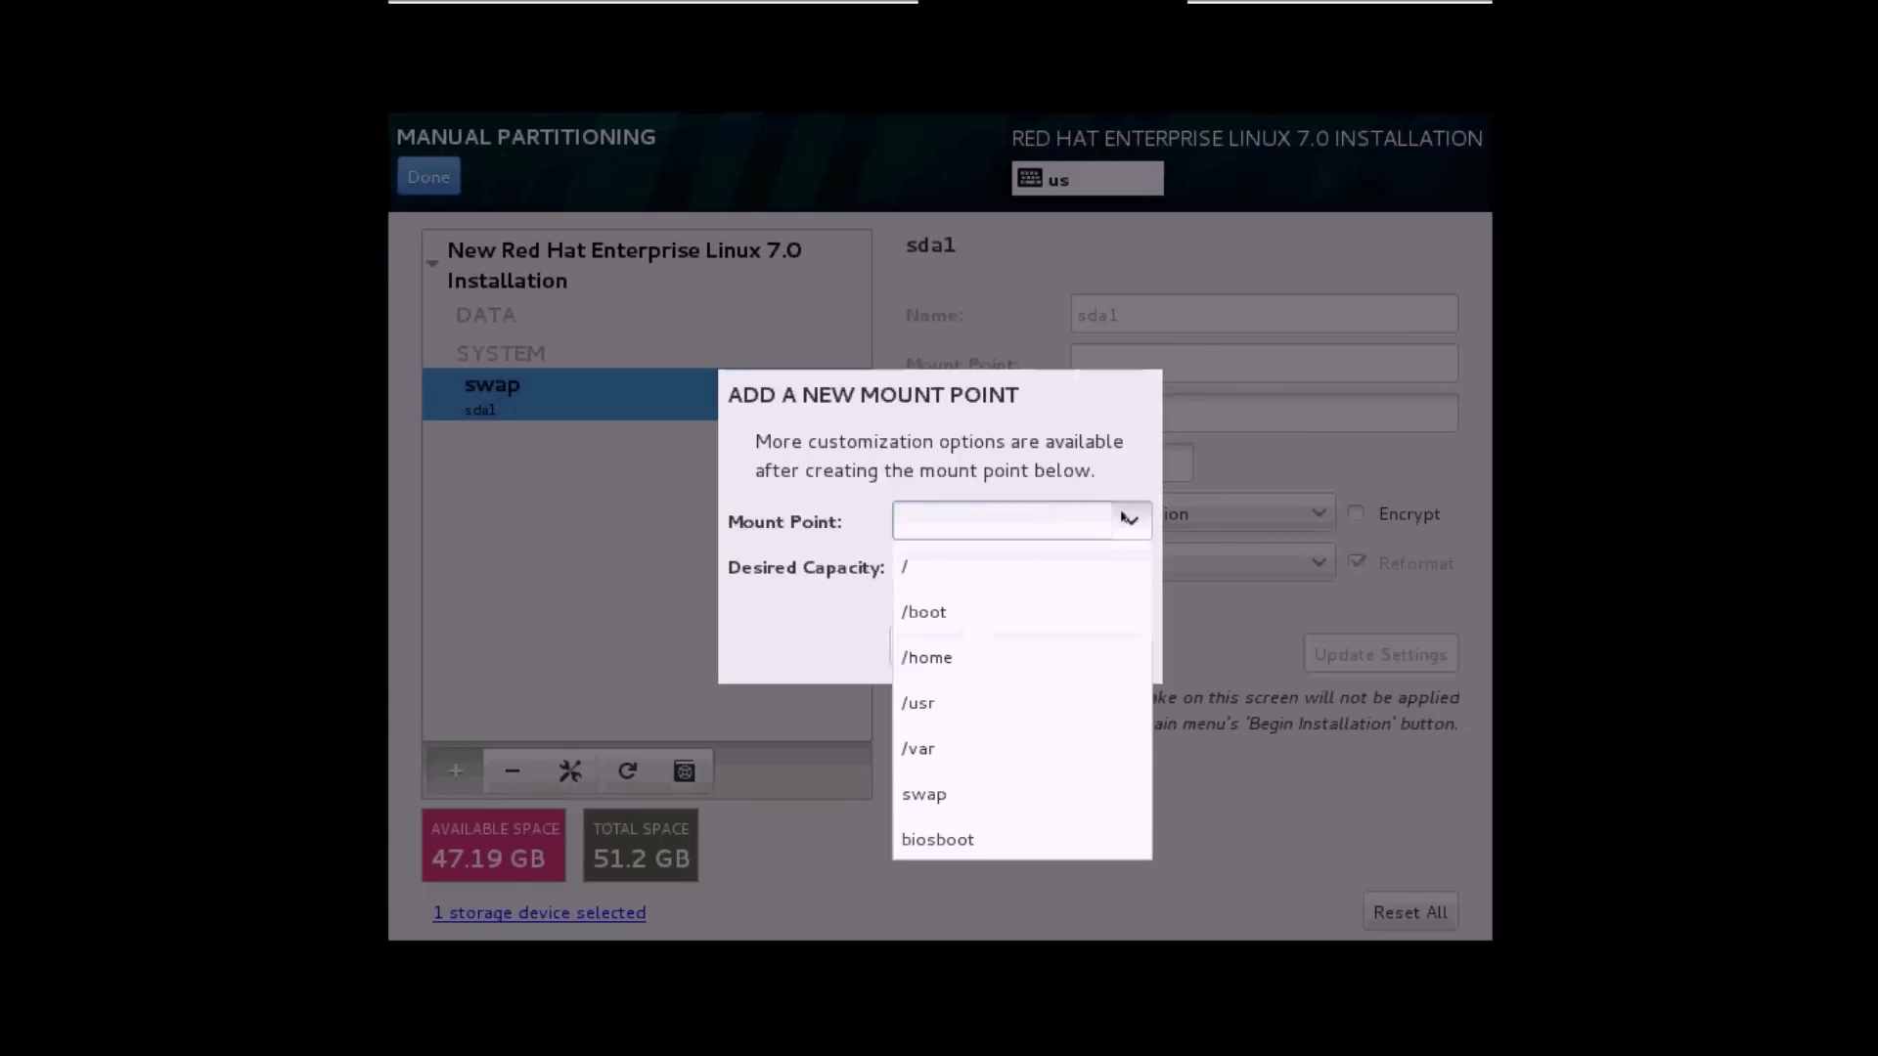
click(1034, 614)
click(958, 555)
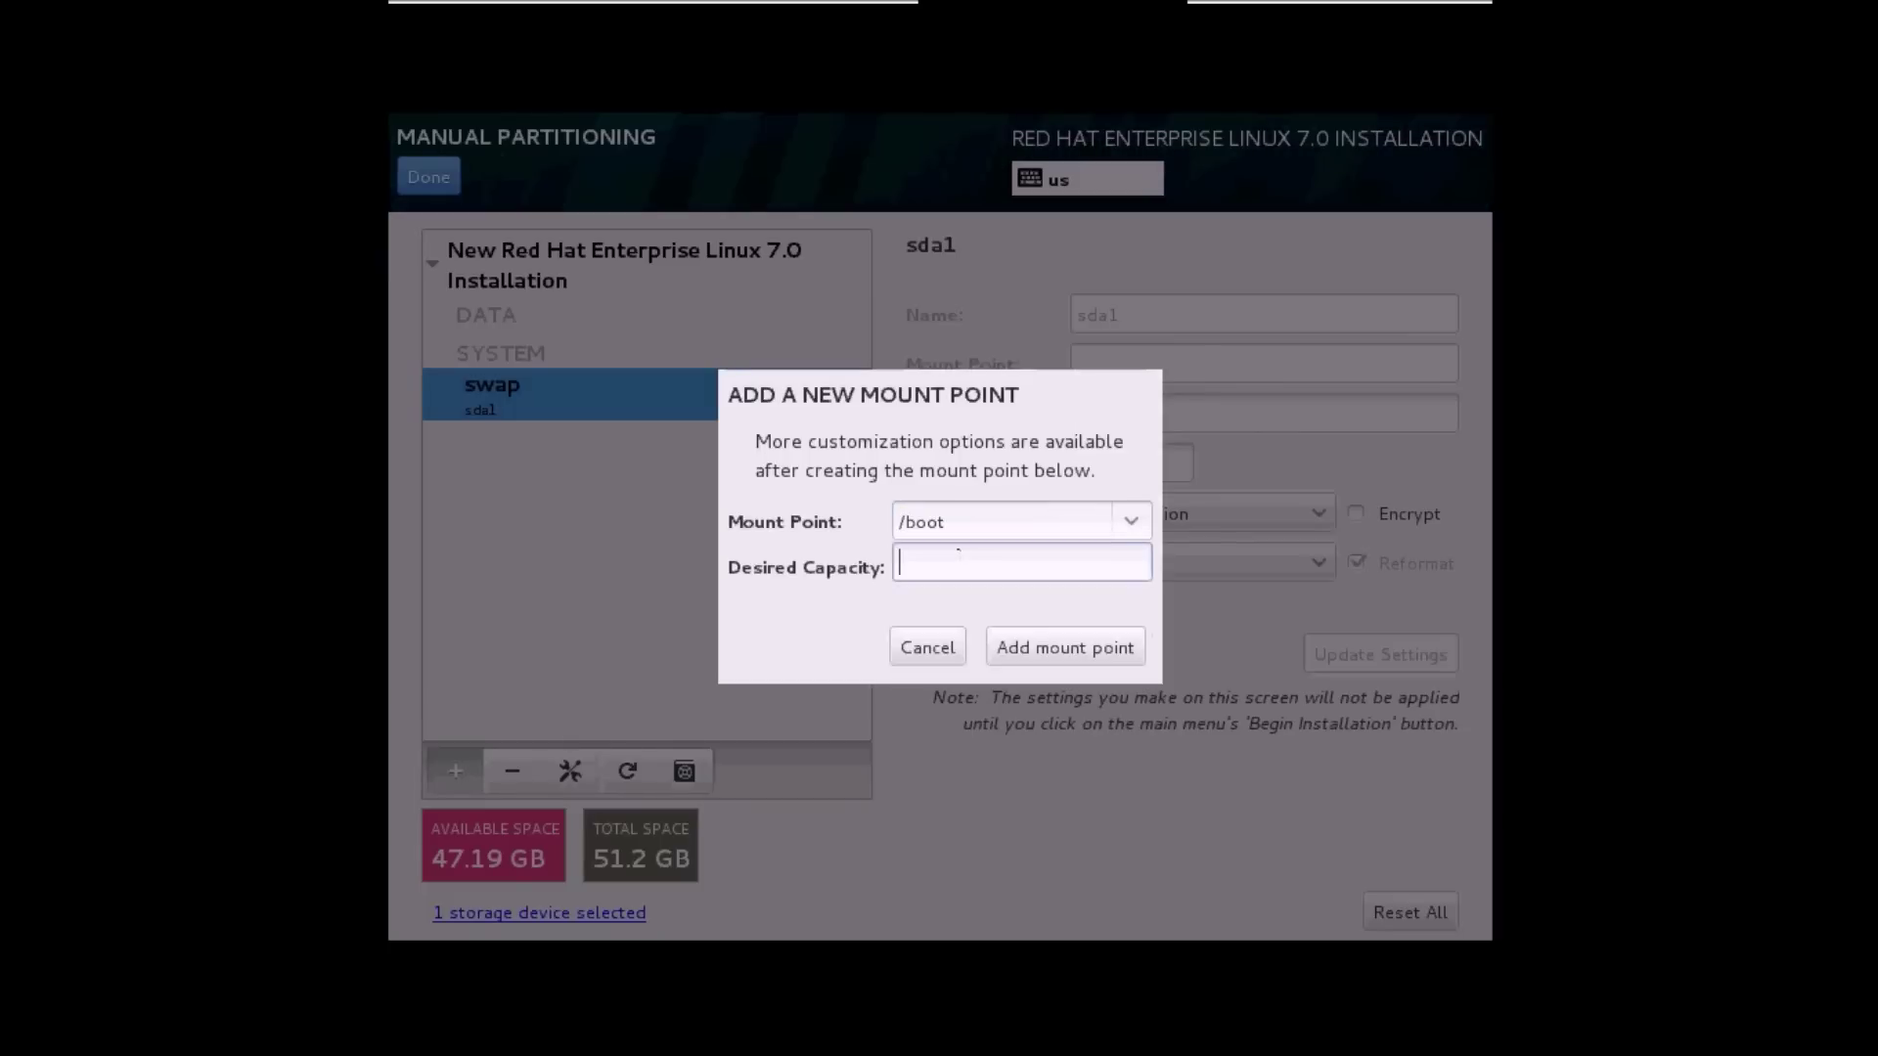
text(500M)
click(1027, 643)
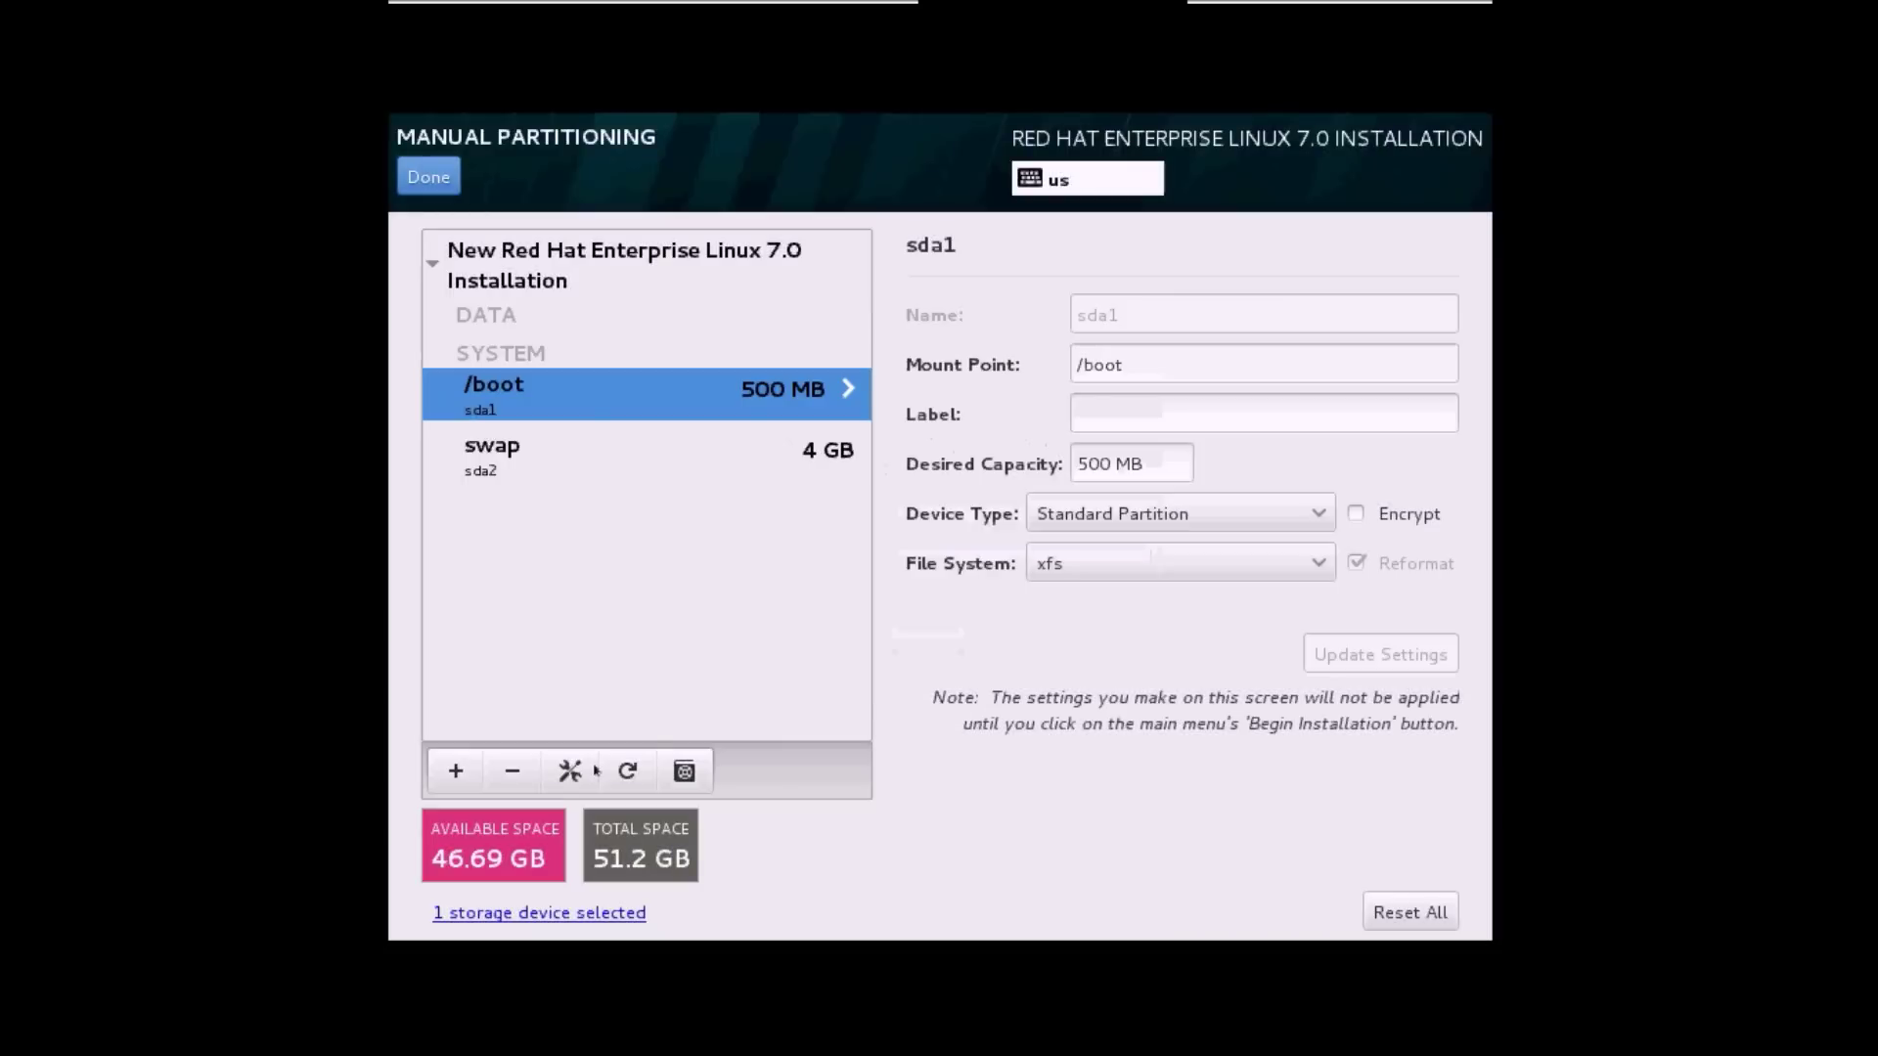
click(440, 771)
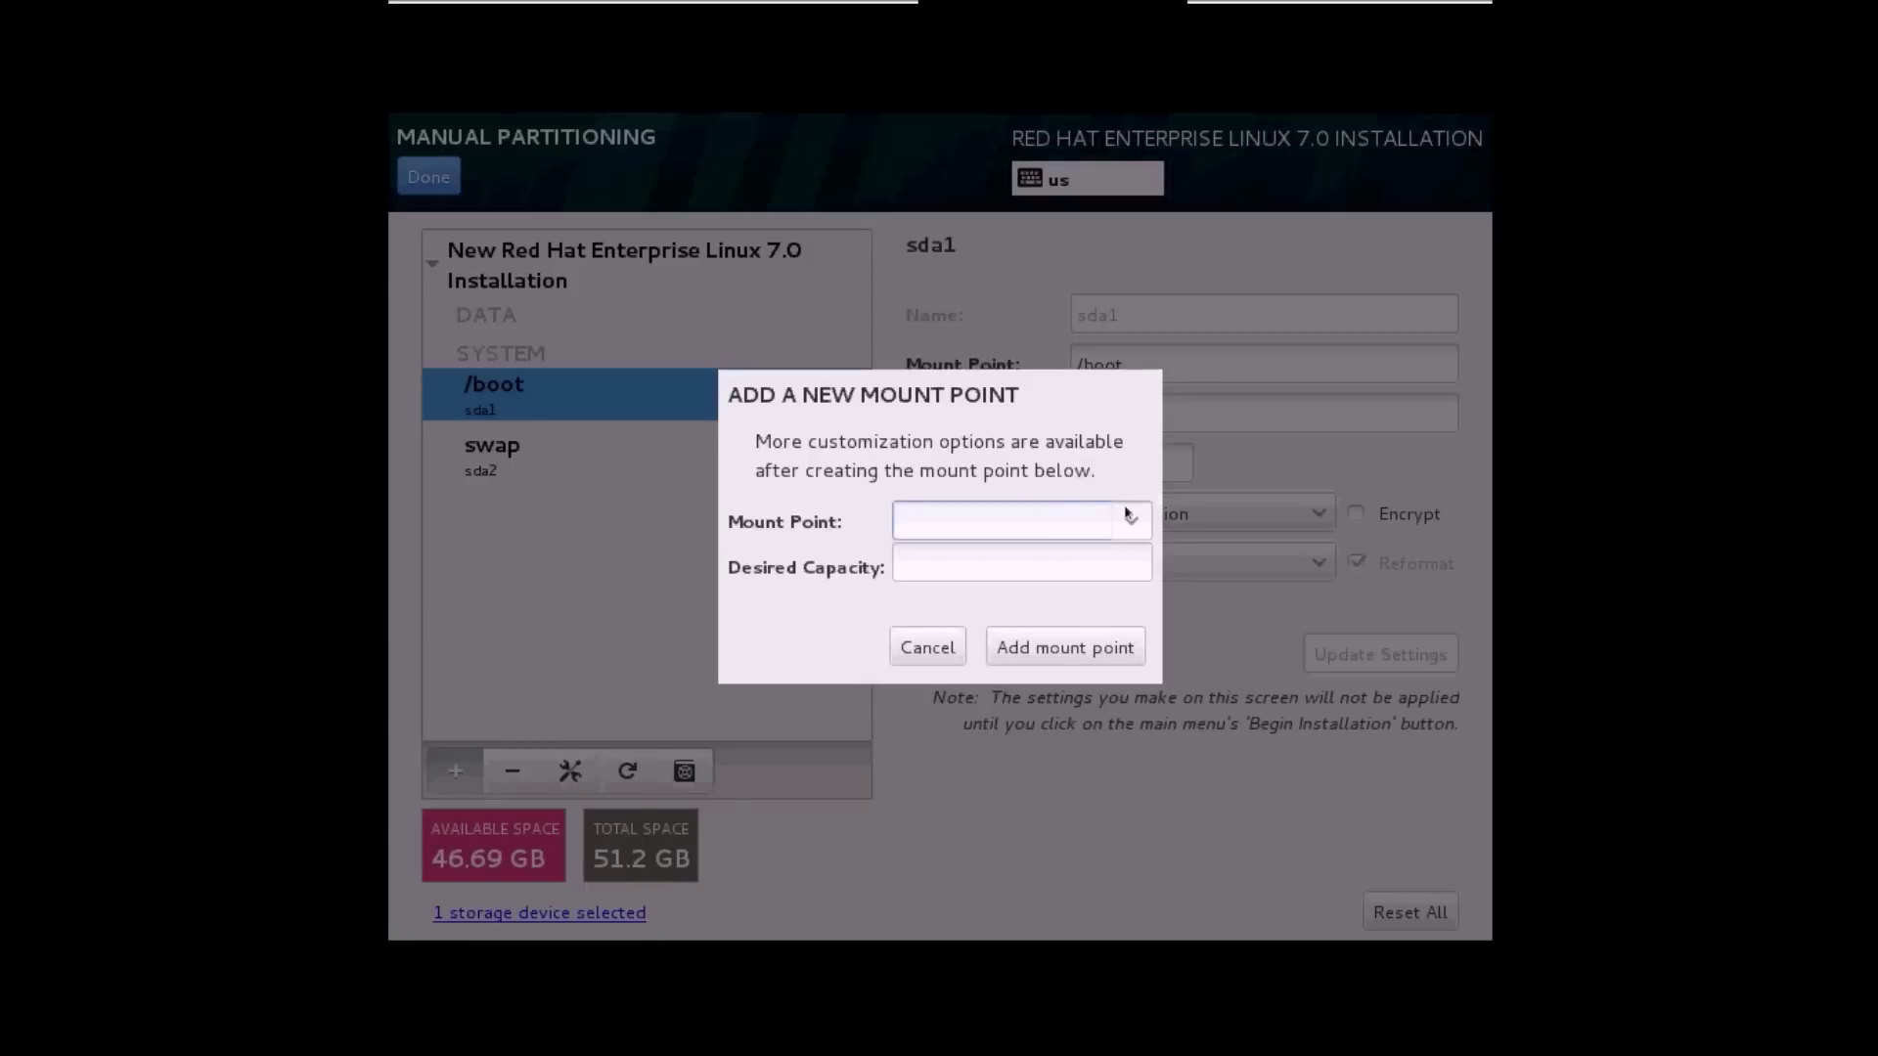
Add the / root mount point with 30G capacity.
click(1129, 518)
click(1042, 570)
click(975, 555)
text(30G)
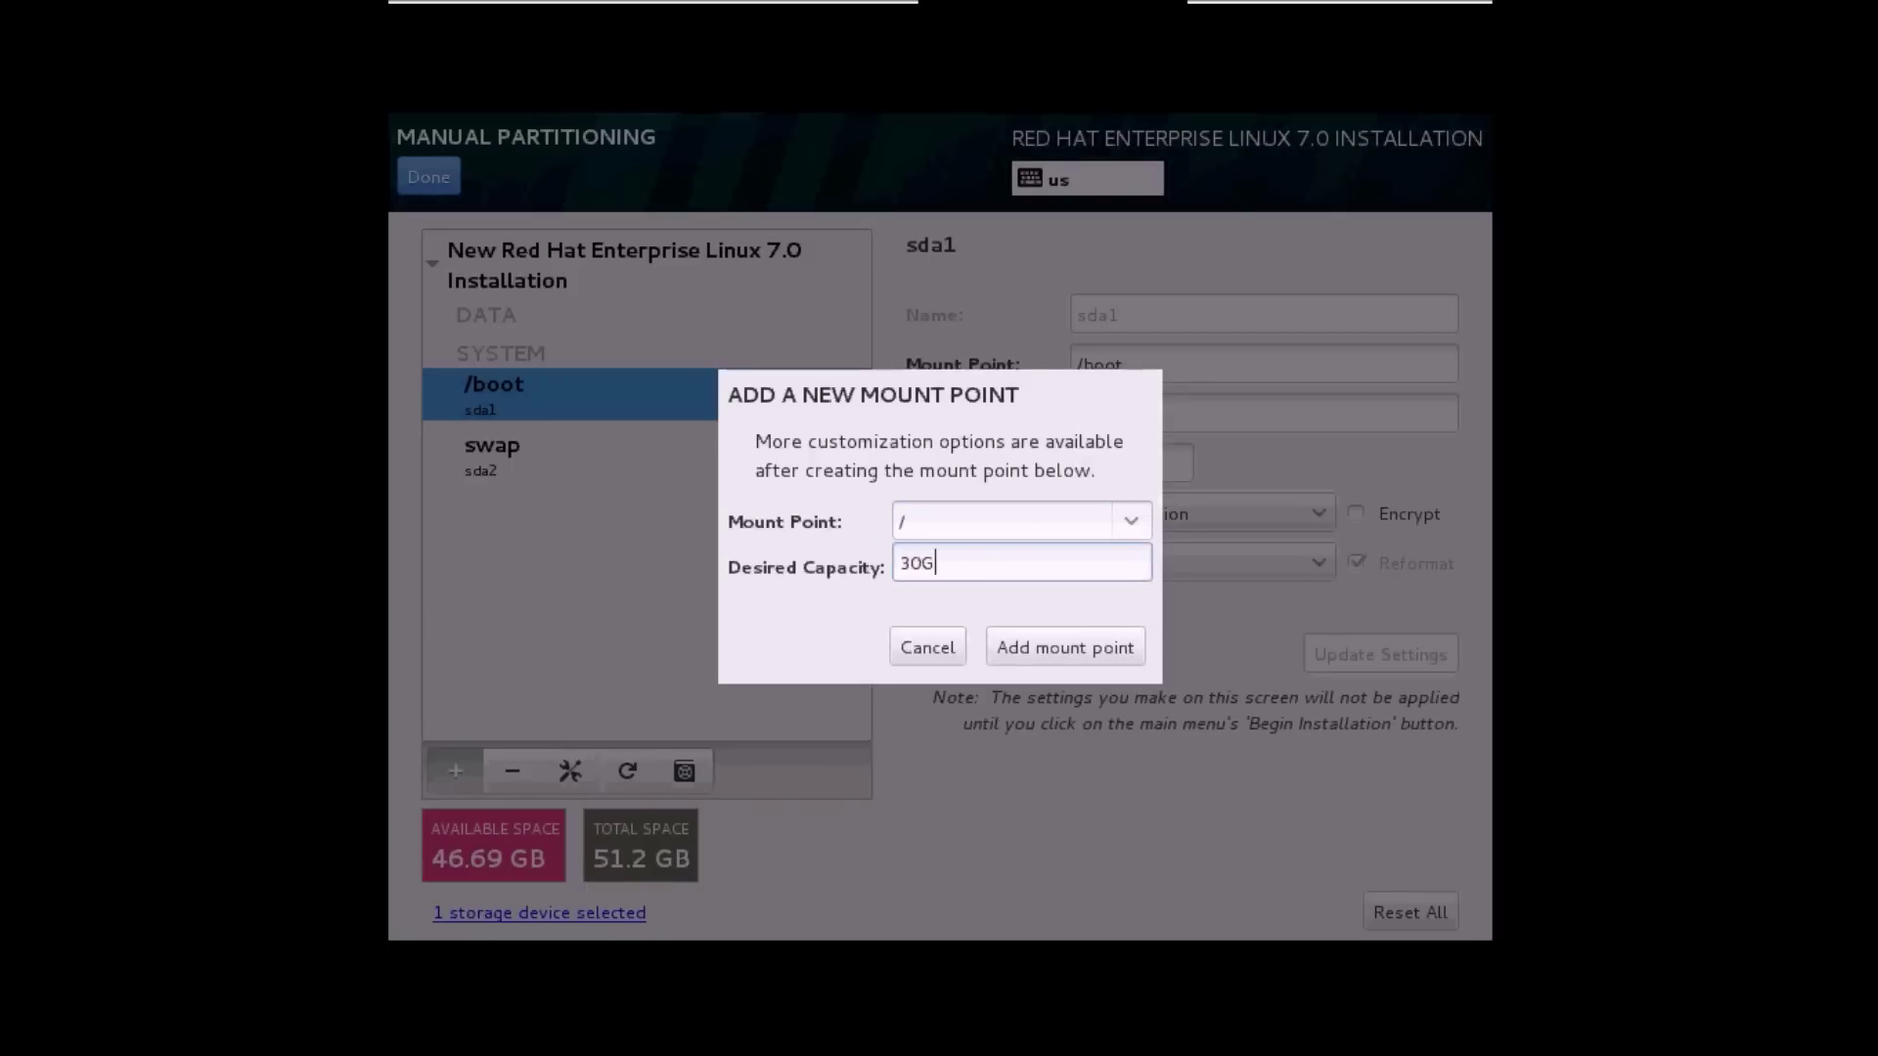
click(1039, 647)
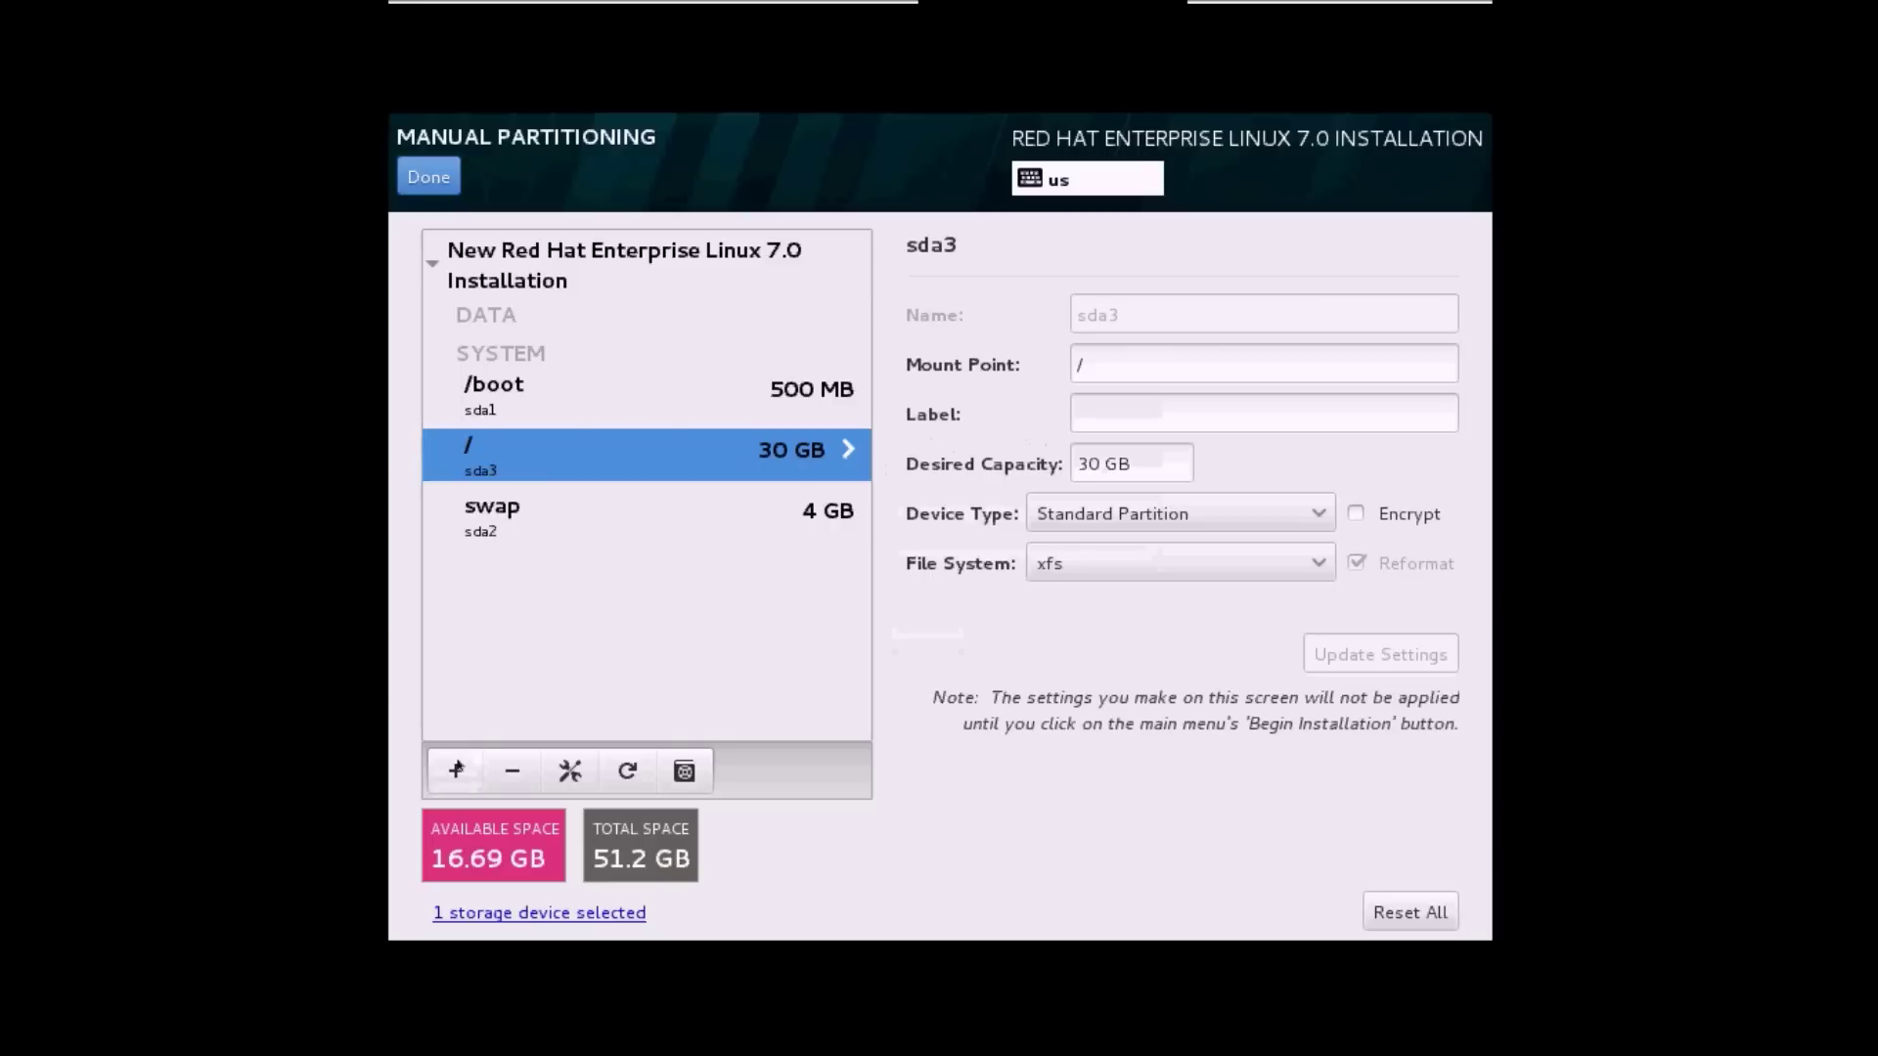
Add a 16.69G /home mount point, then finish and accept the partitioning changes.
click(456, 769)
click(1132, 523)
click(1007, 562)
click(1000, 551)
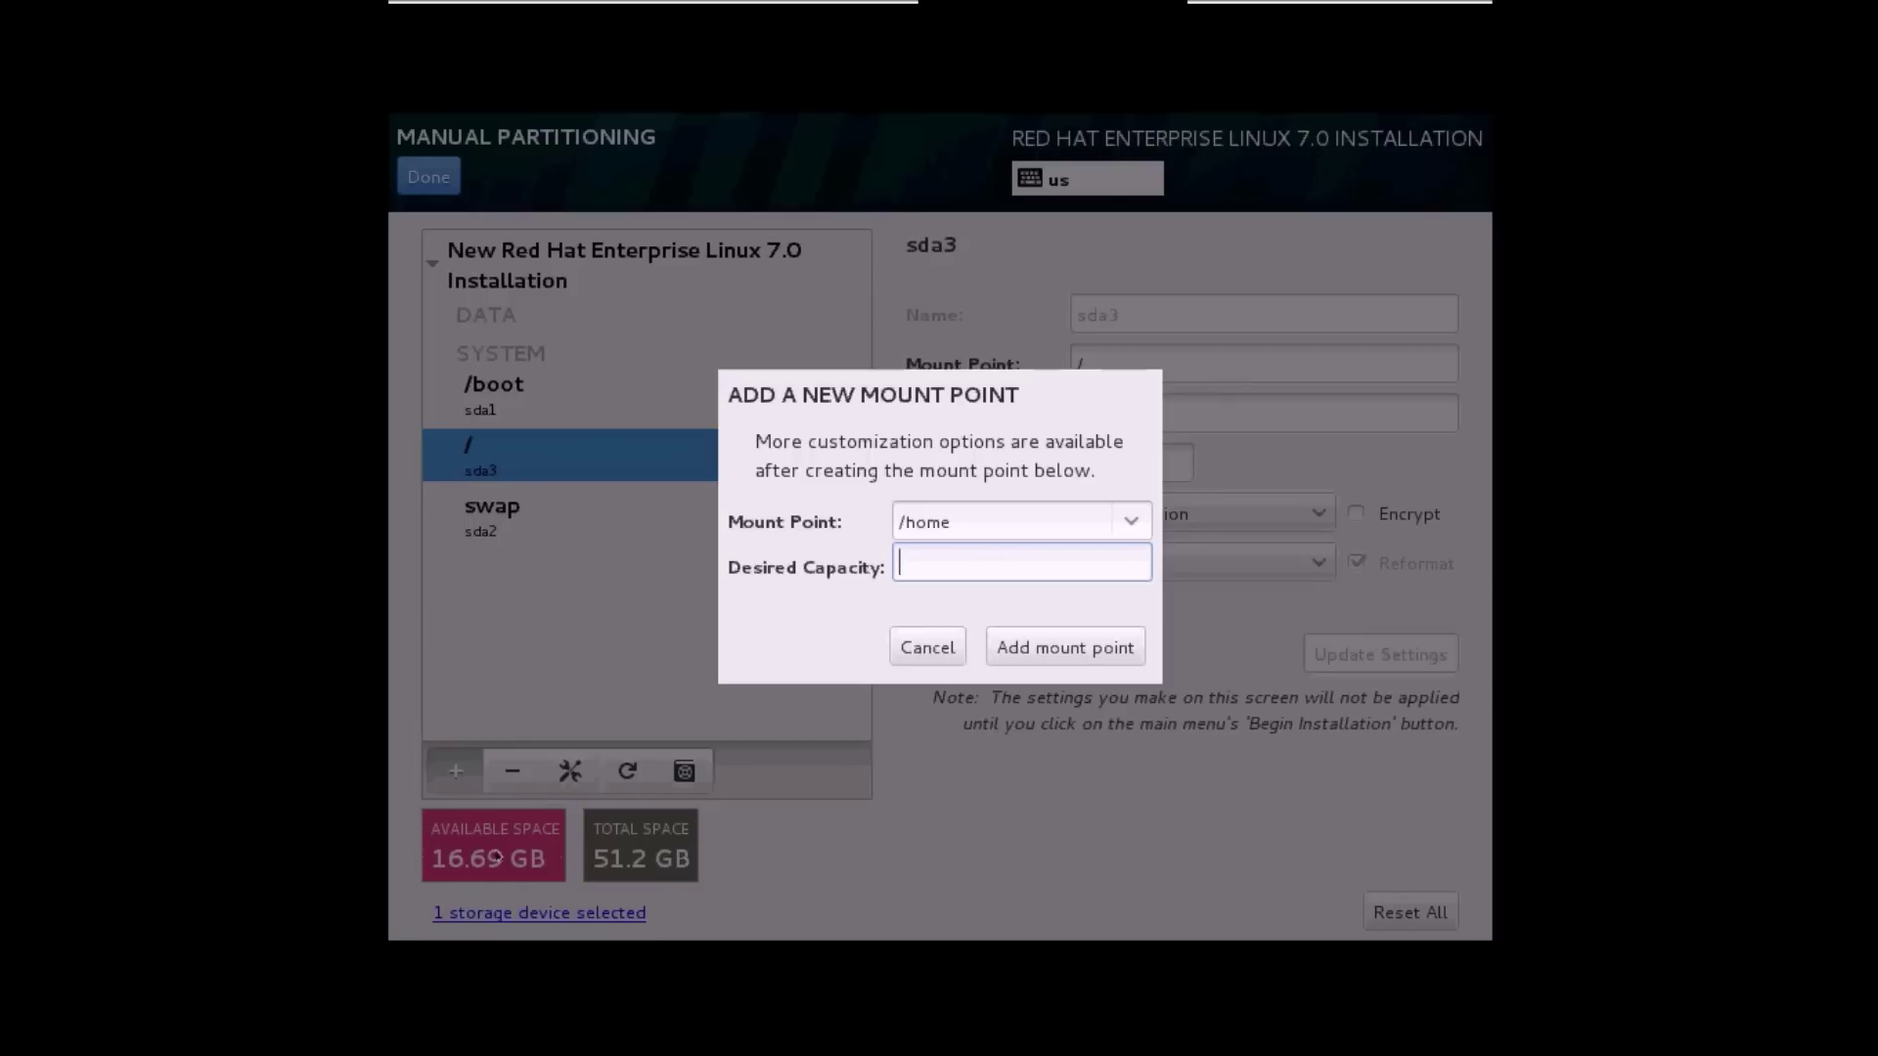
text(16.69G)
click(1063, 647)
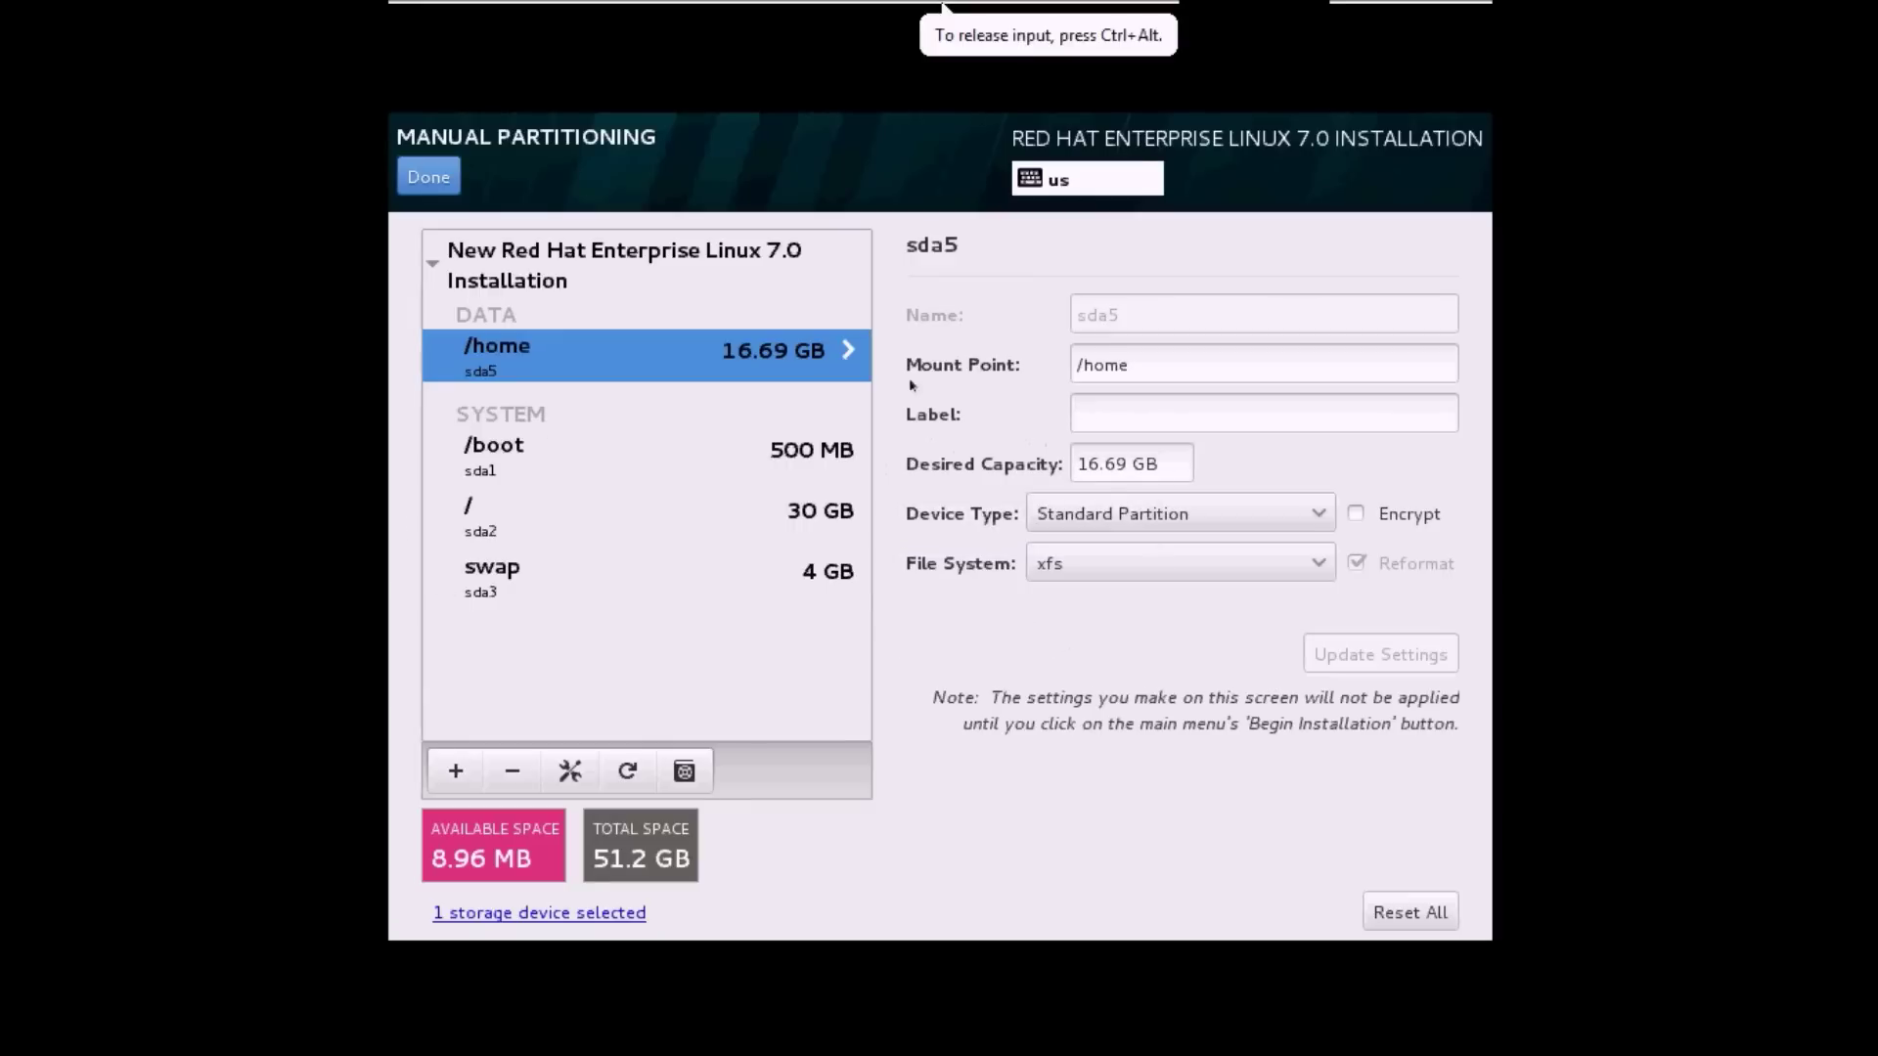
click(428, 177)
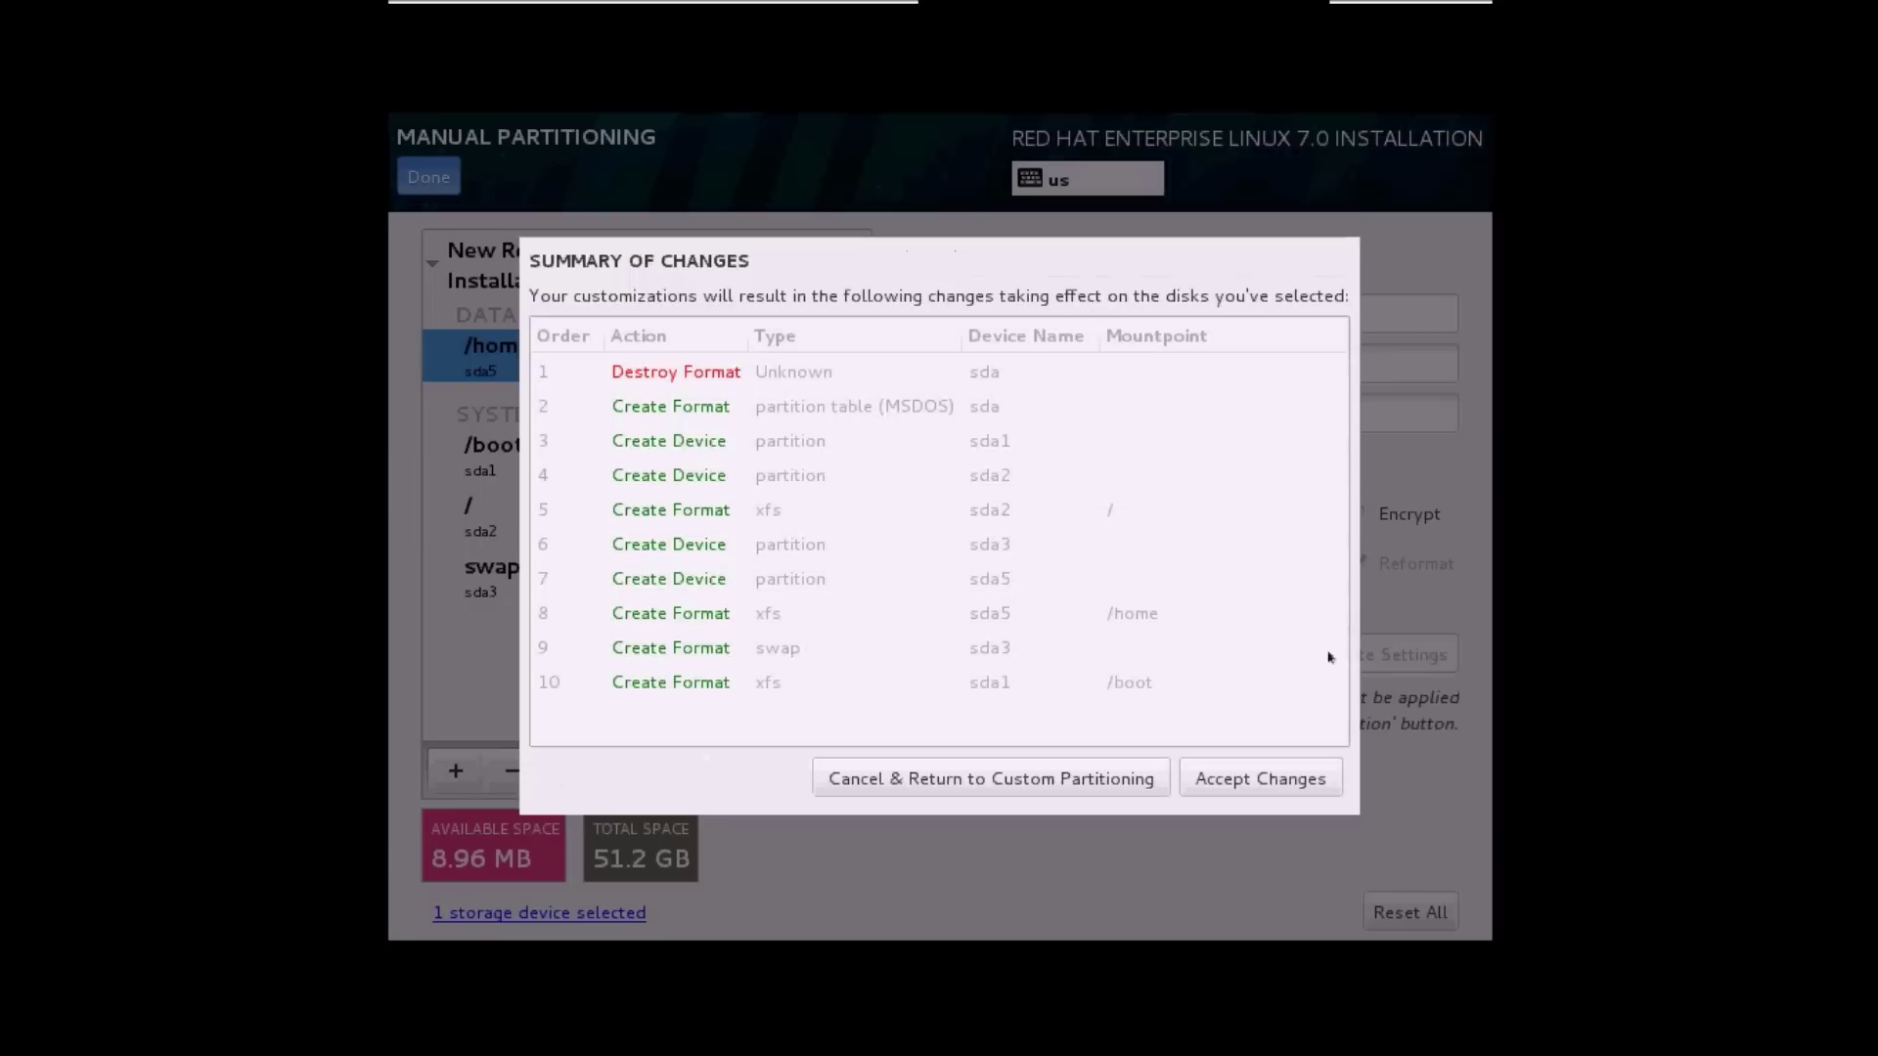
click(1261, 779)
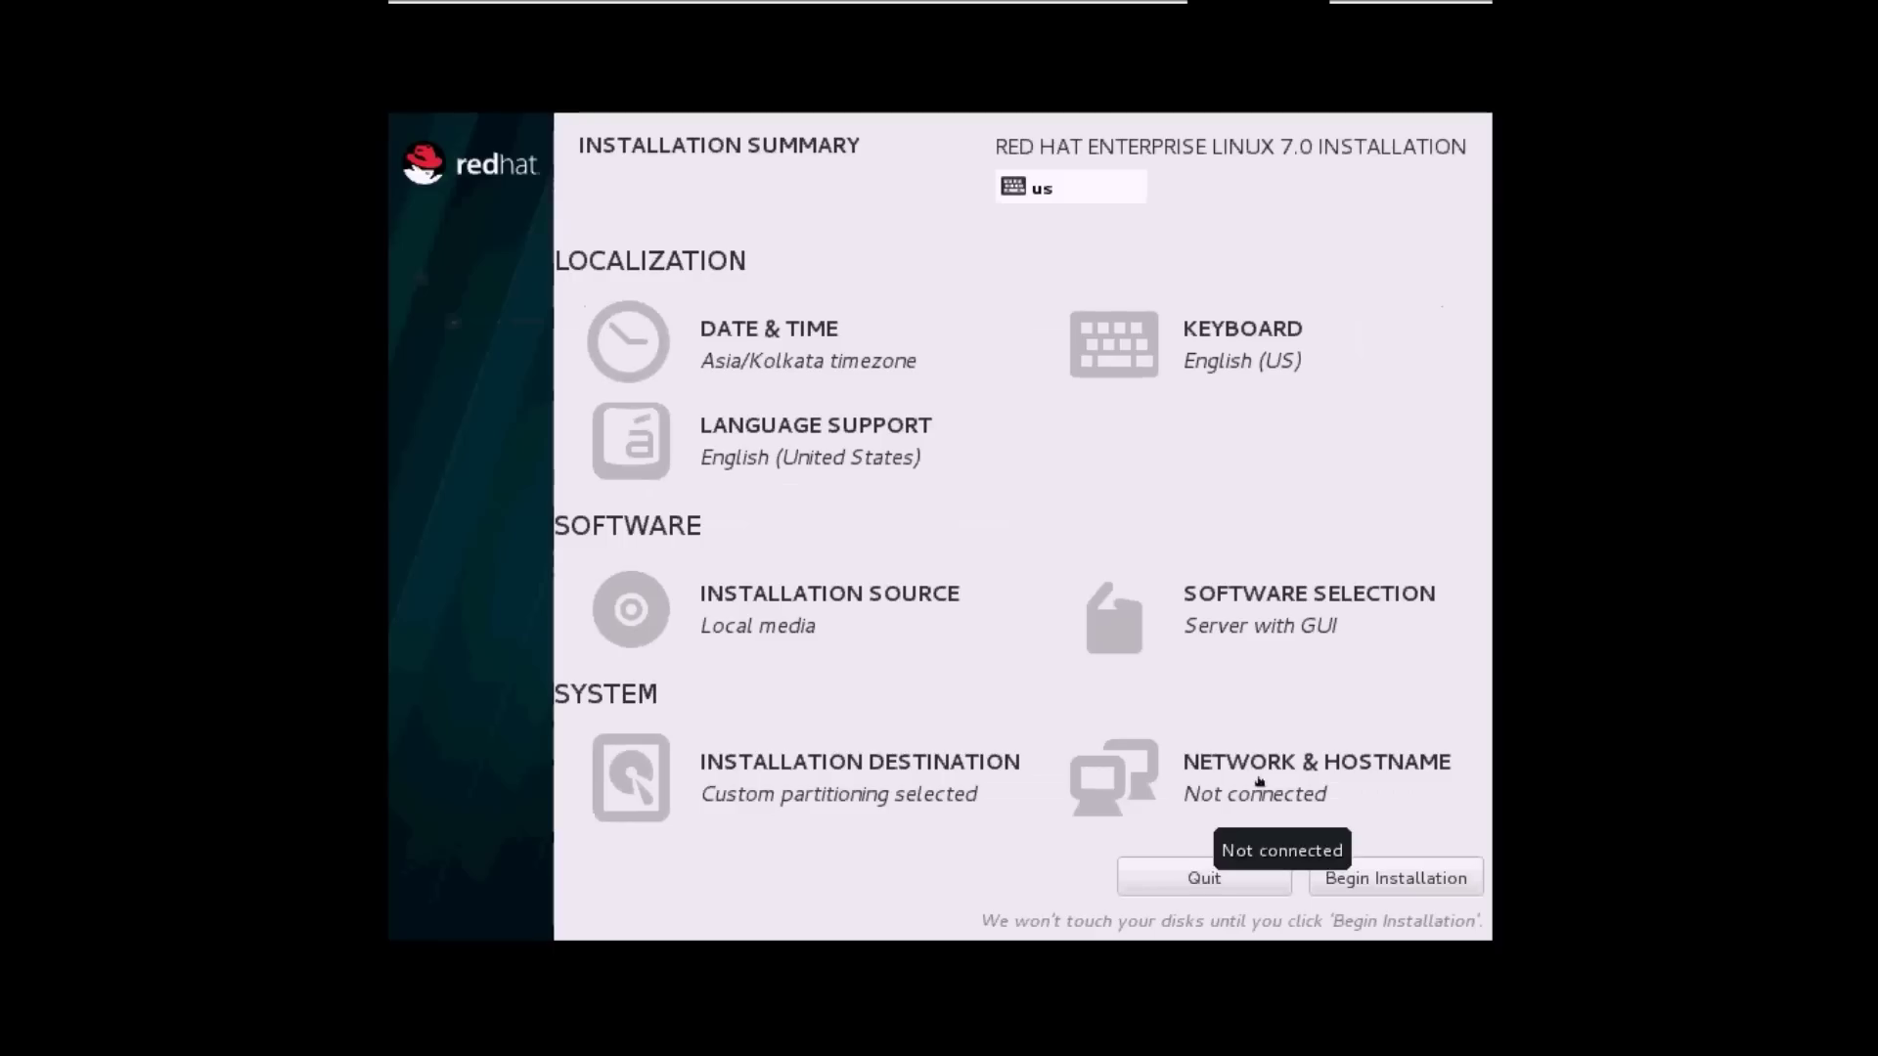
Turn the Ethernet connection ON in Network & Hostname.
click(1197, 772)
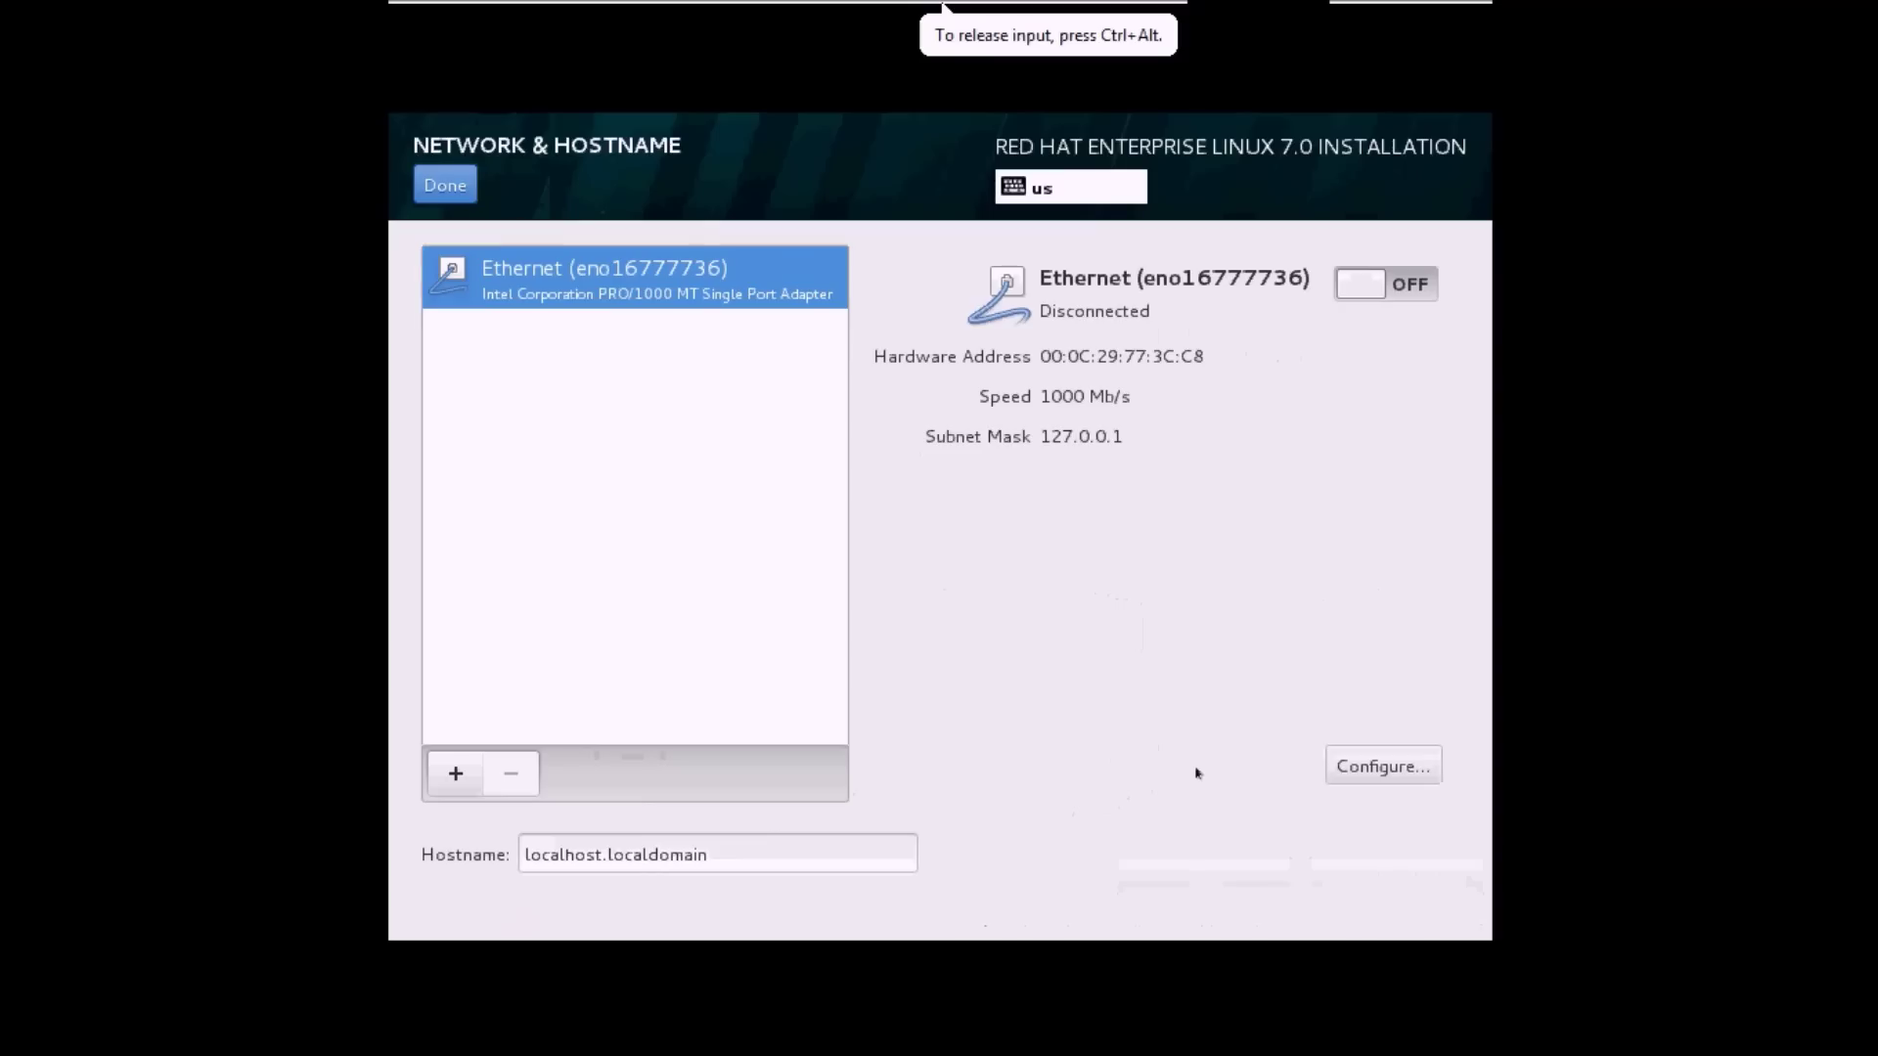
click(1382, 286)
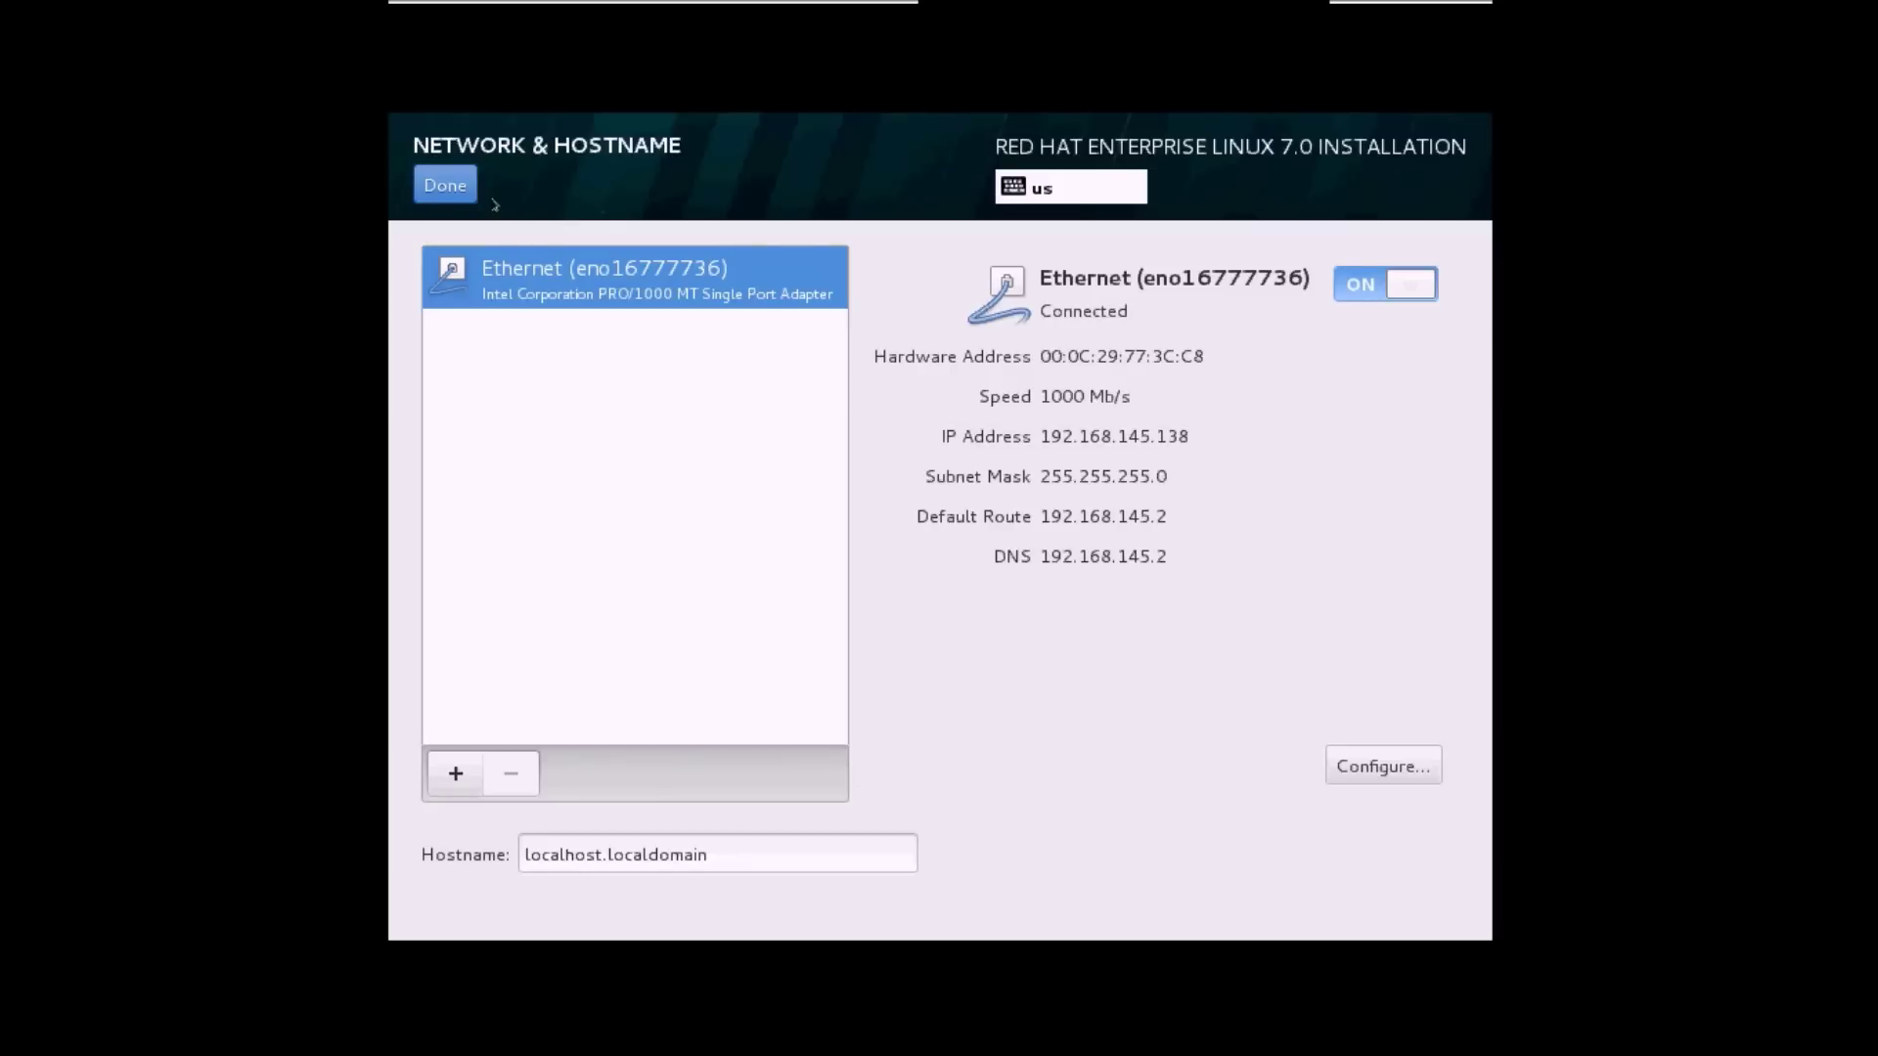
click(448, 187)
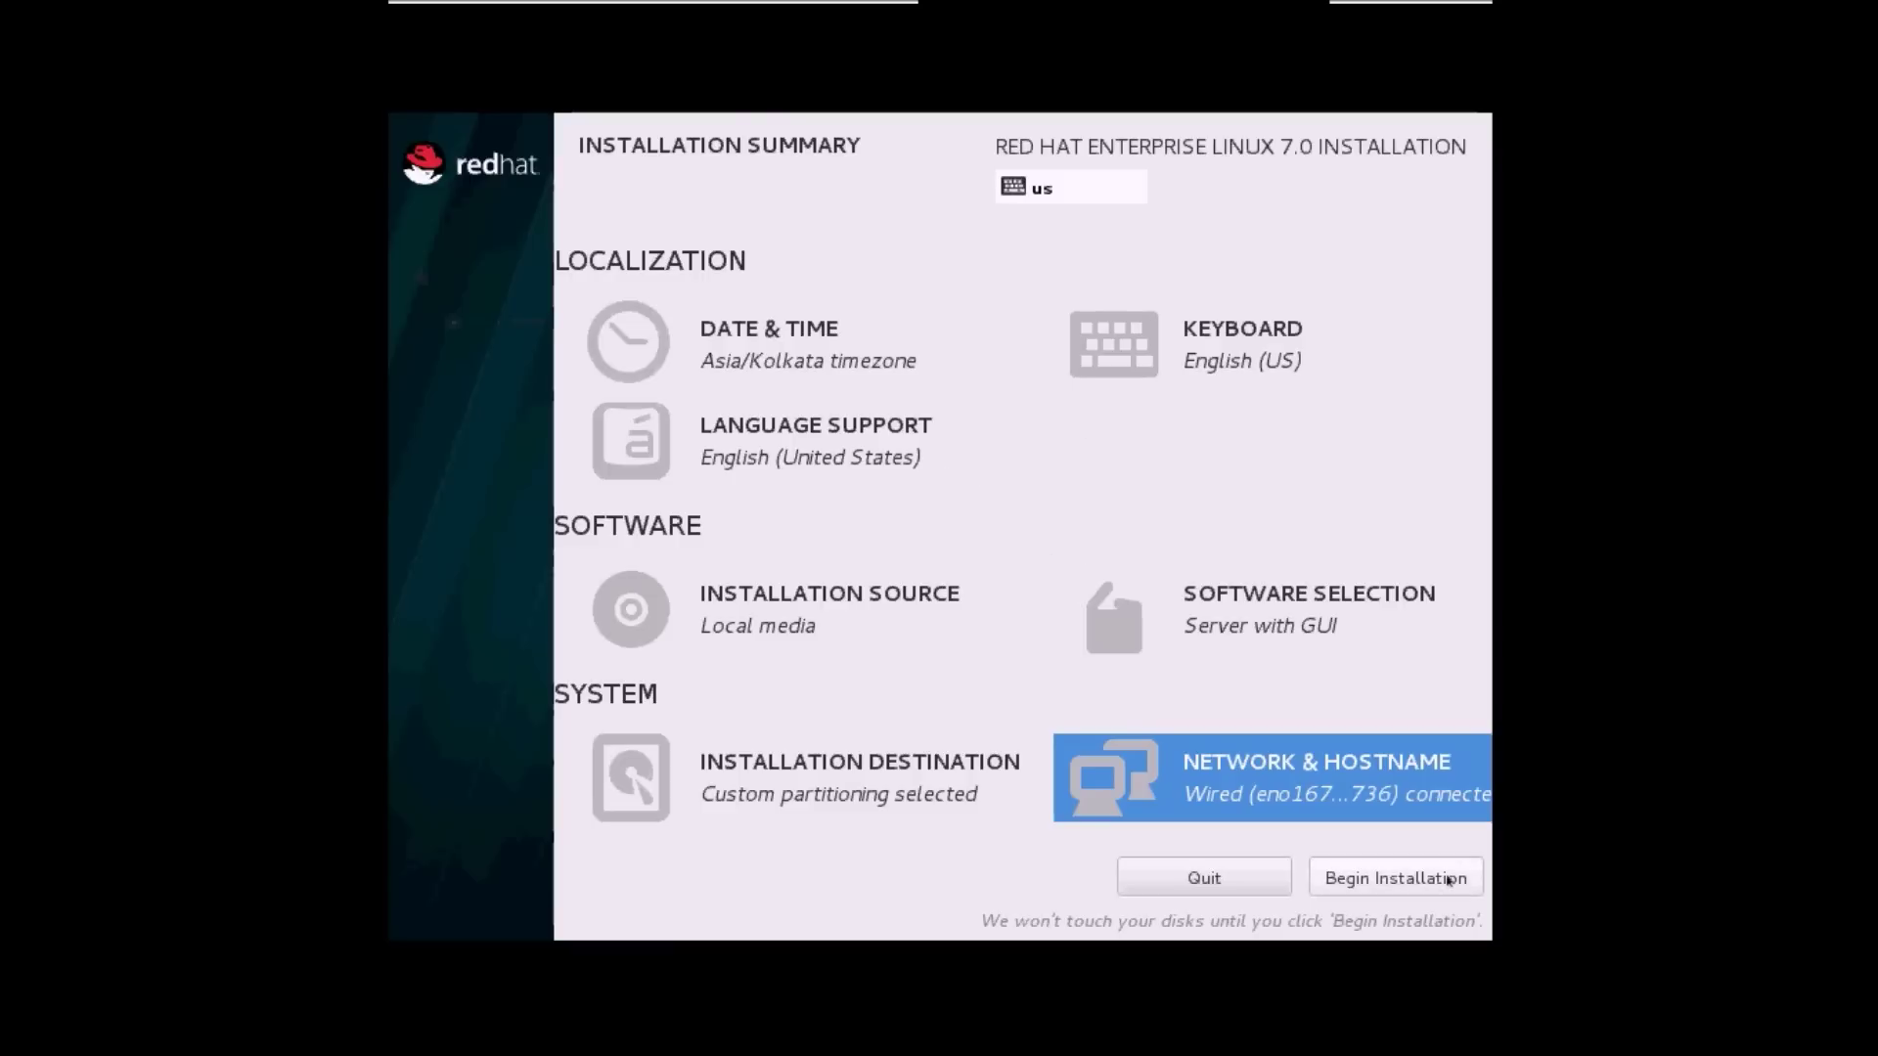
Begin installation and set the root password, accepting the weak-password warning.
click(1448, 880)
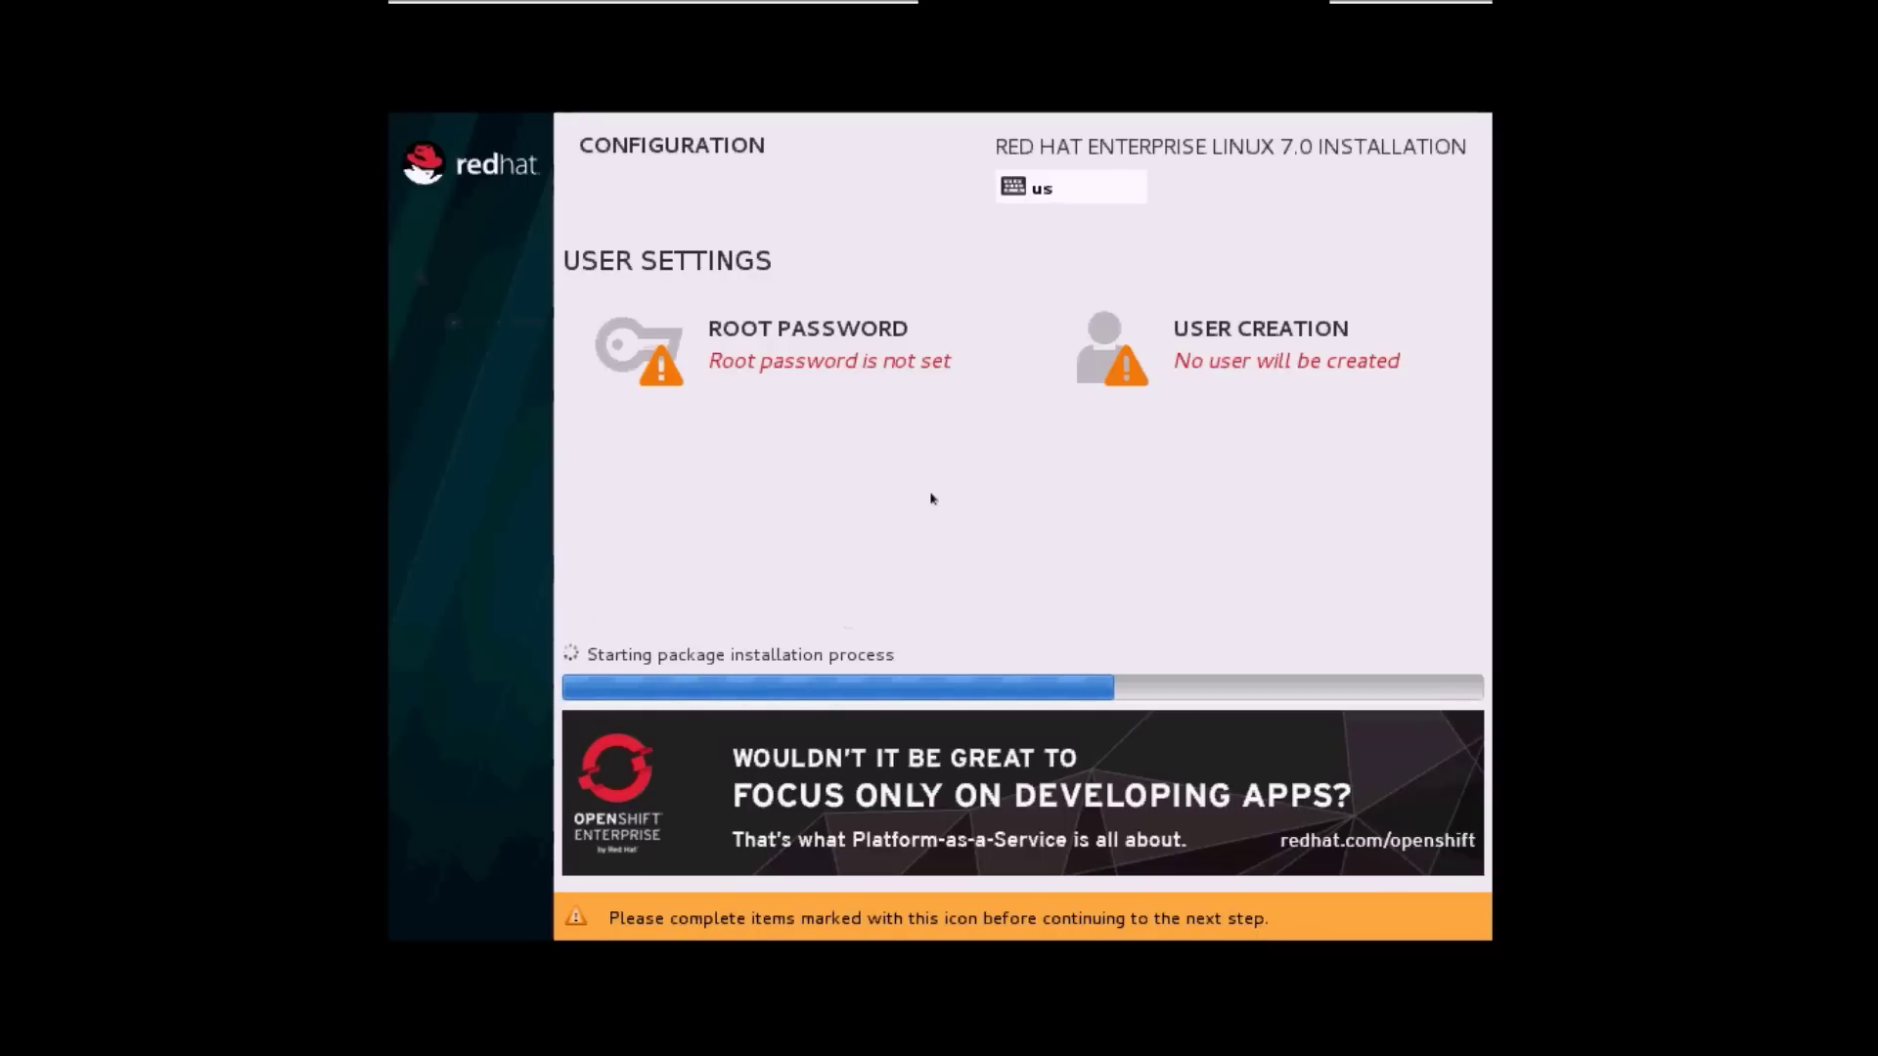
click(880, 347)
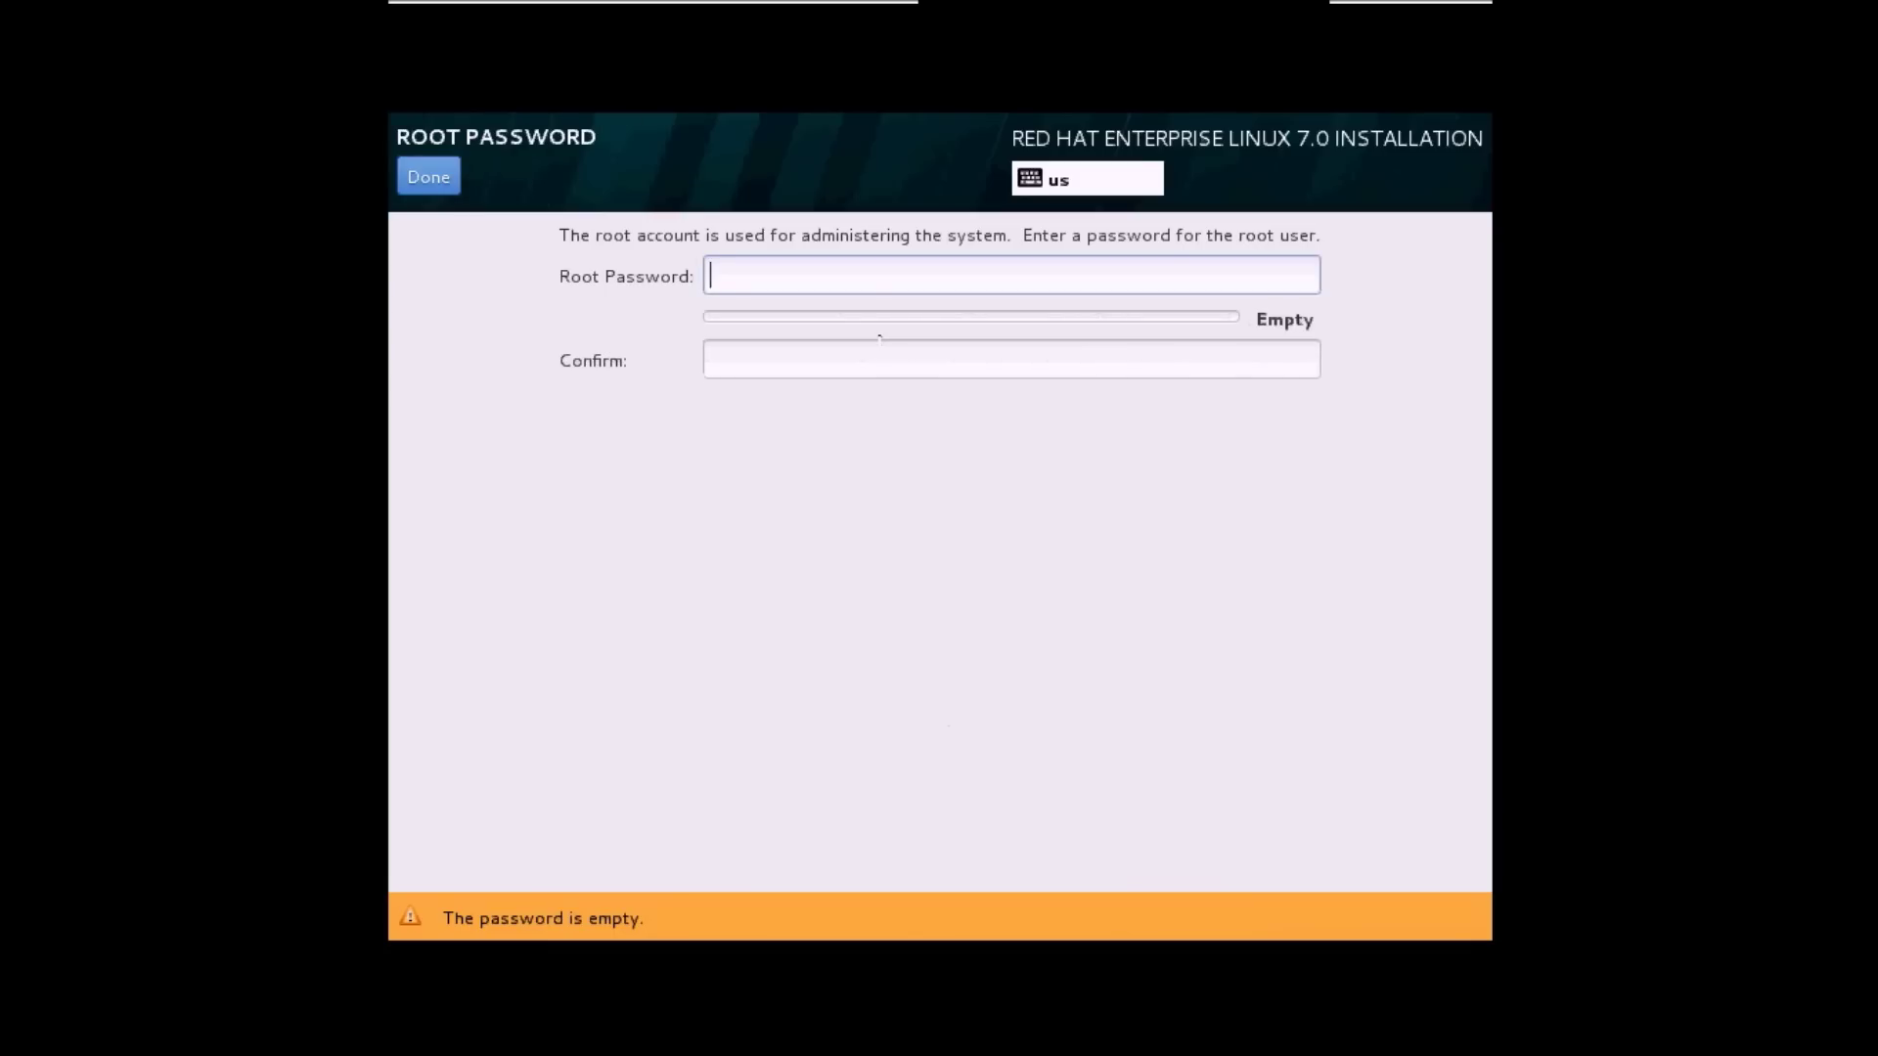
text(redhat)
key(Tab)
text(redhat)
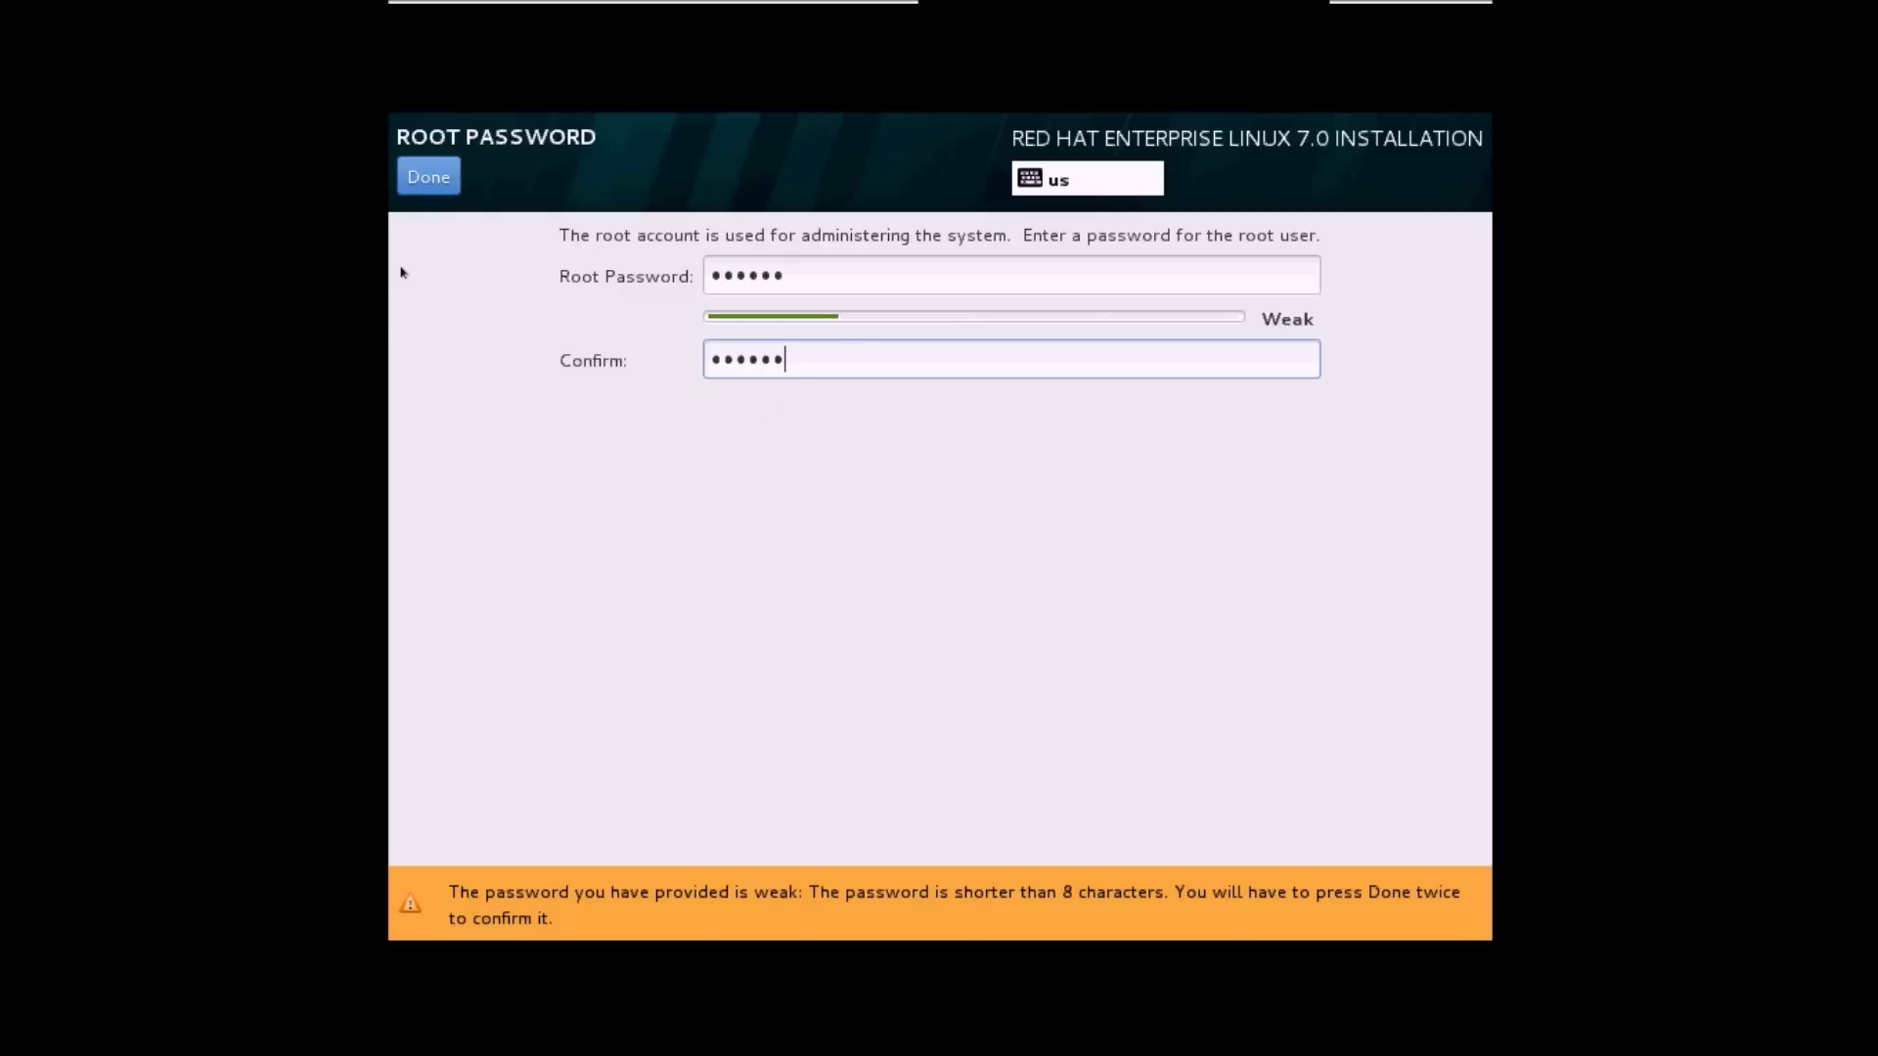
click(428, 179)
click(428, 179)
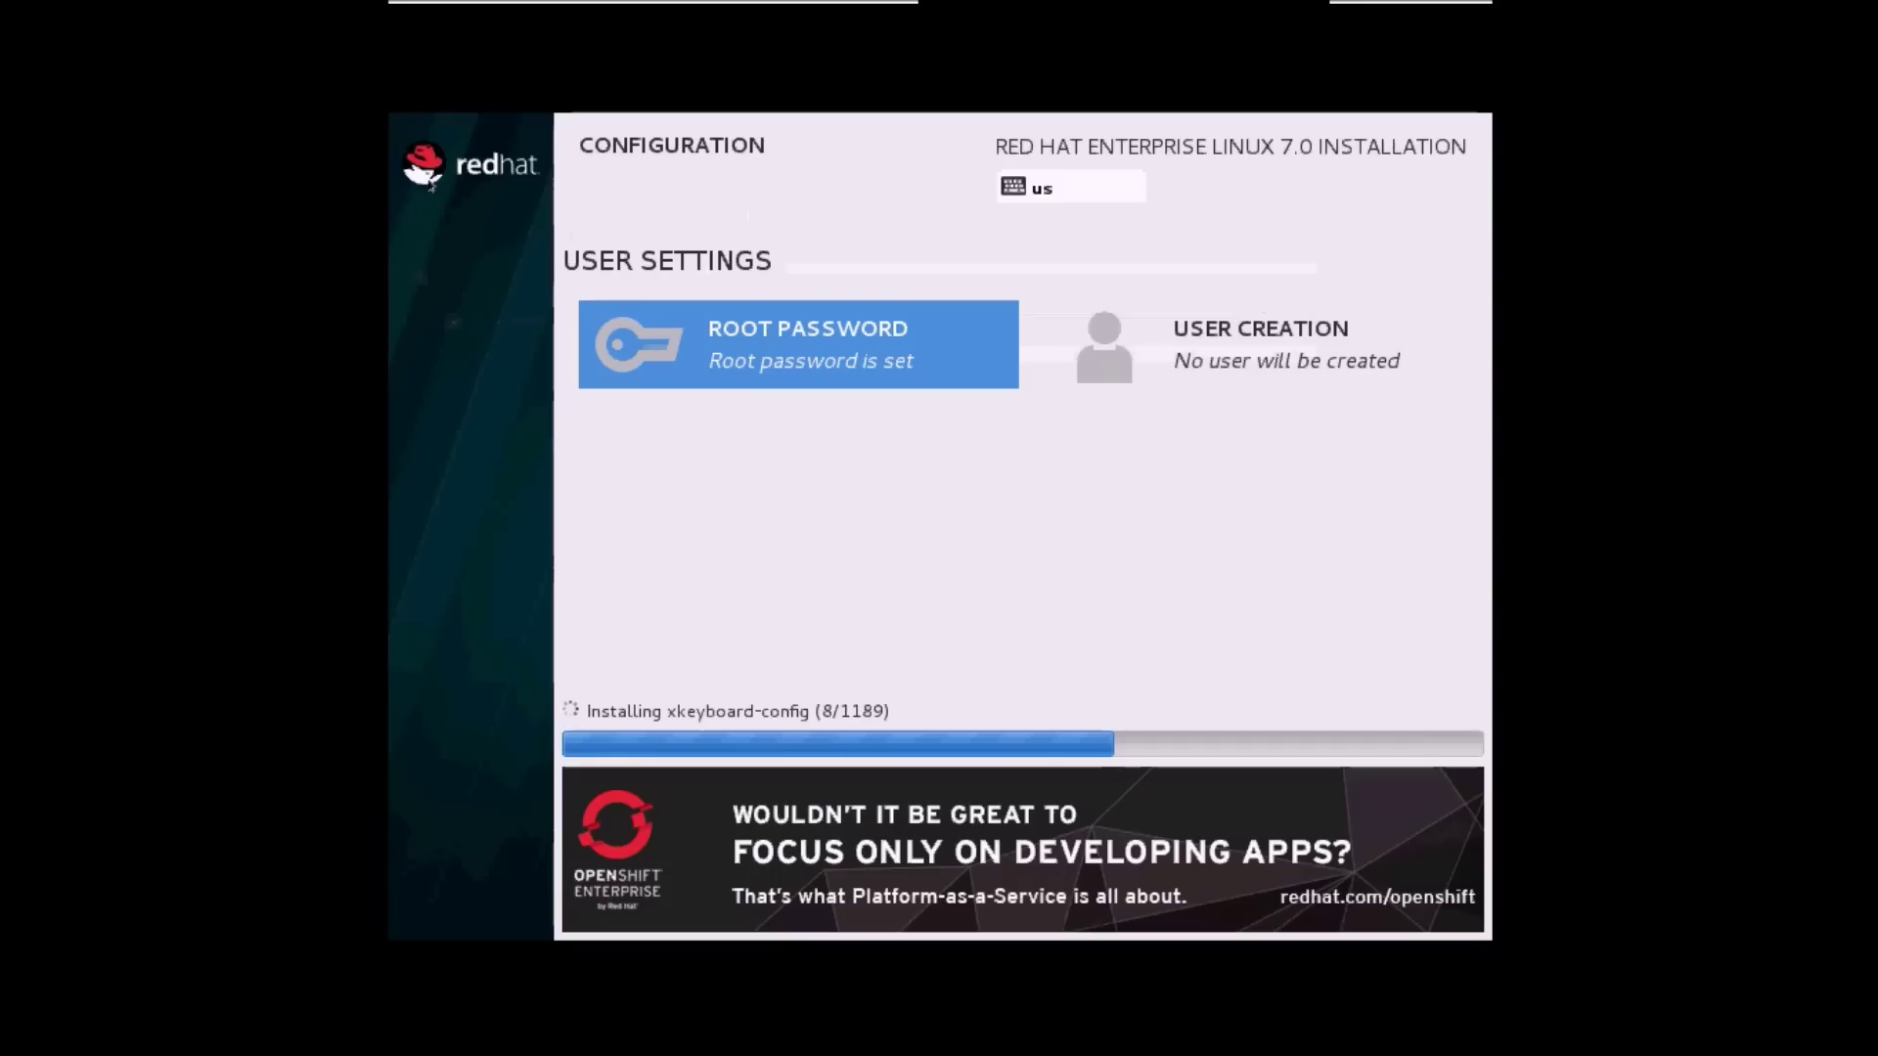
Create a standard user with the given full name, username and confirmed password, accepting the weak-password warning.
click(1280, 349)
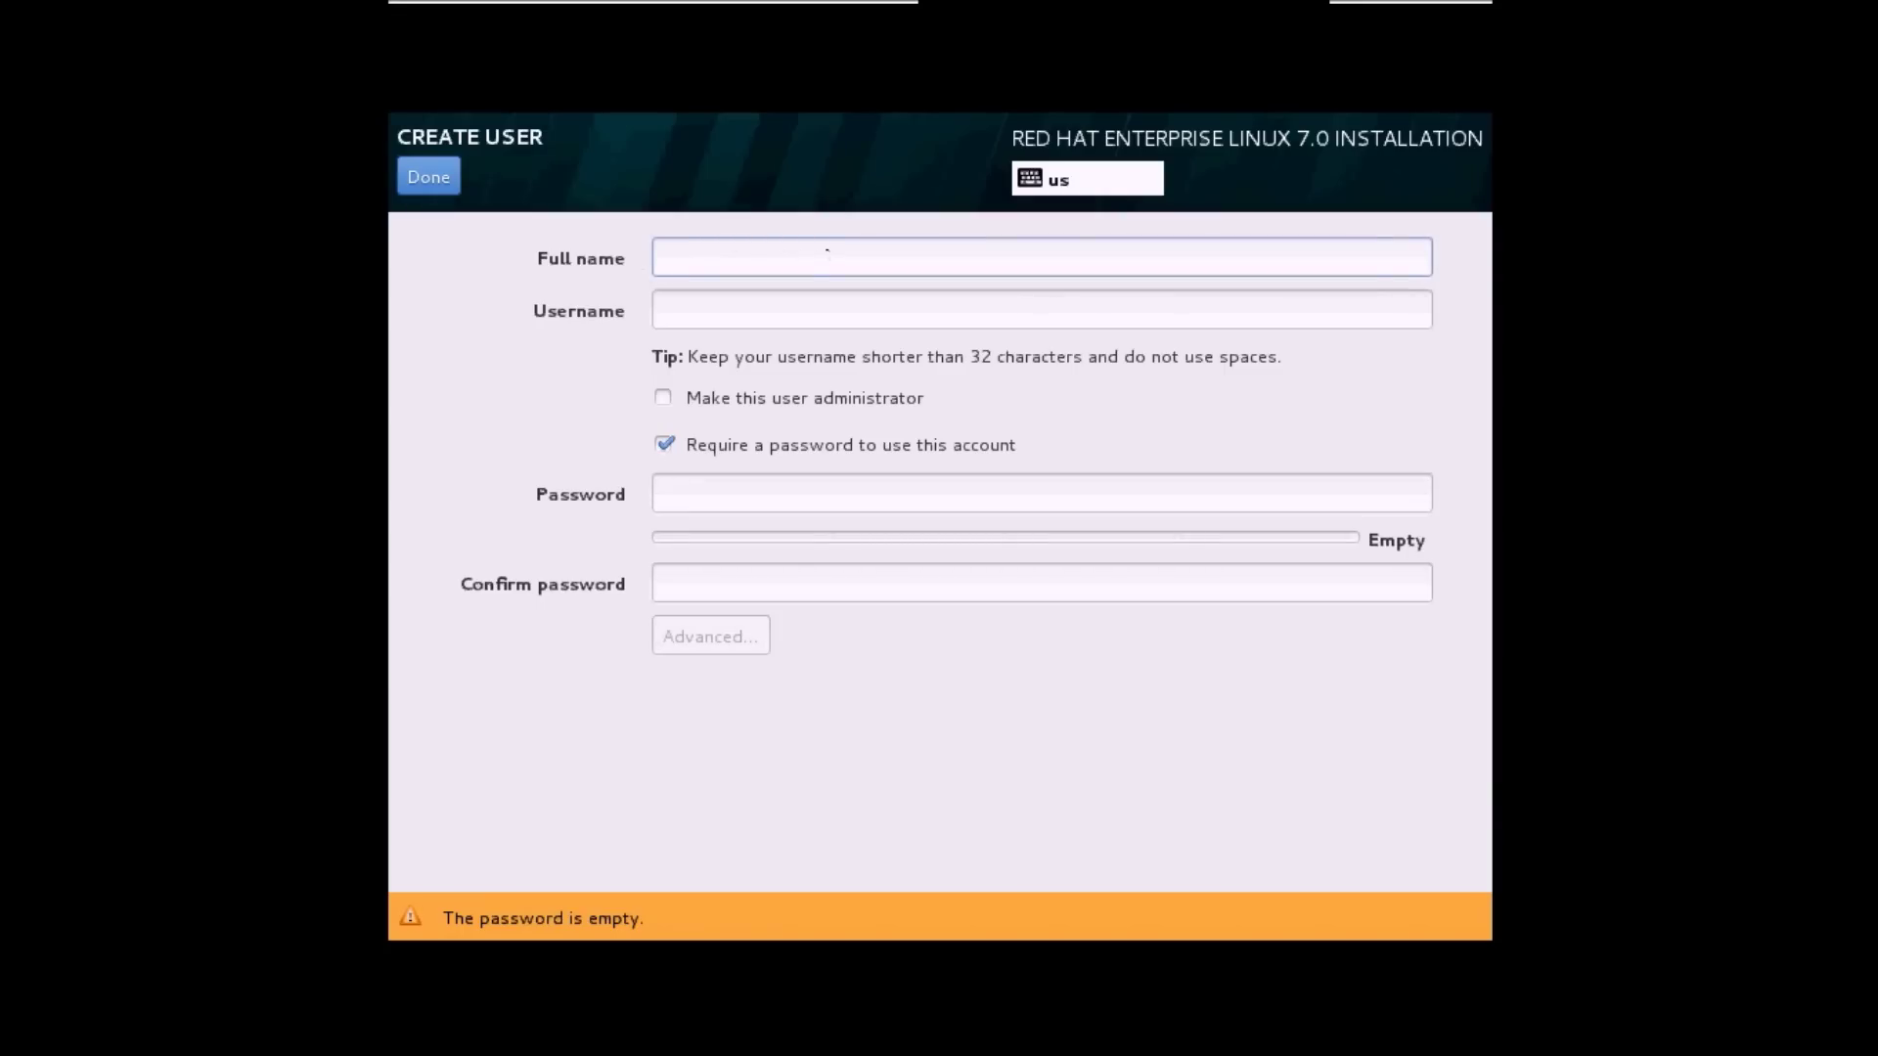
text(Tech LA)
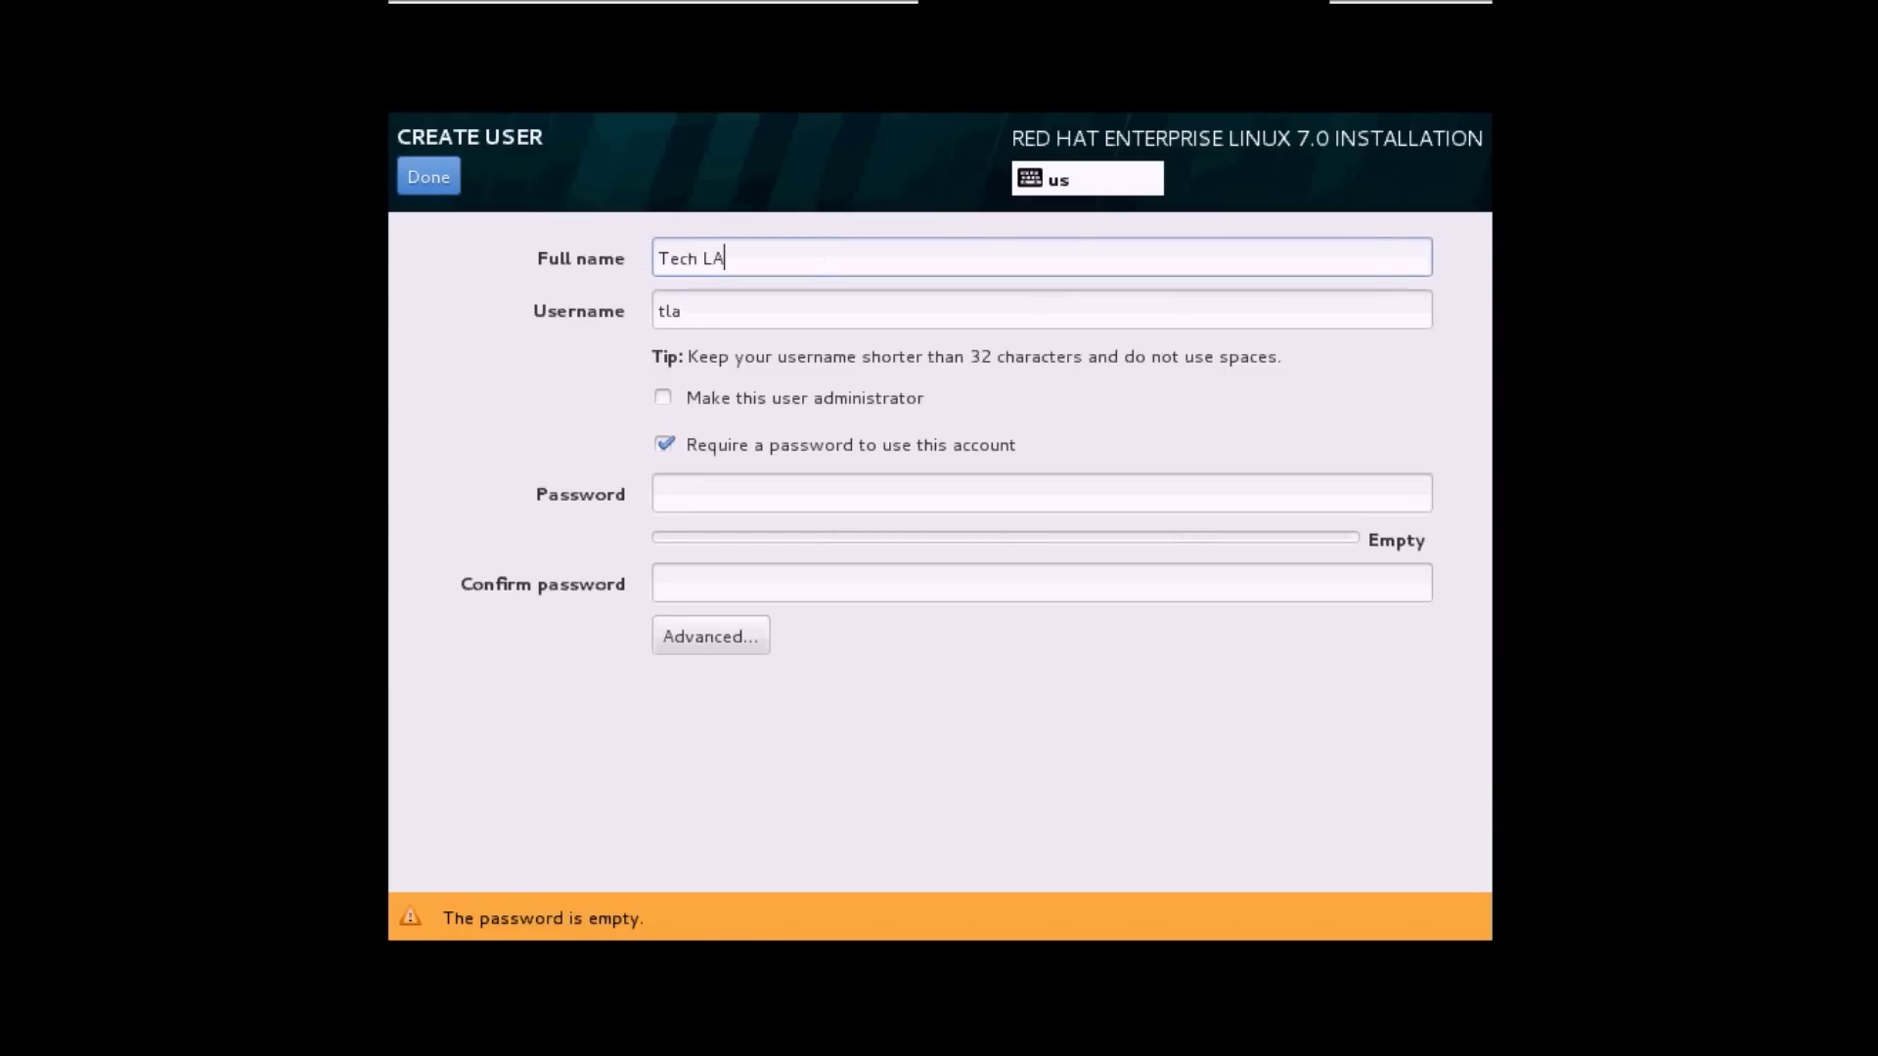
text(ir)
key(Tab)
text(techlair)
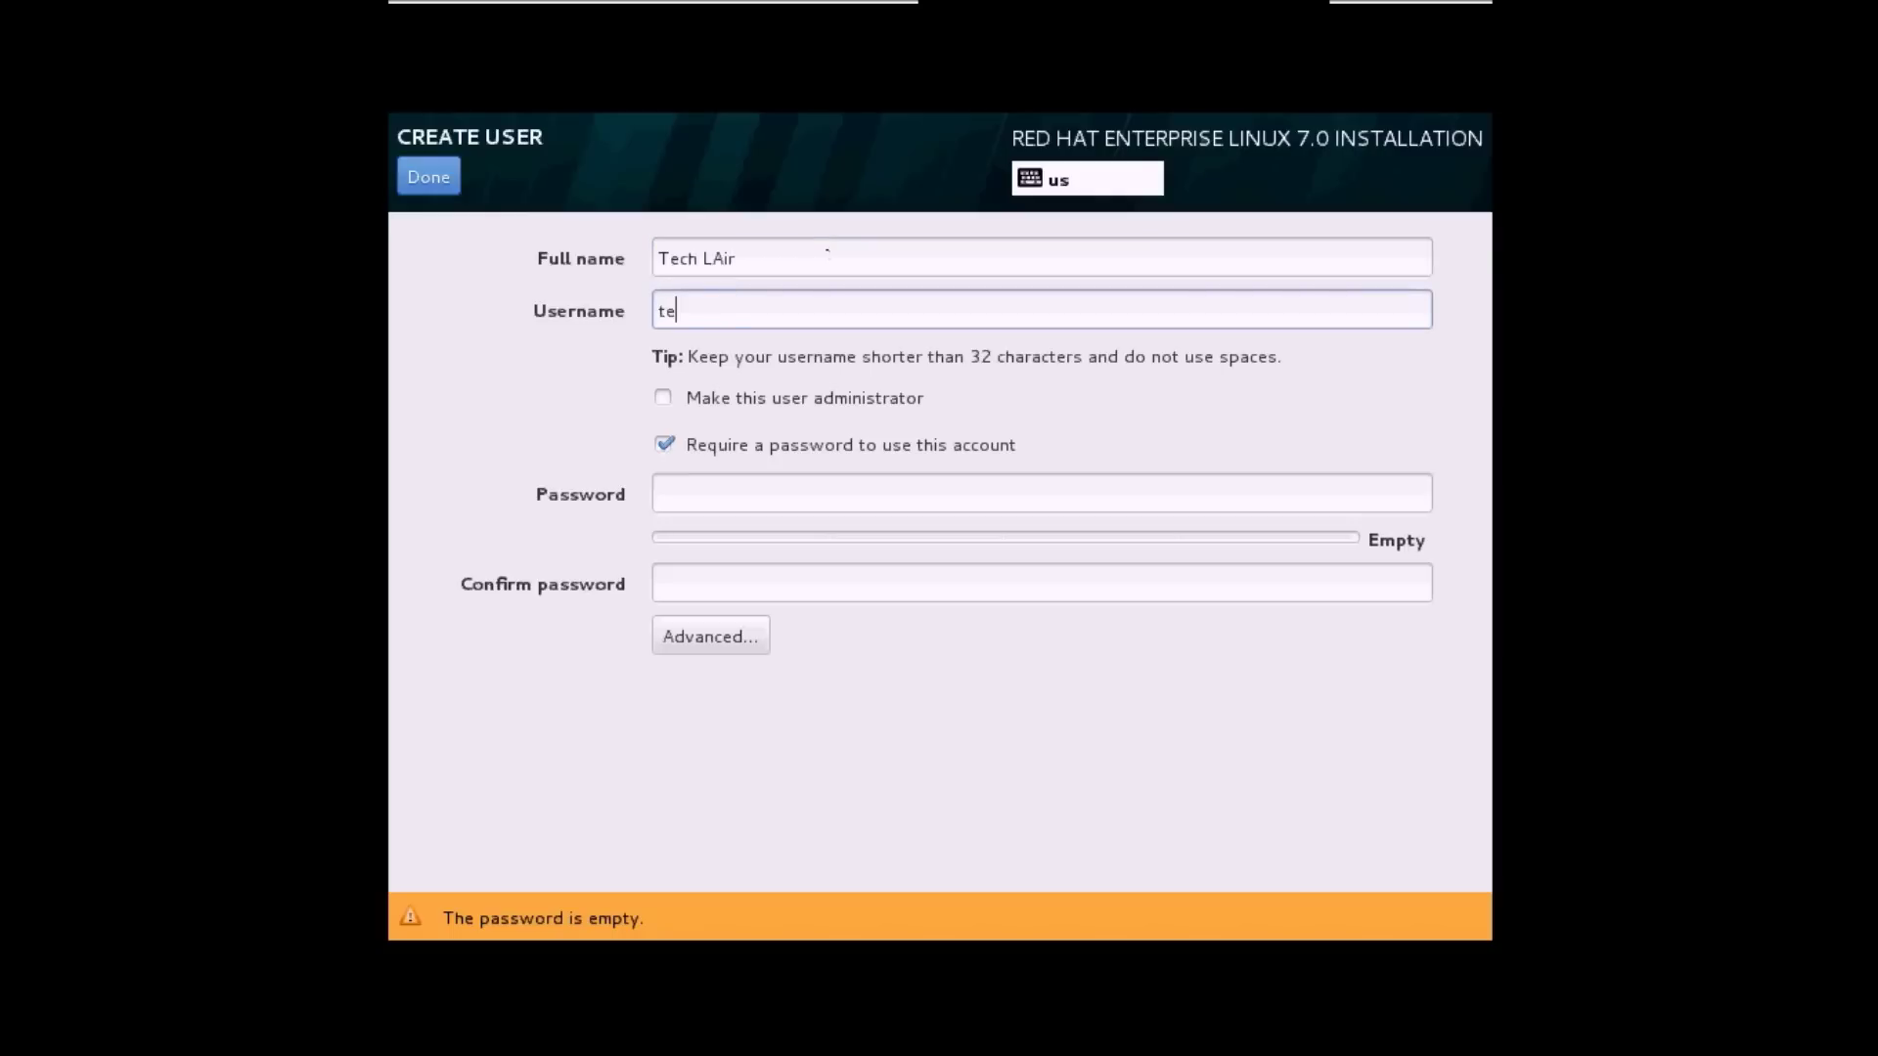
key(Tab)
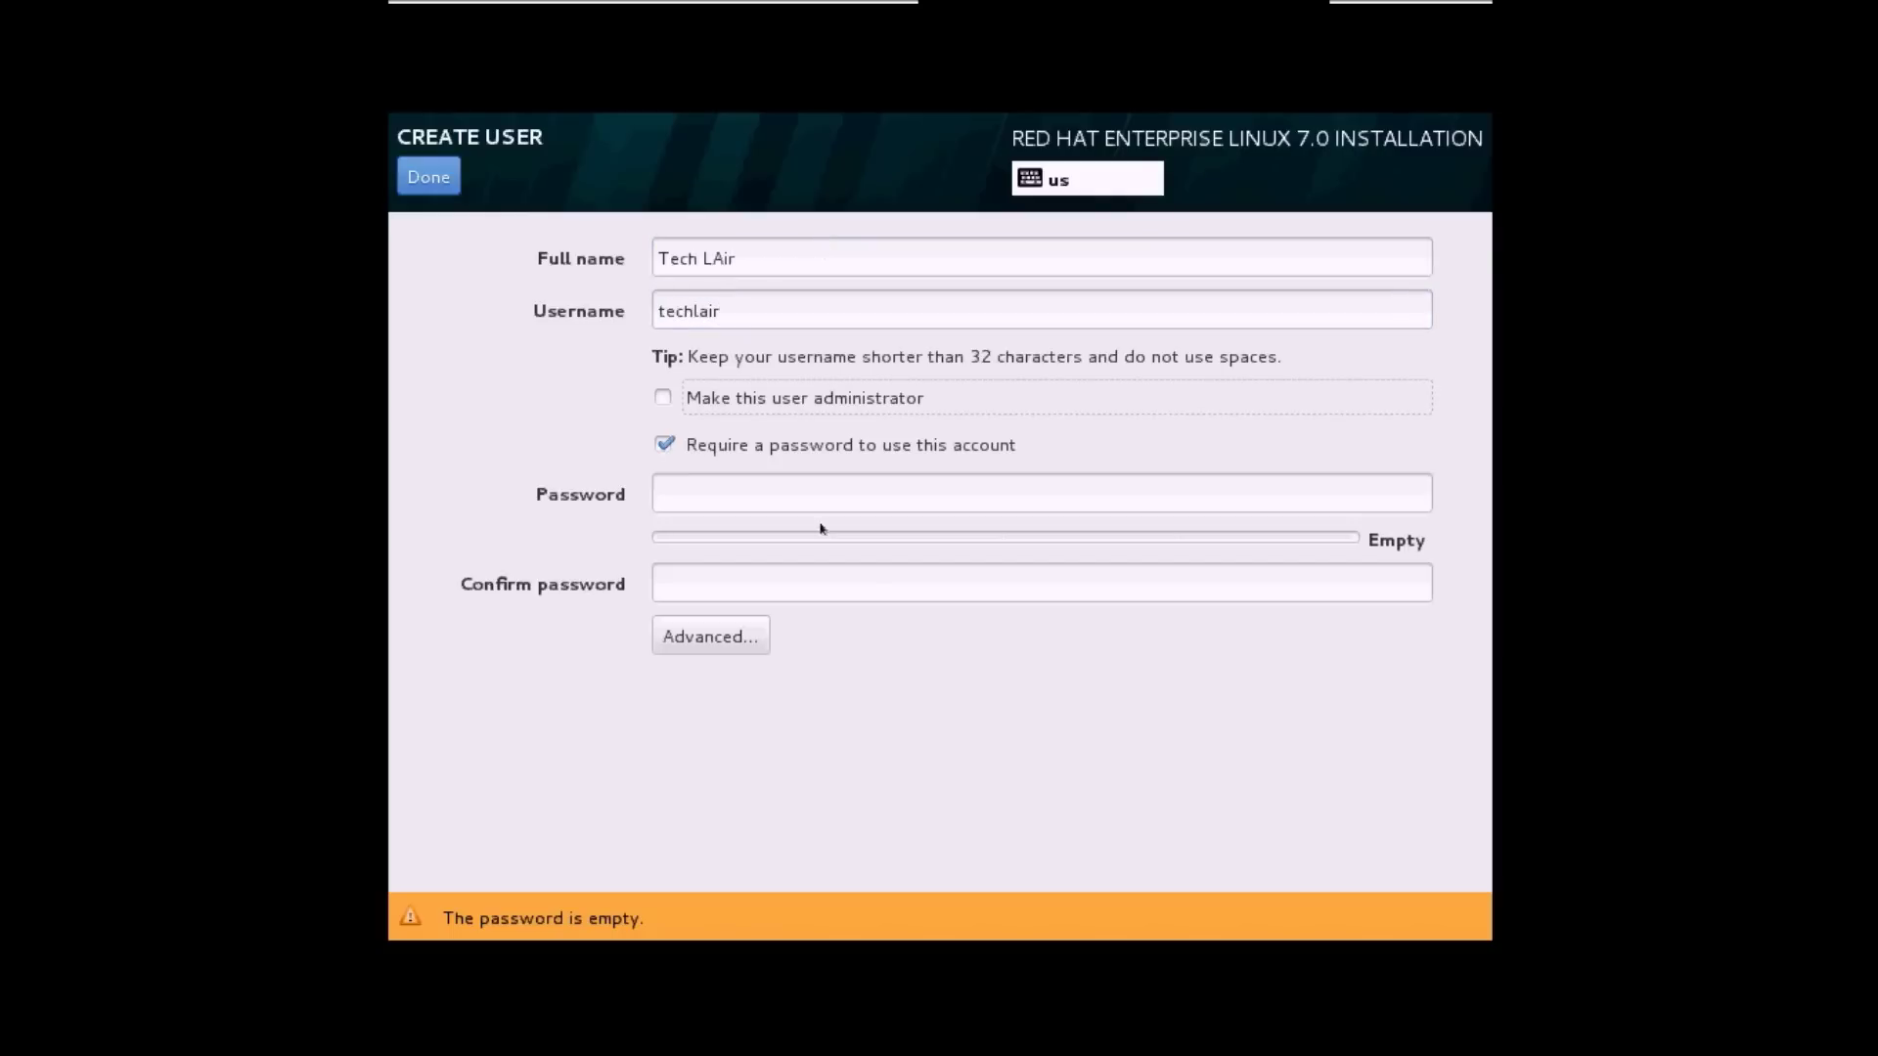
click(784, 495)
text(redhat)
key(Tab)
text(redhat)
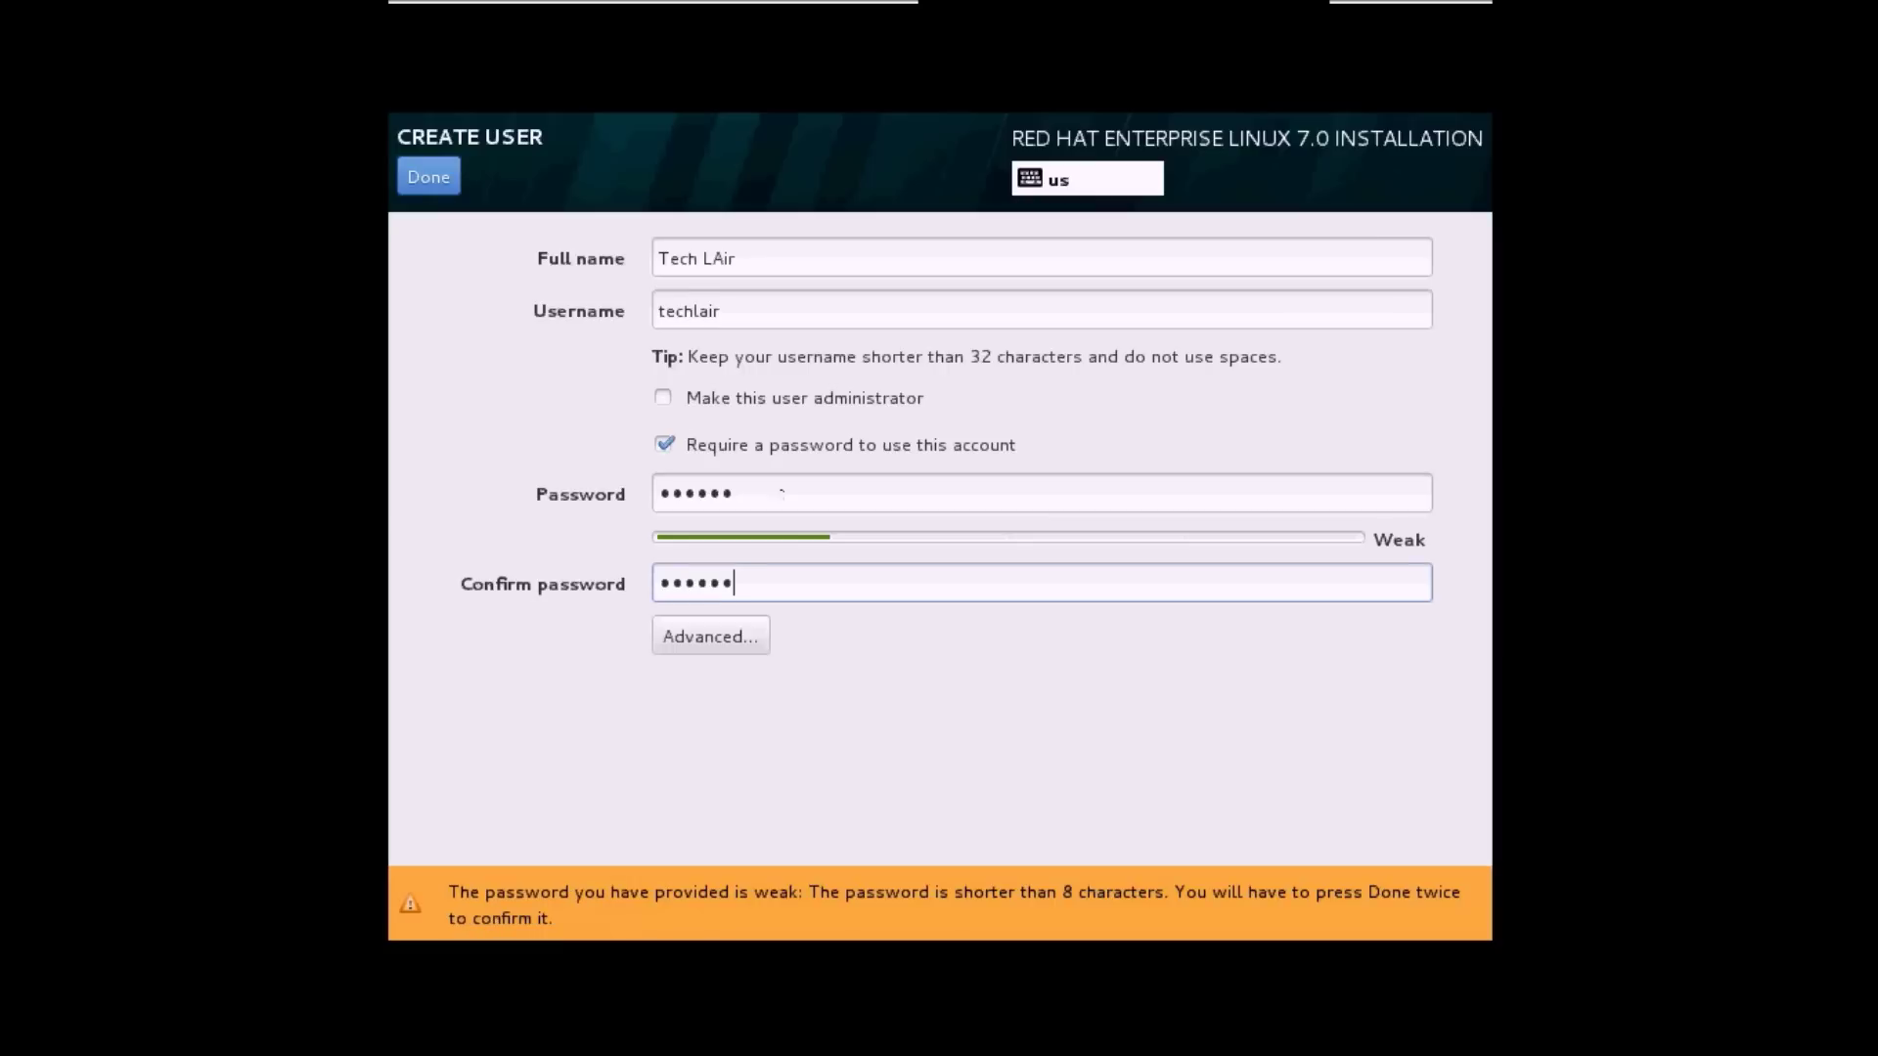
click(430, 177)
click(431, 177)
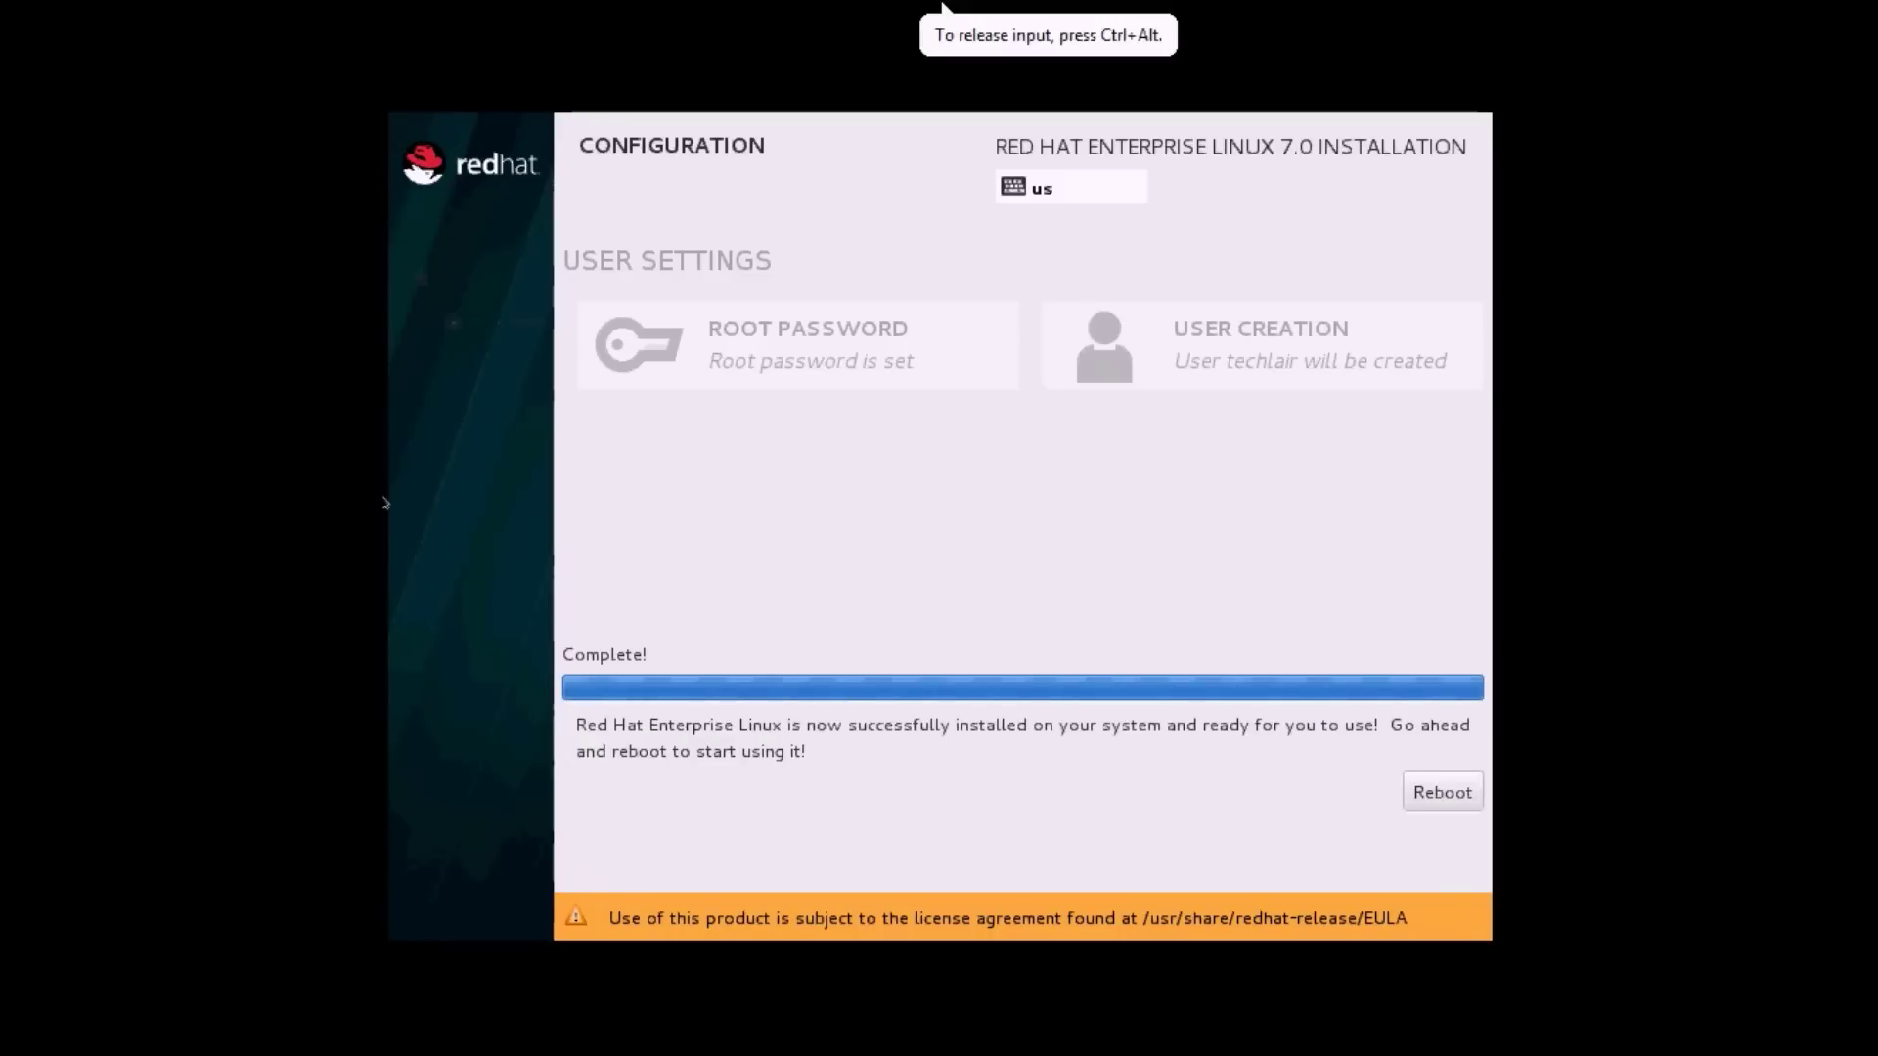
Reboot and boot the default Red Hat Enterprise Linux Server GRUB entry.
click(1438, 792)
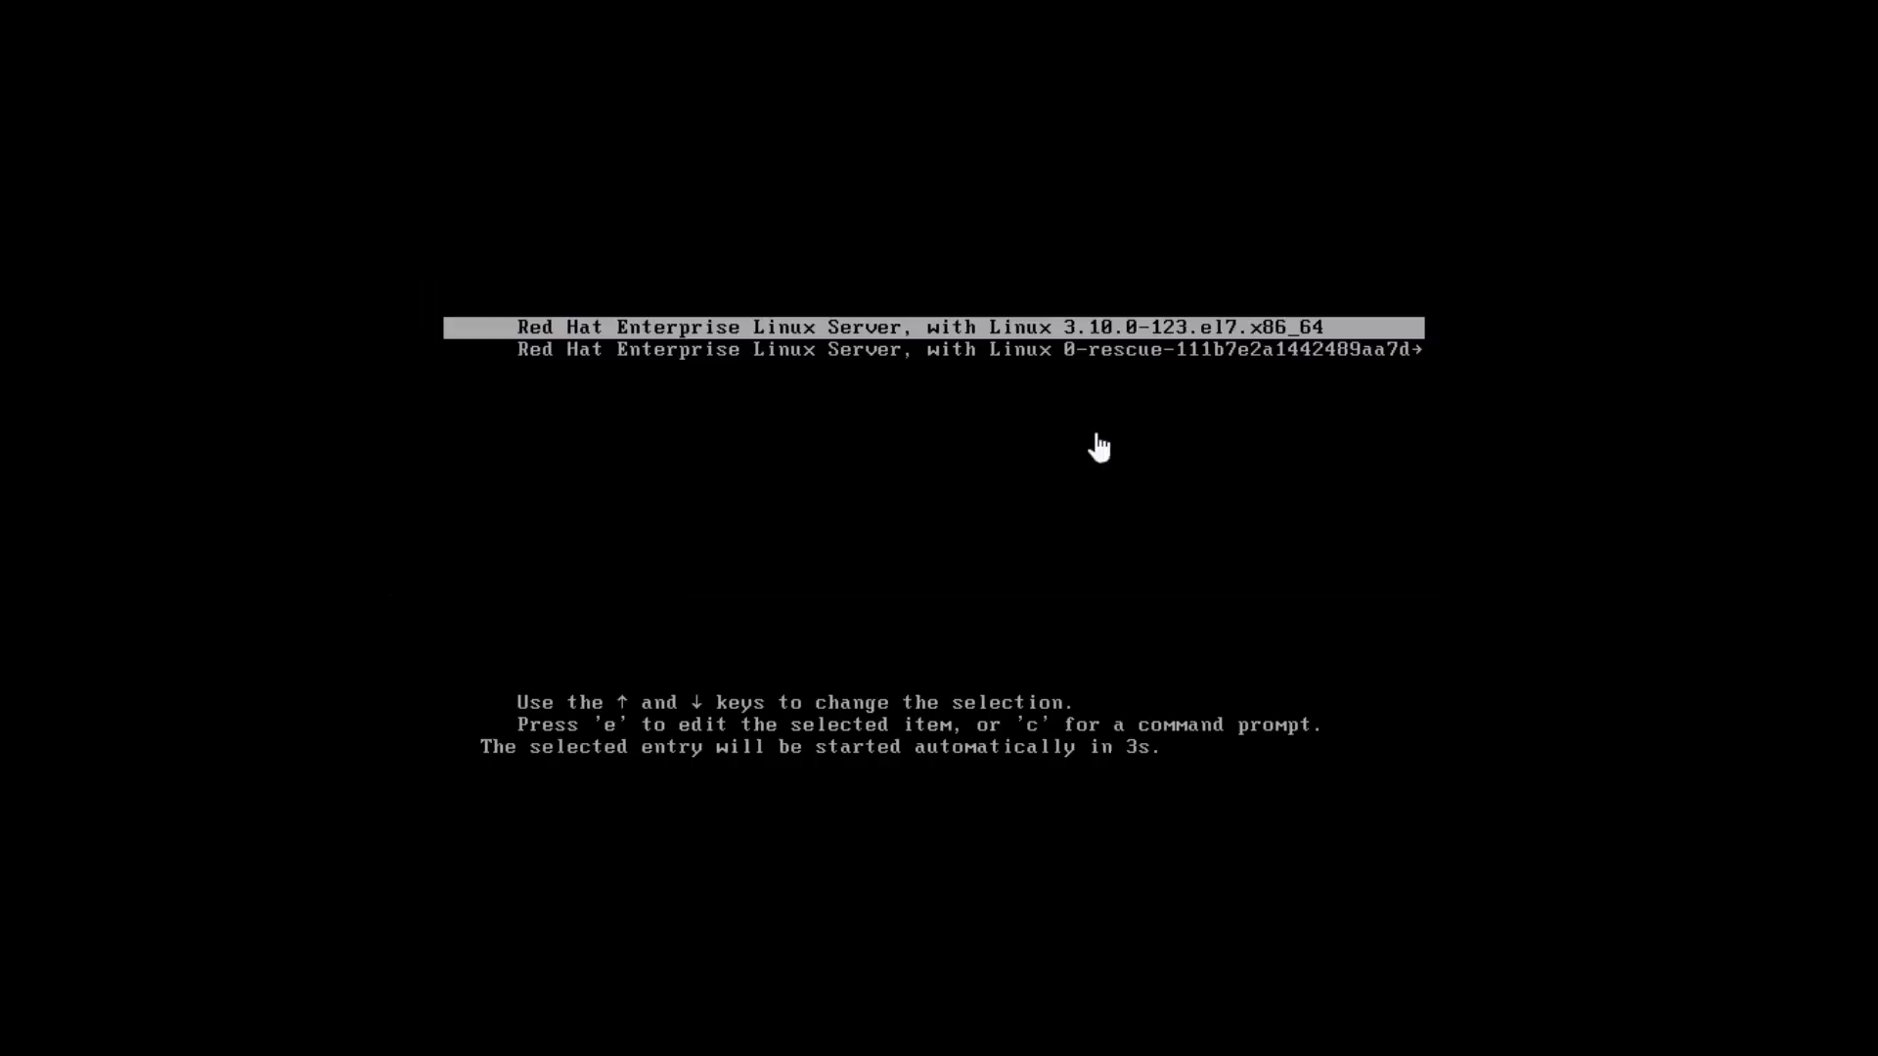
click(943, 49)
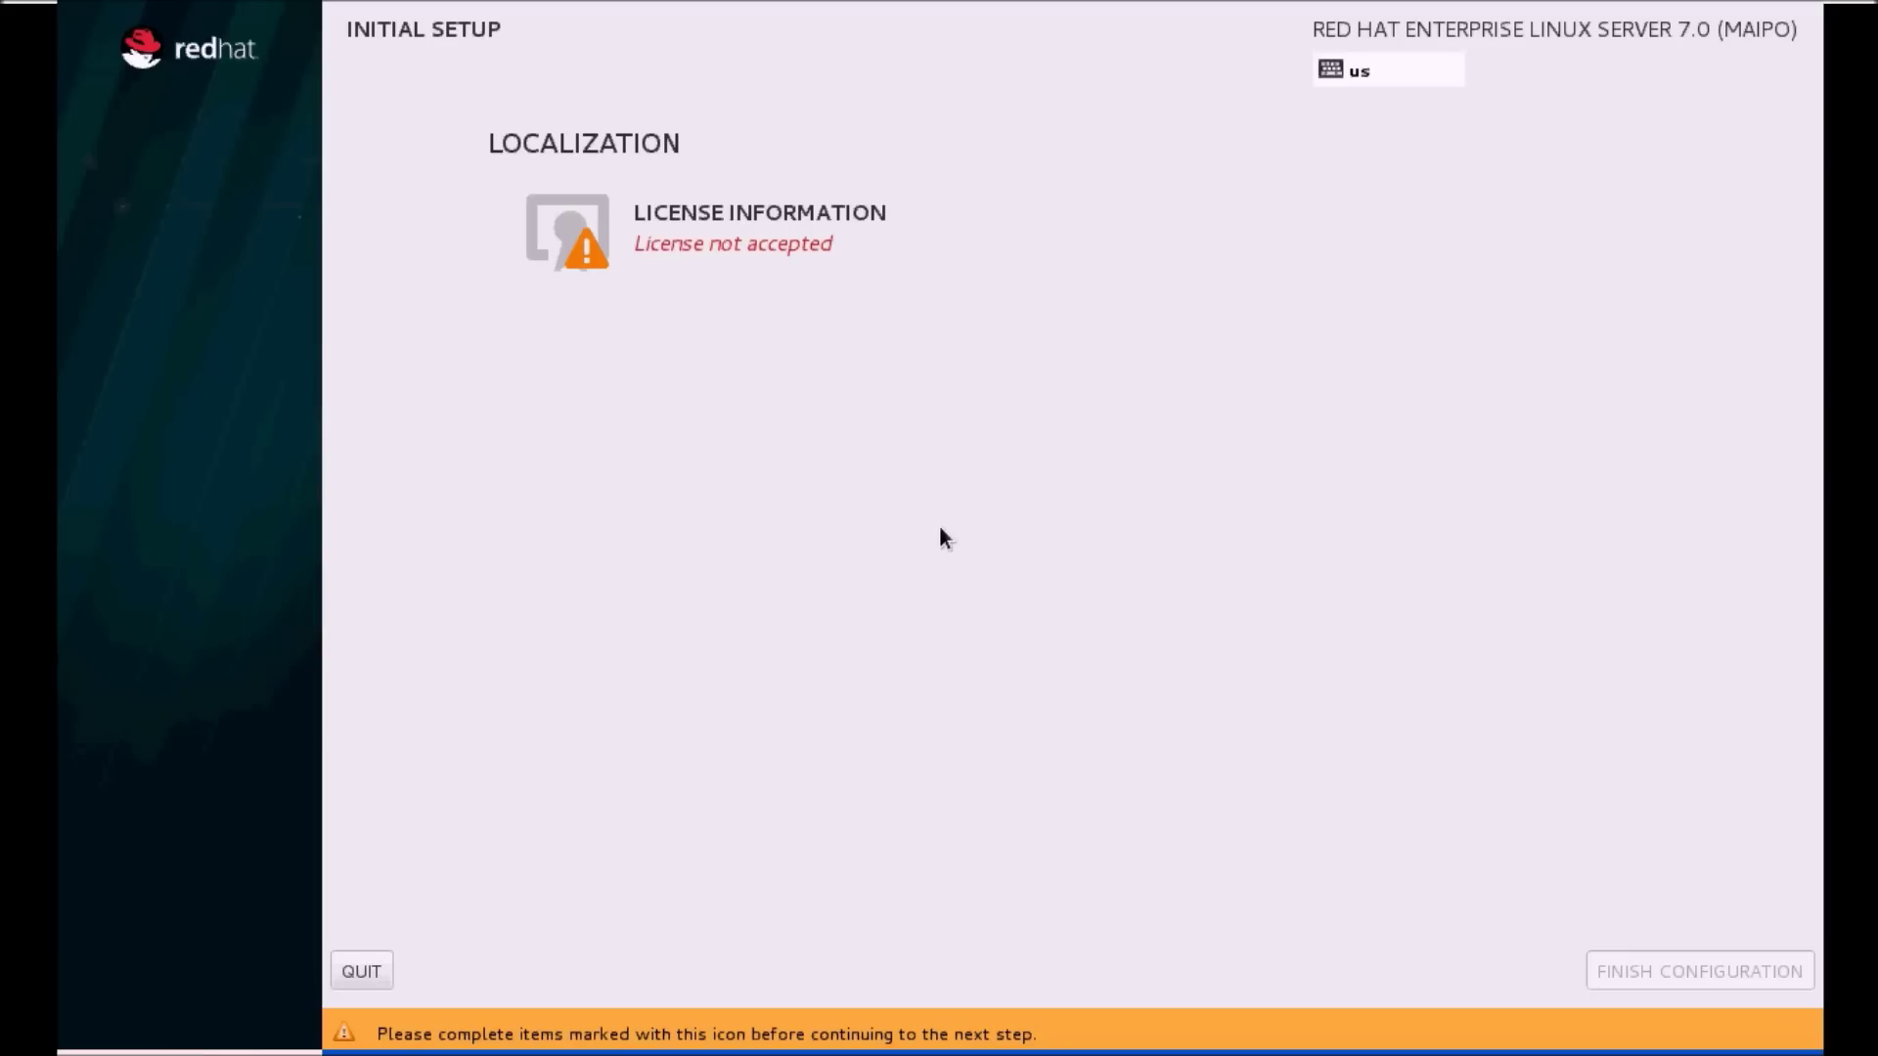
Accept the license agreement and finish the initial configuration.
click(750, 221)
click(215, 887)
click(96, 62)
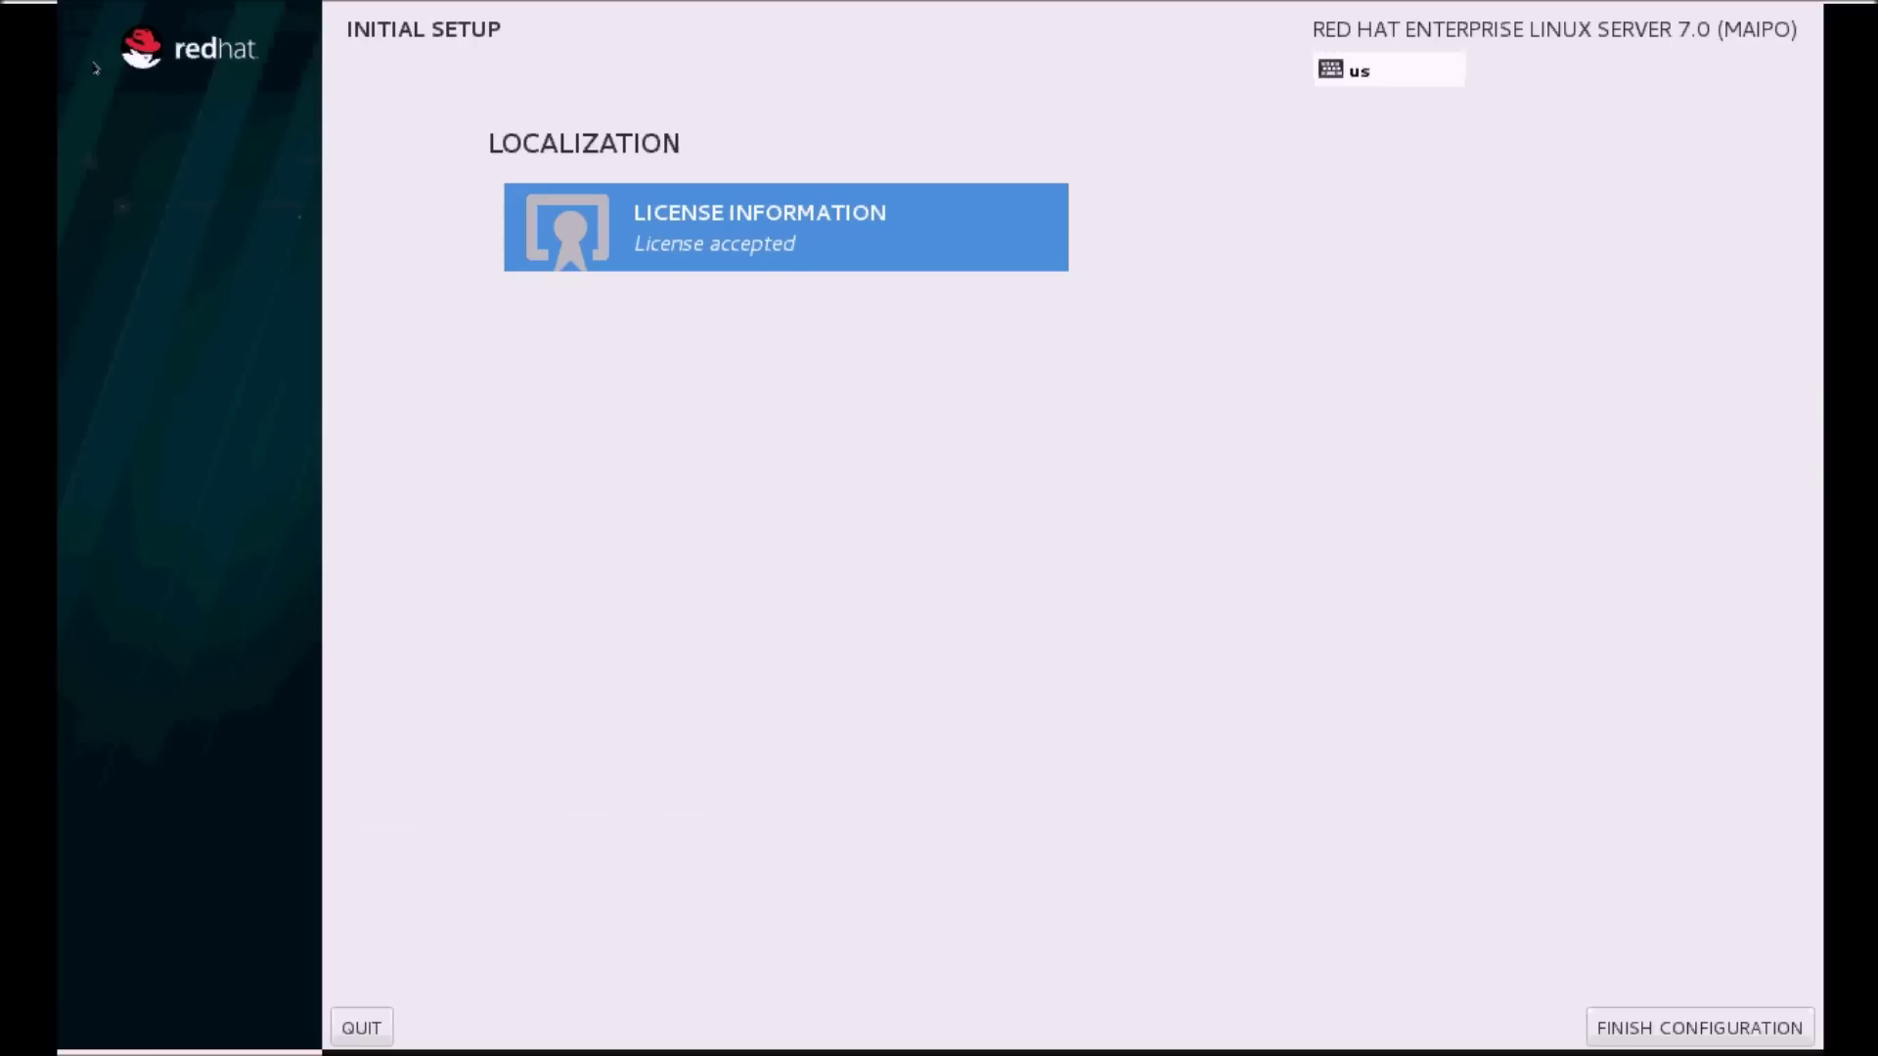
click(1698, 1028)
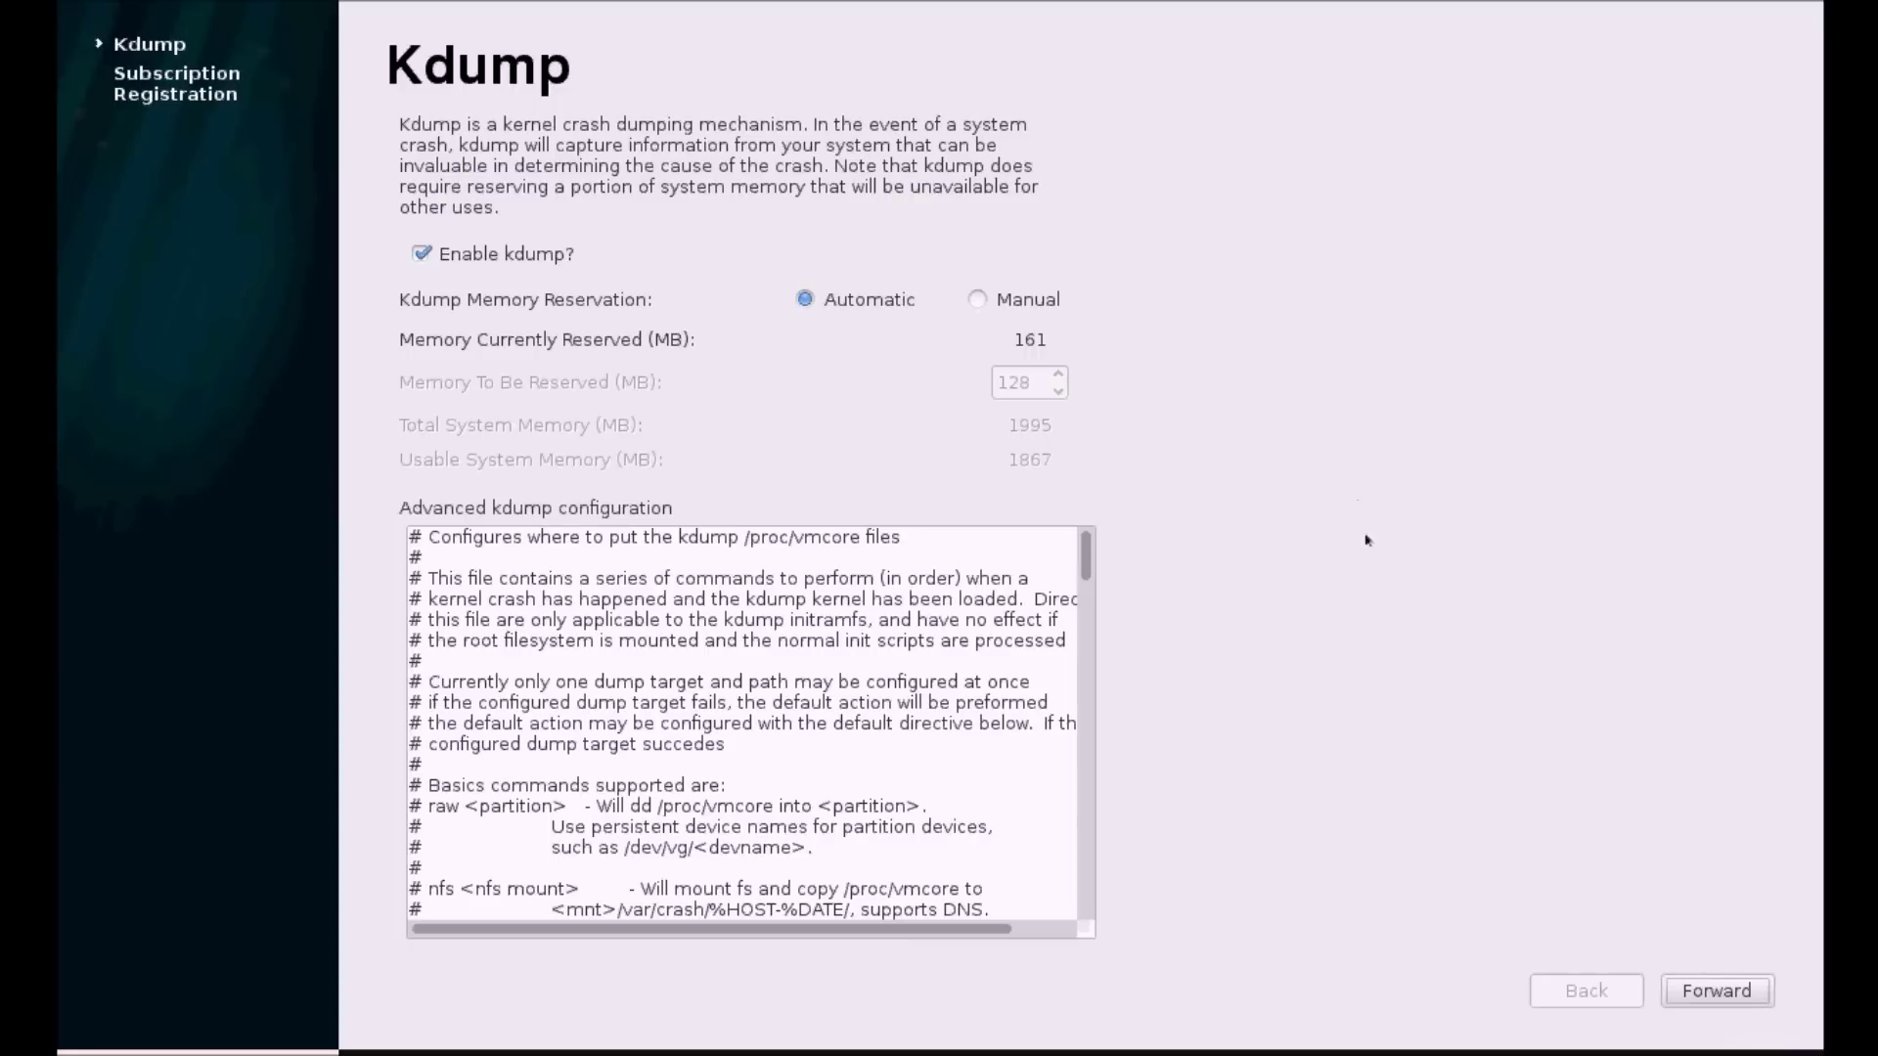
Keep kdump enabled, choose to register later, and finish Initial Setup.
click(1729, 991)
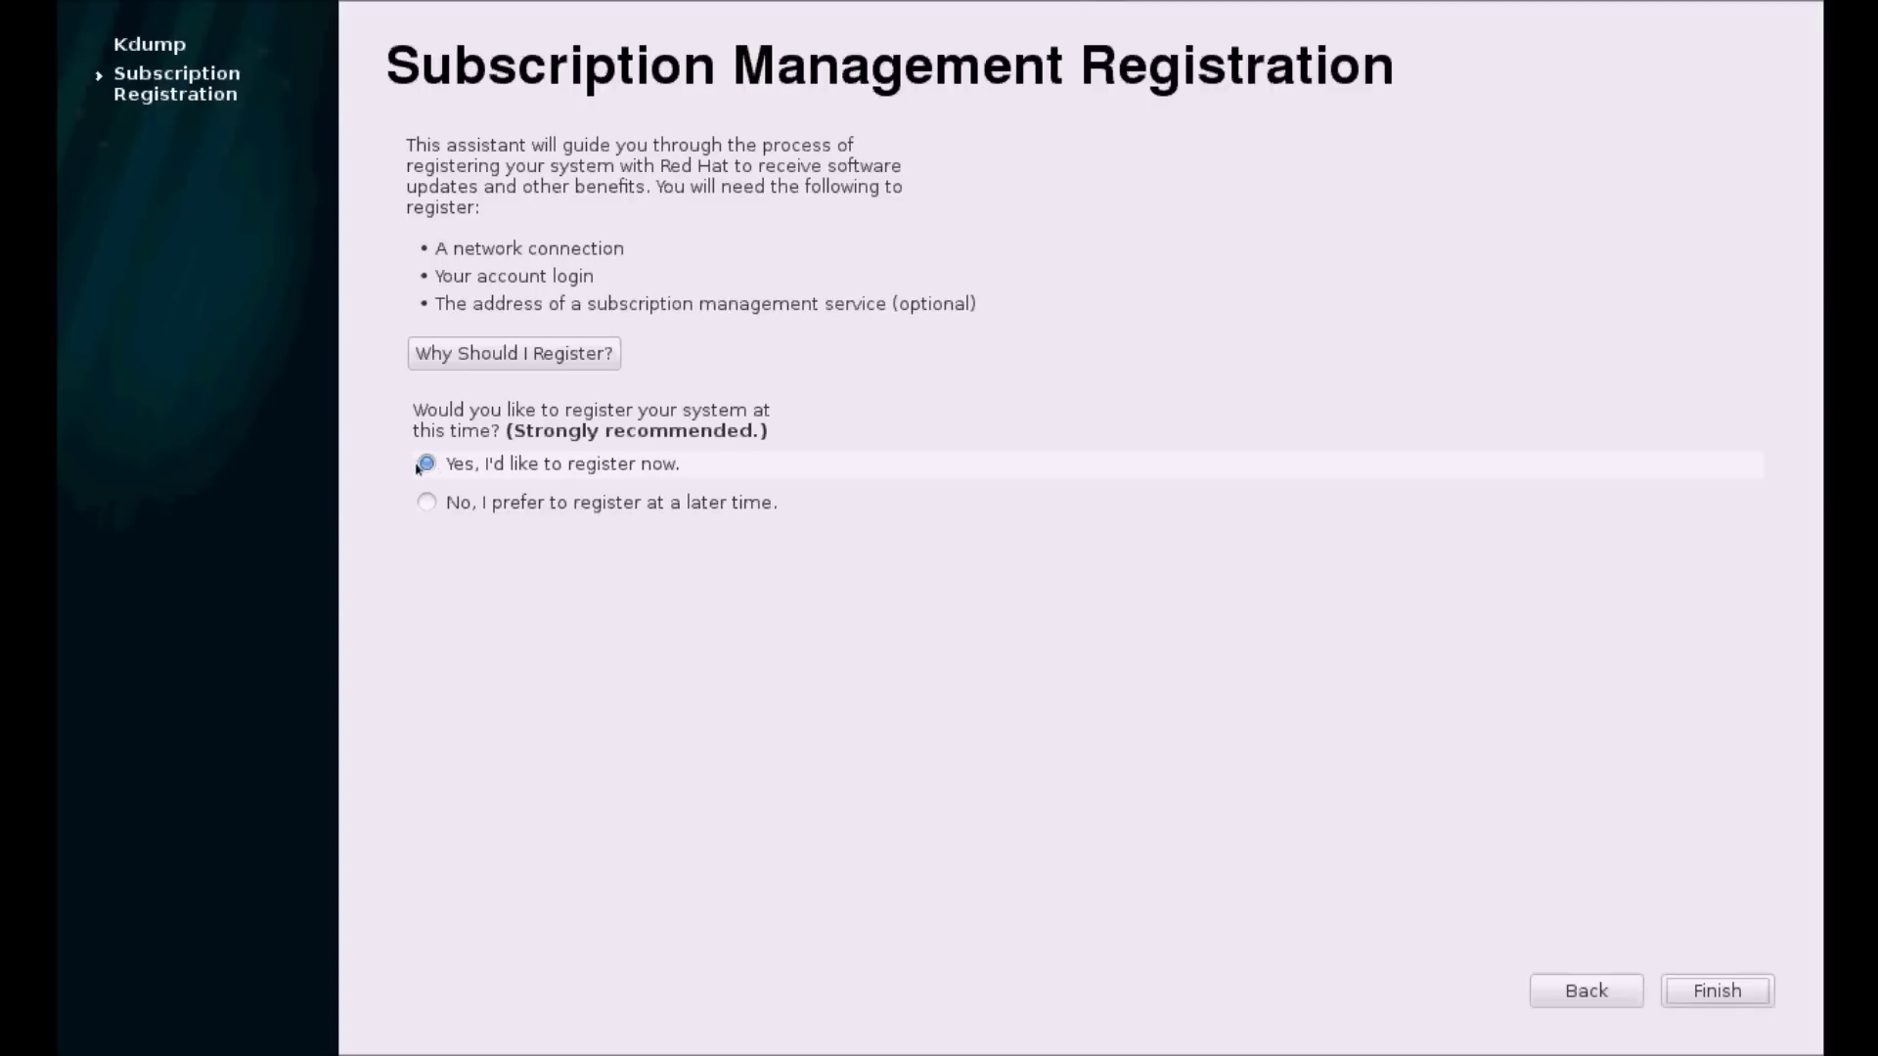
click(427, 505)
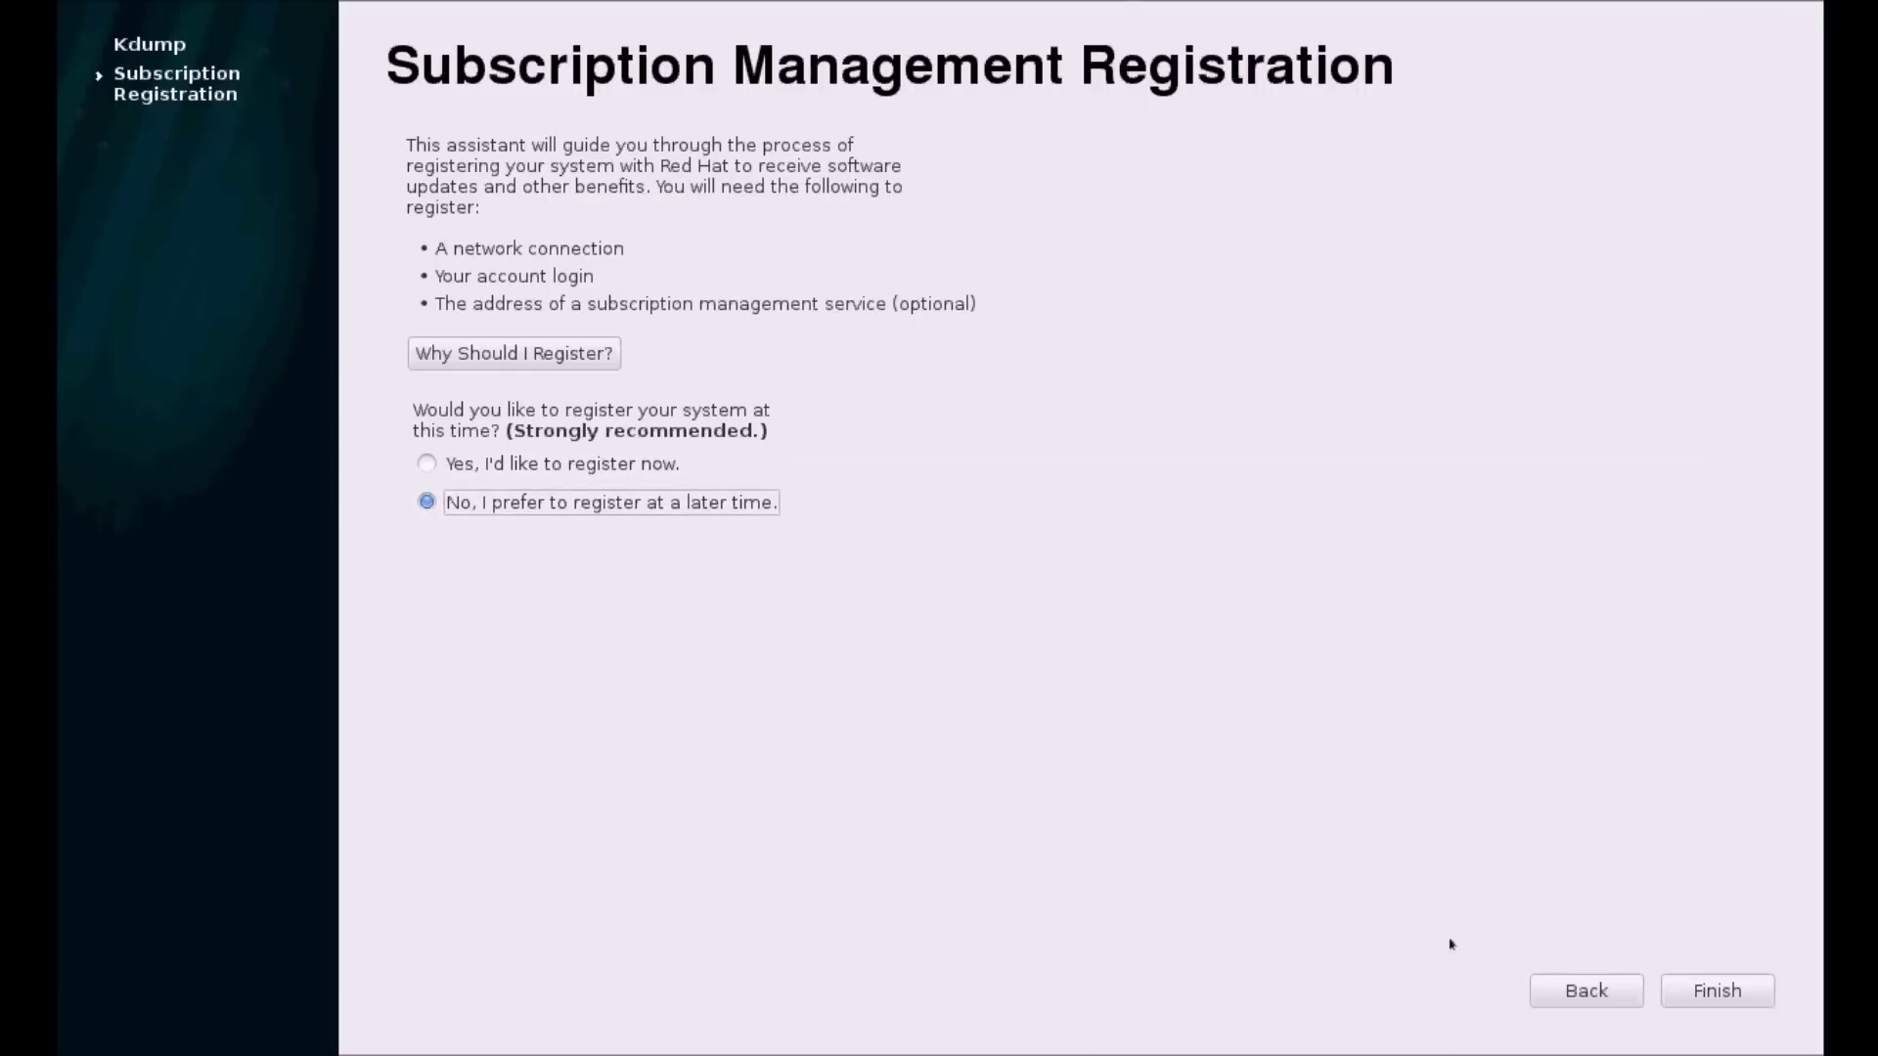
click(1754, 988)
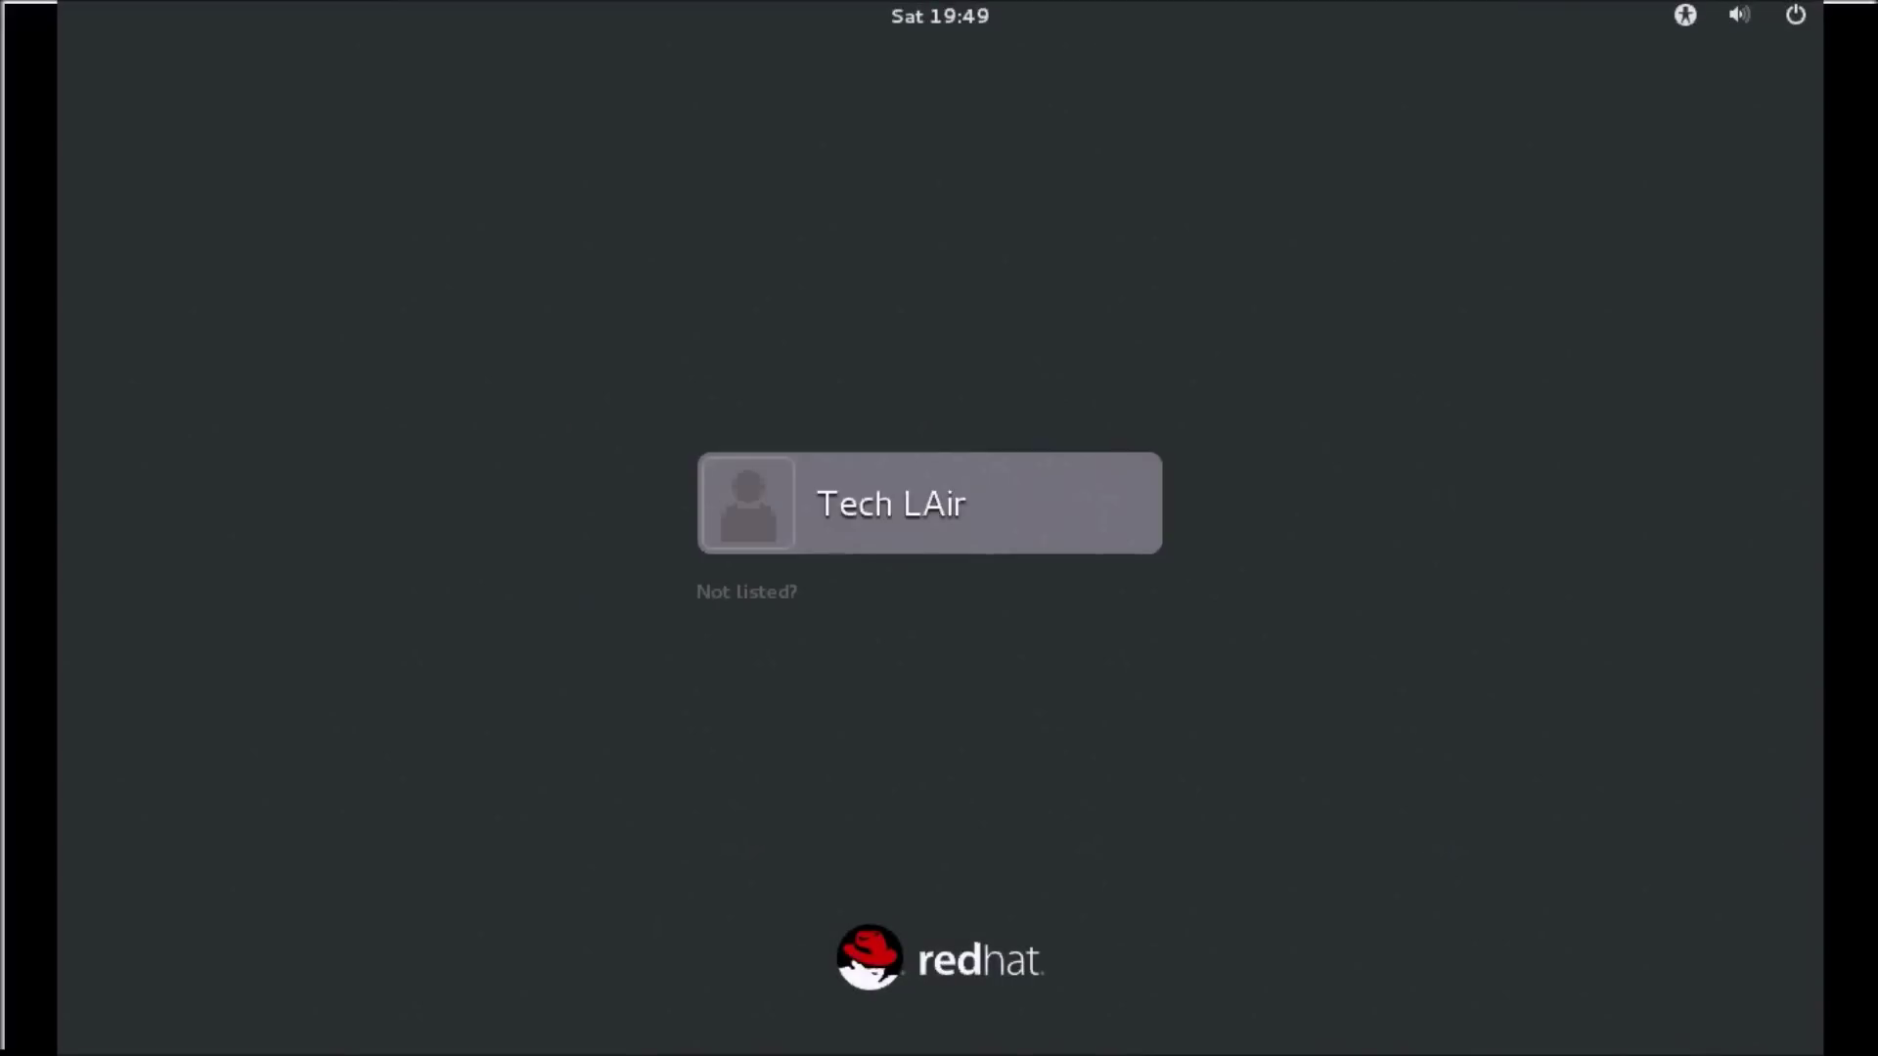
Sign in as the new user account with its password.
click(936, 542)
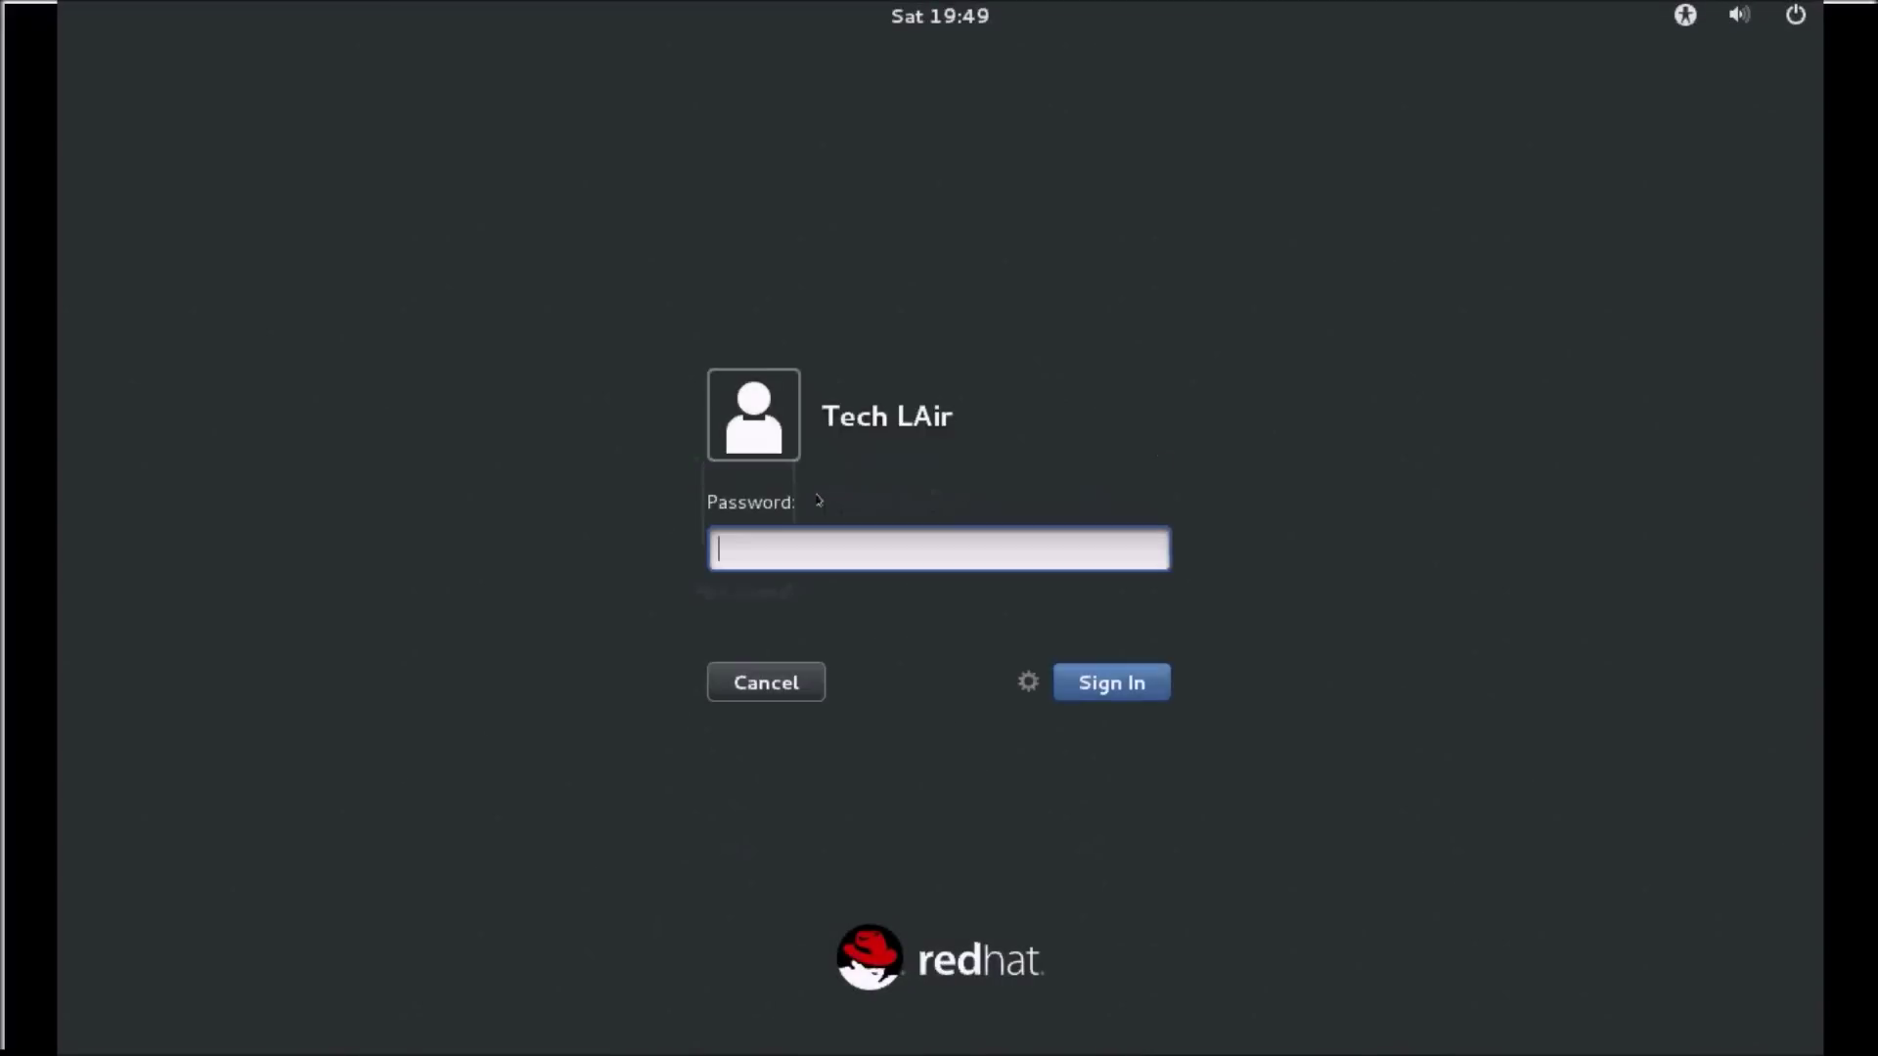
text(******)
key(Return)
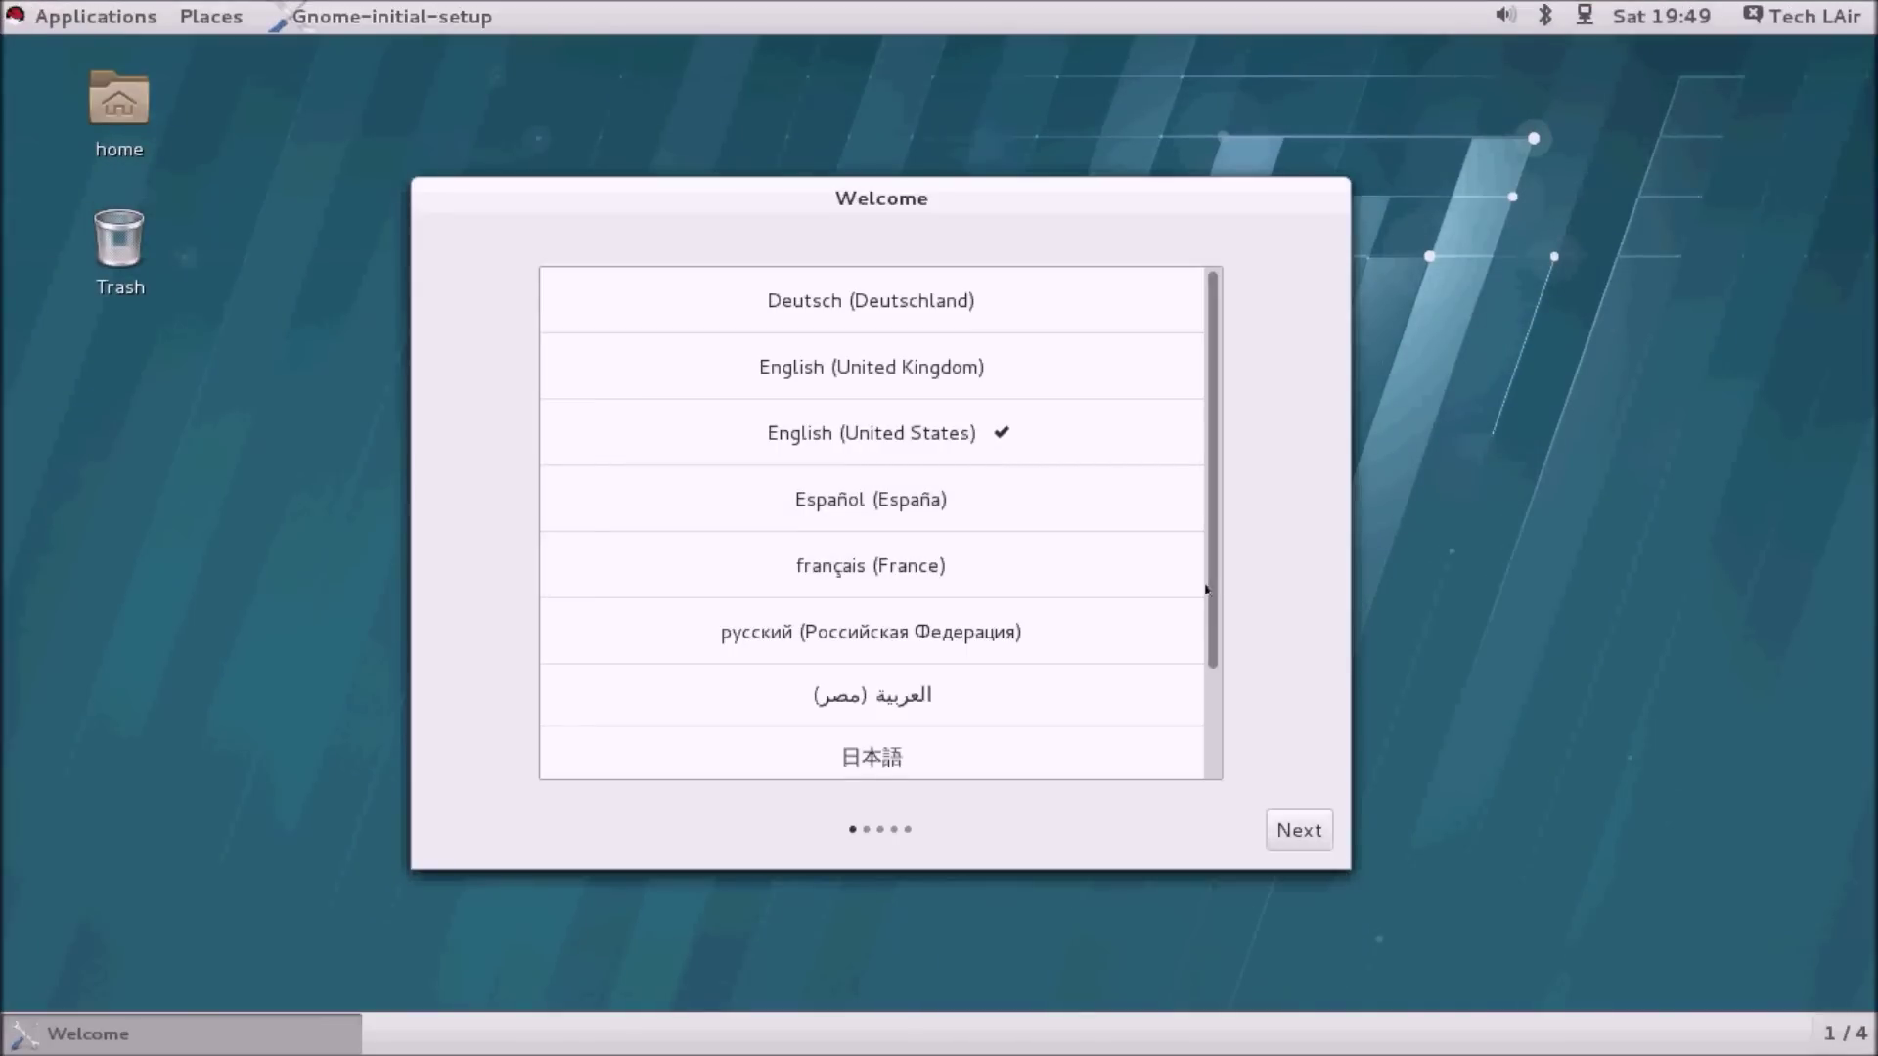
Keep English (United States) language and English (US) input, skip online accounts, and start using the system.
click(1317, 830)
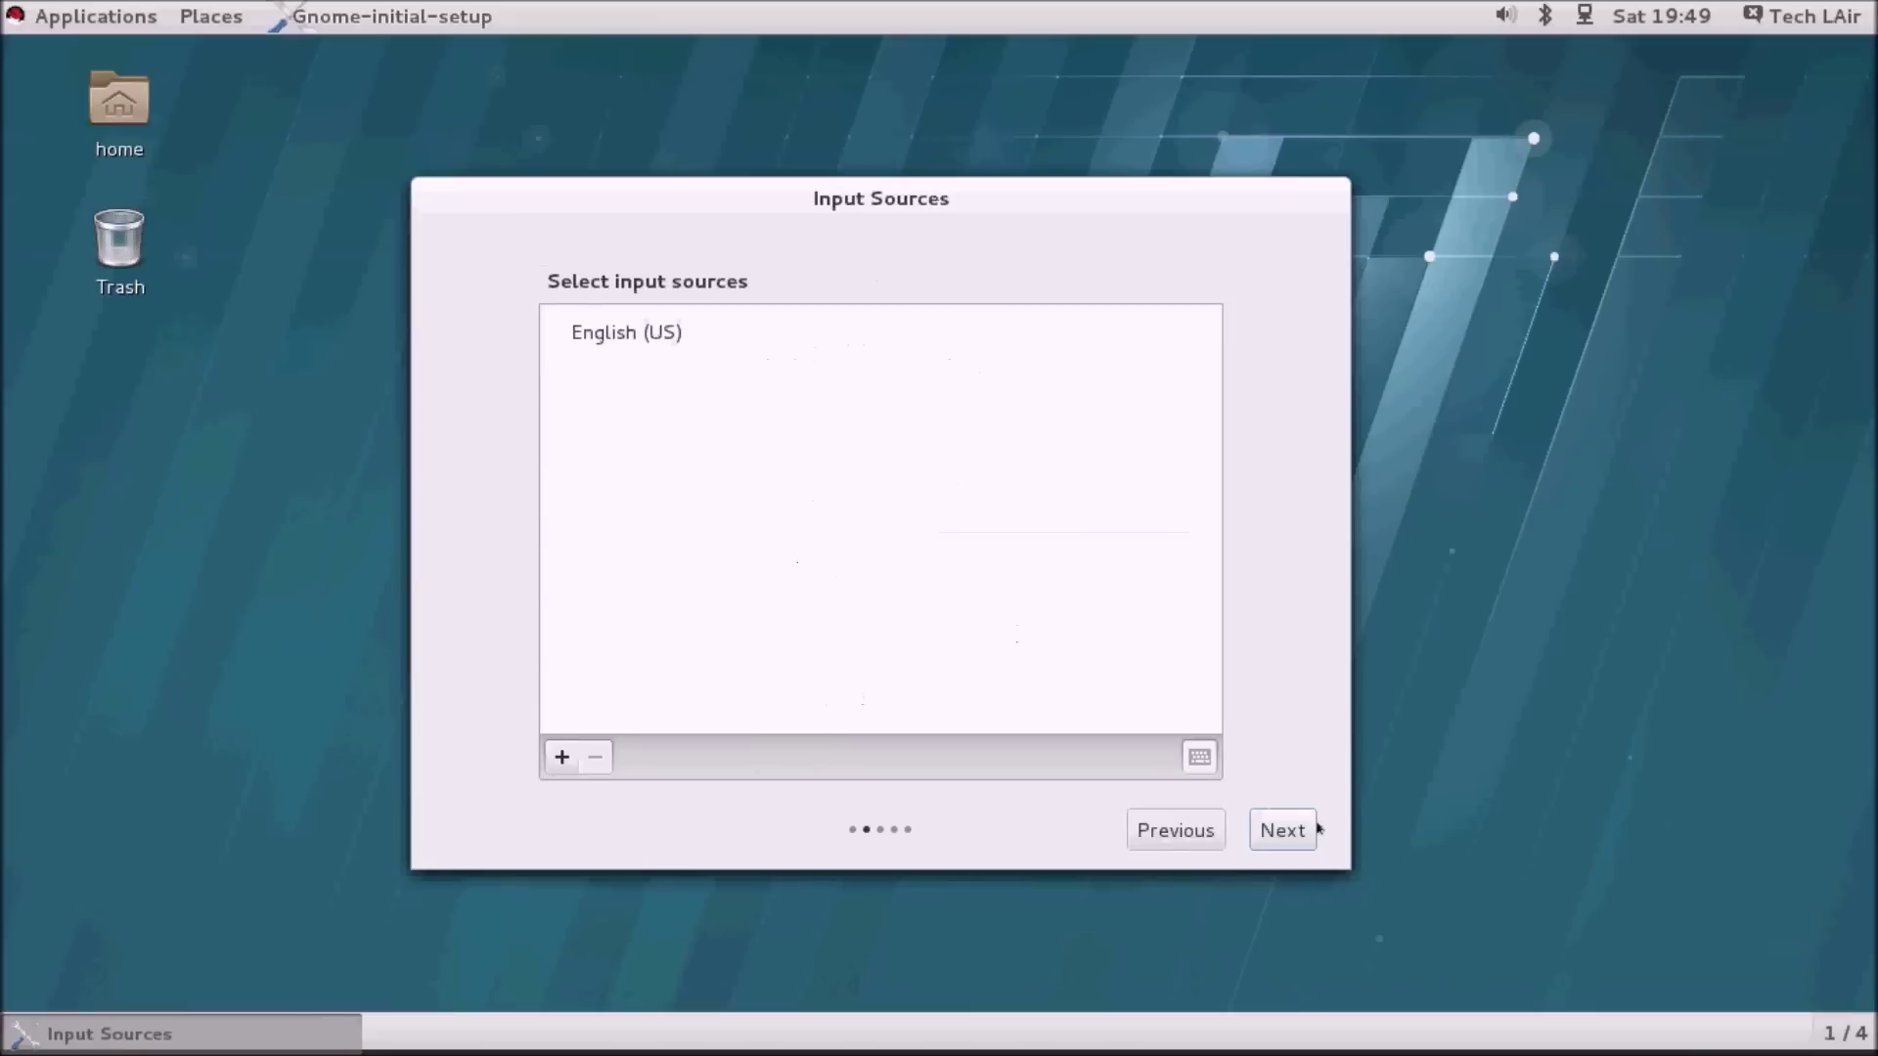
click(1290, 841)
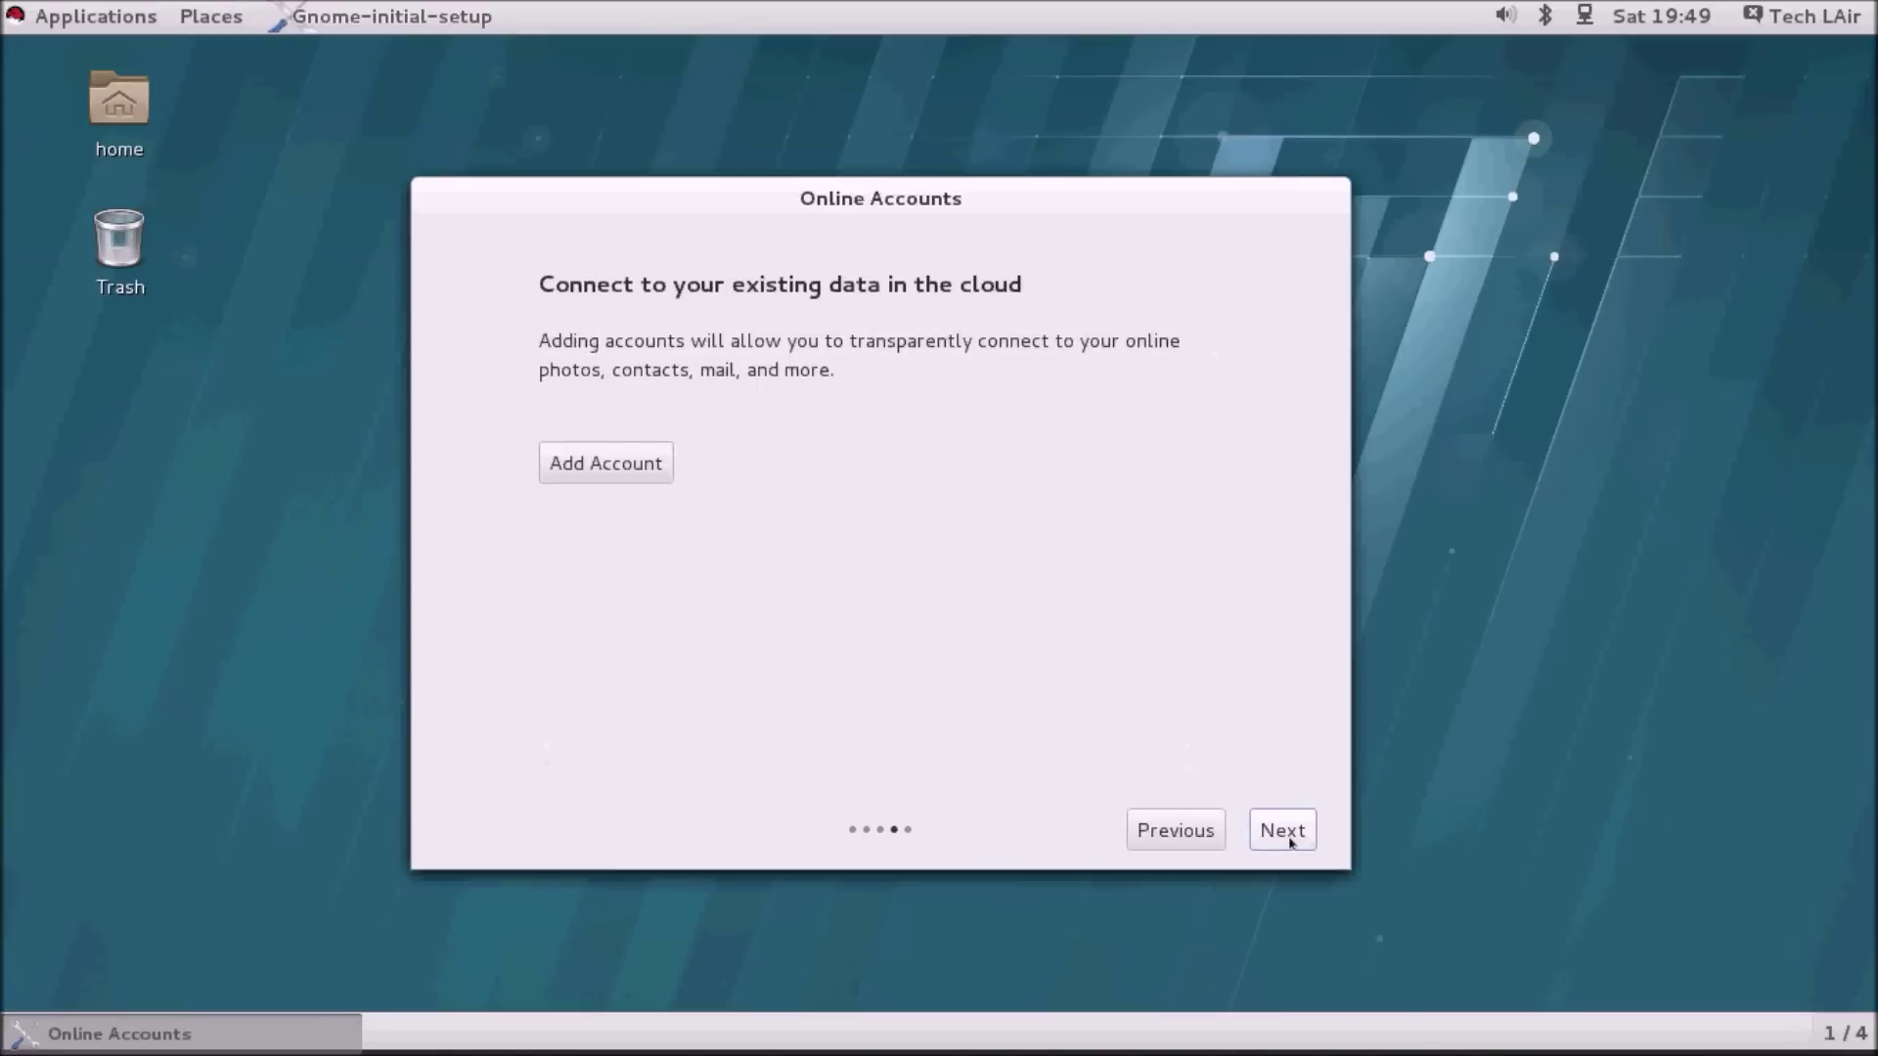
click(1290, 841)
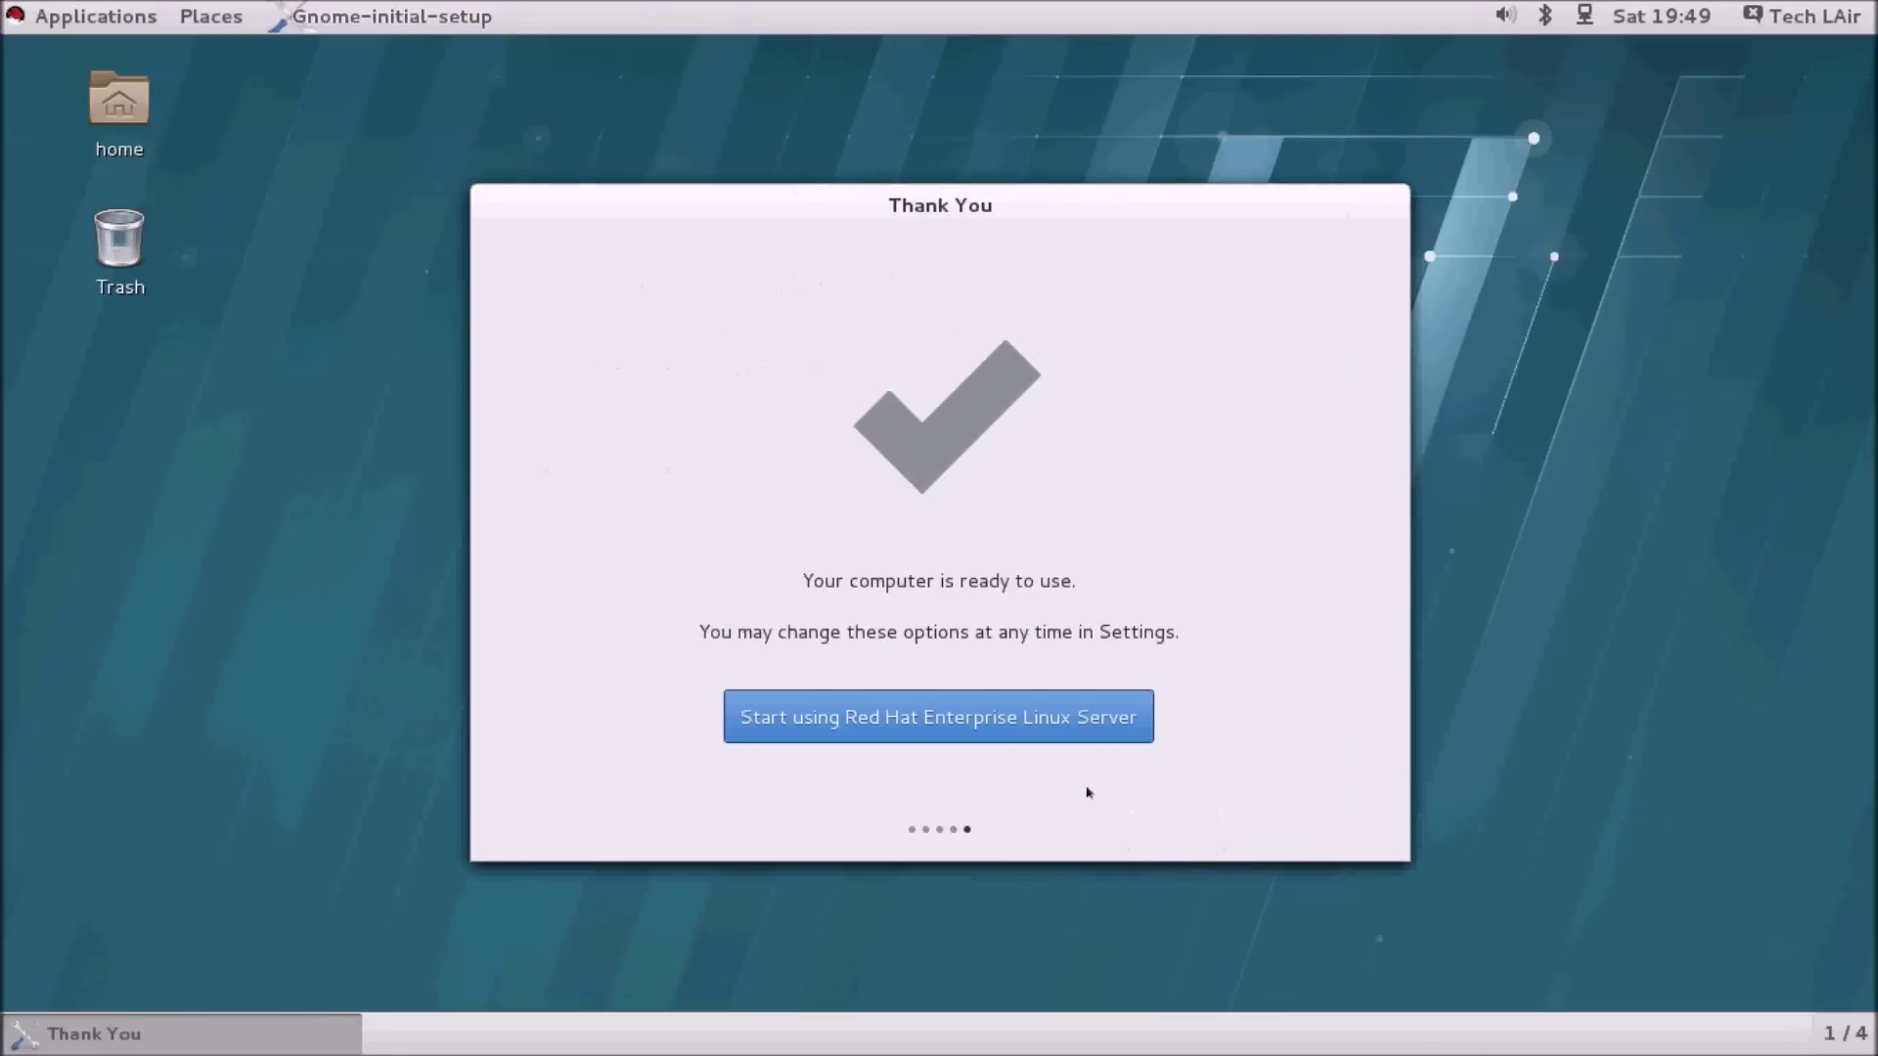
click(1006, 739)
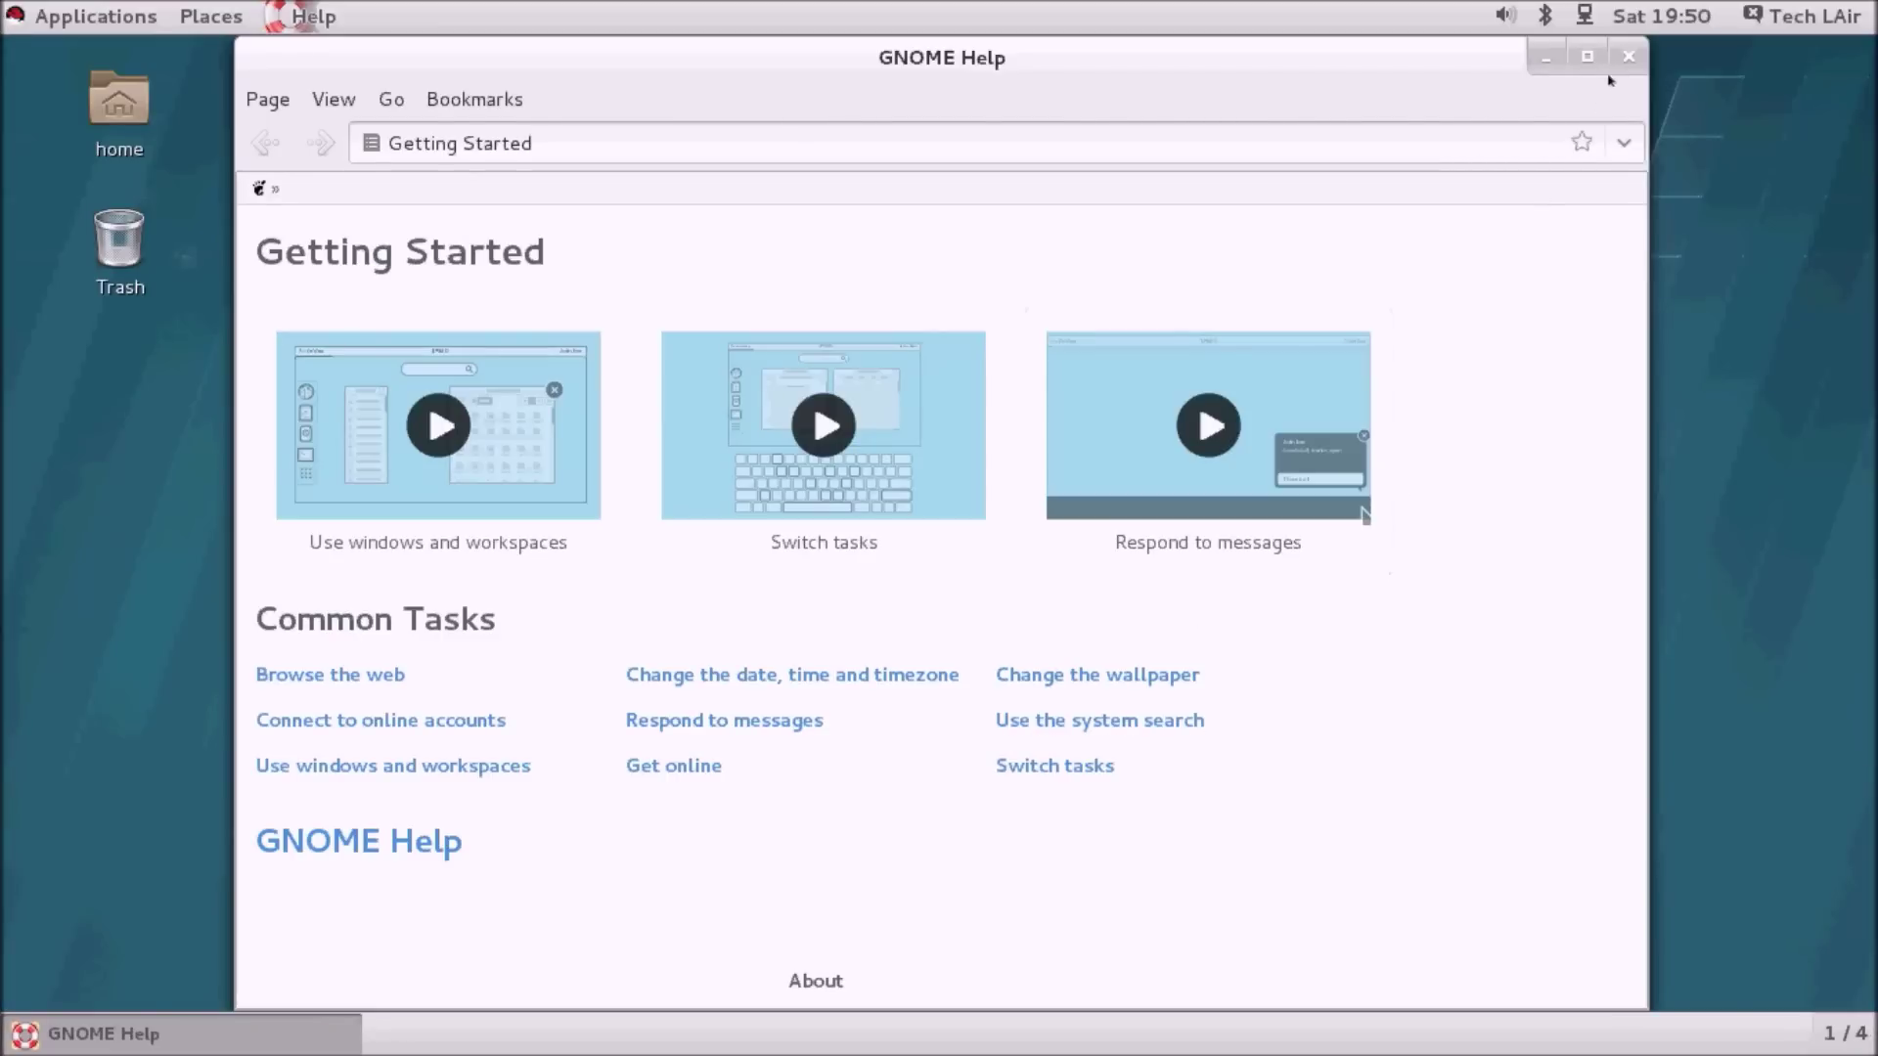
Close the GNOME Help Getting Started window.
click(1628, 57)
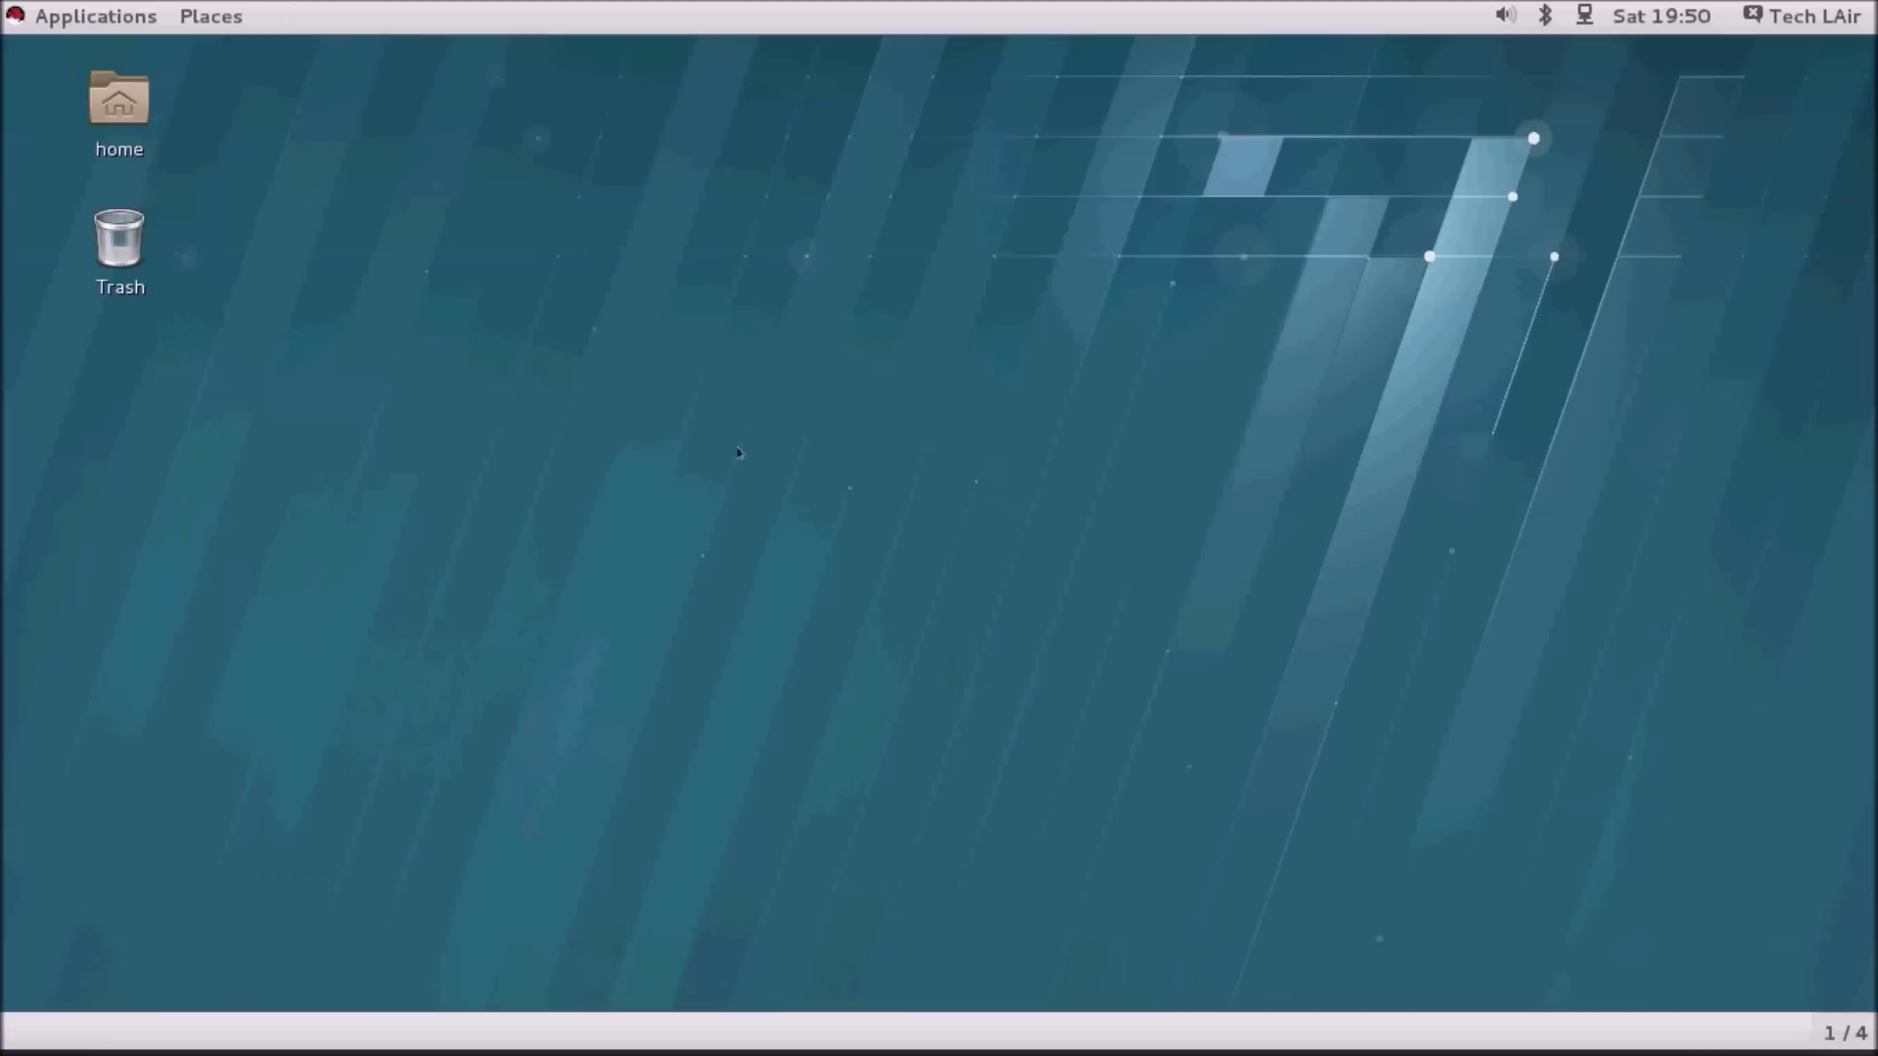